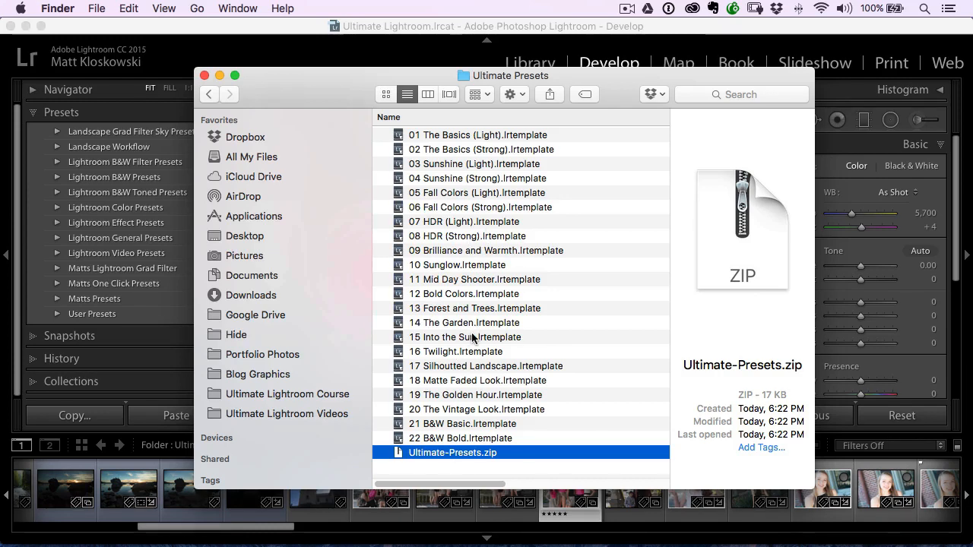
Step: Switch to Lightroom and create a new develop preset folder named Ultimate Presets
{"action": "key", "text": "cmd+Tab"}
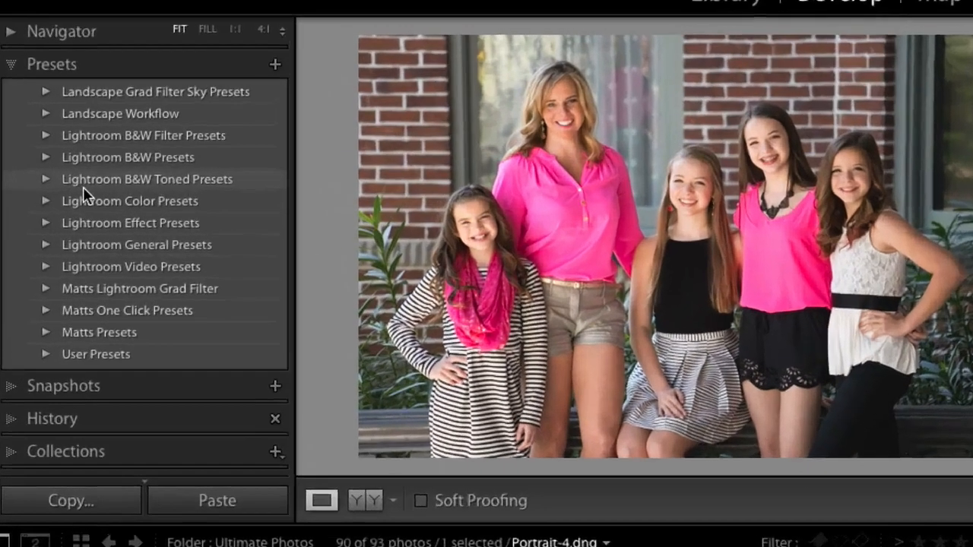
{"action": "right_click", "coordinate": [82, 187]}
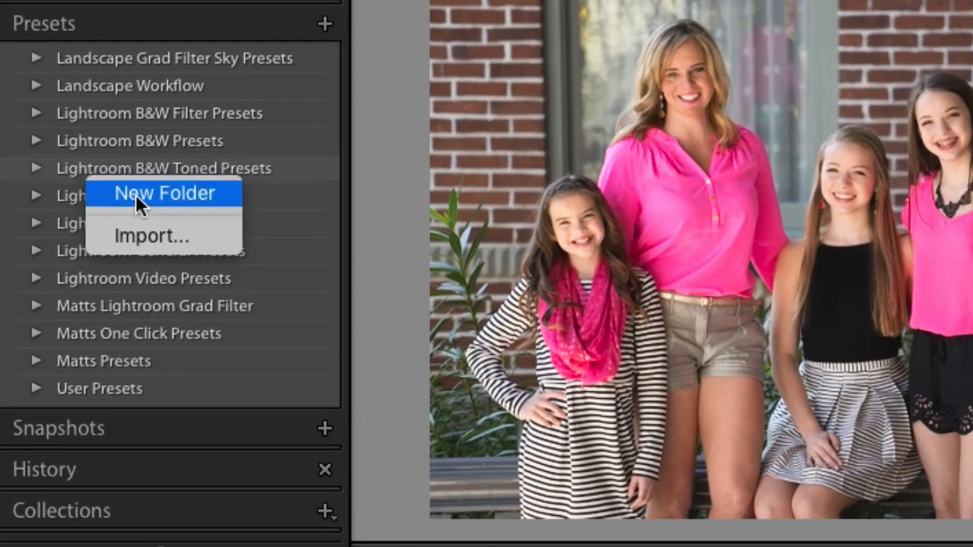
{"action": "left_click", "coordinate": [136, 194]}
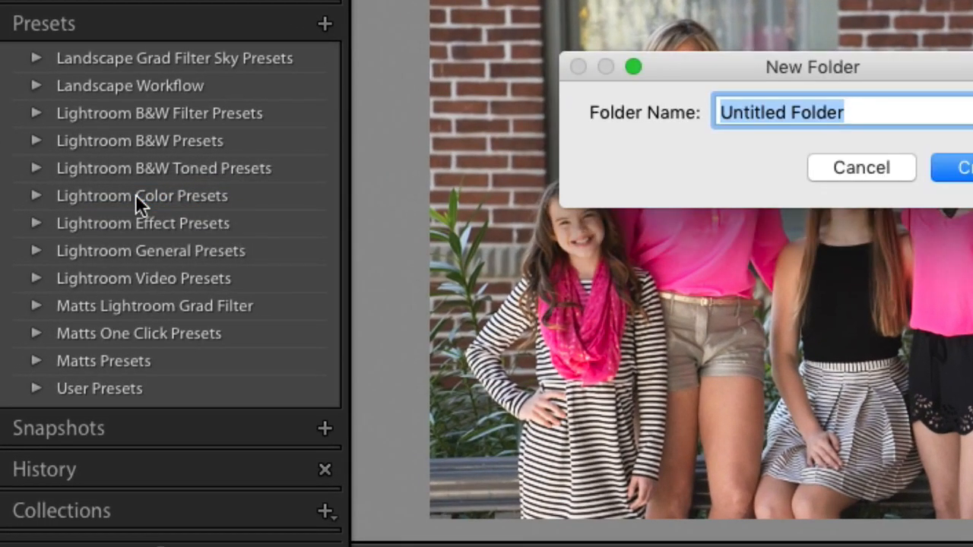
{"action": "type", "text": "Ultimate Pres"}
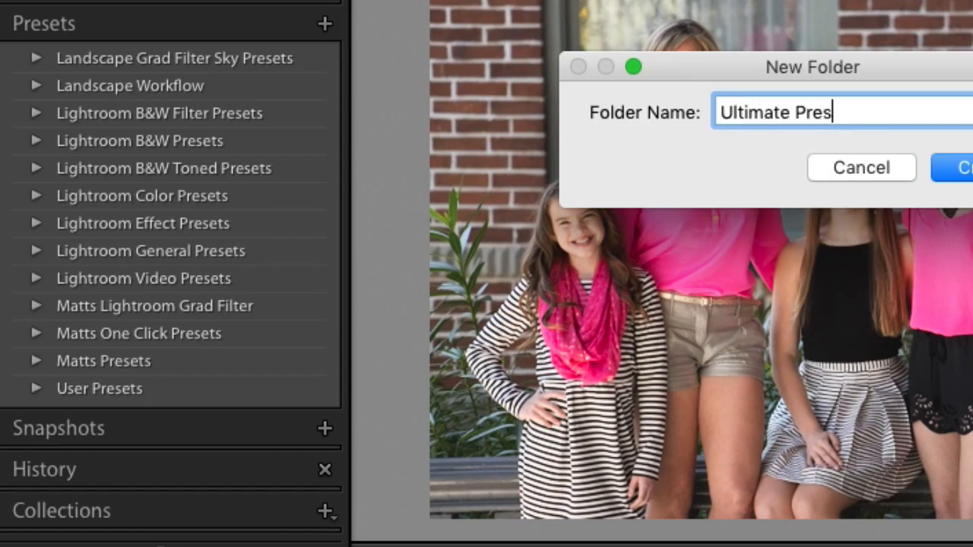
{"action": "type", "text": "ets"}
{"action": "left_click", "coordinate": [954, 168]}
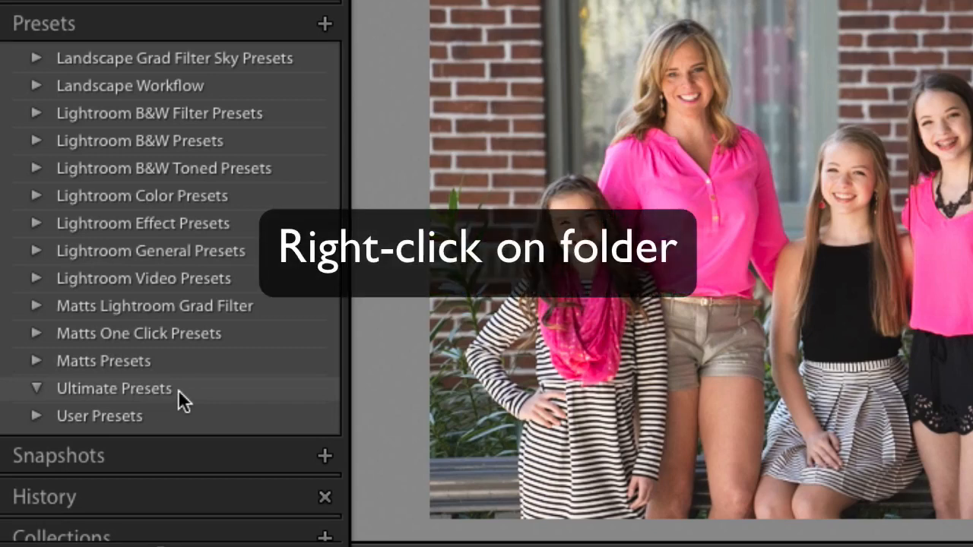
Step: Import every template file from 01 The Basics (Light) through 22 B&W Bold into the Ultimate Presets folder
{"action": "right_click", "coordinate": [177, 390]}
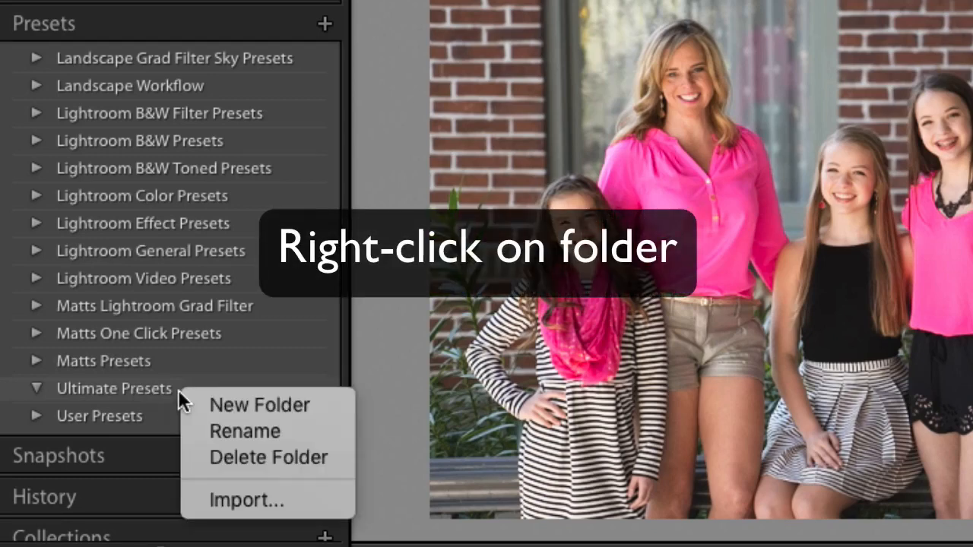
{"action": "left_click", "coordinate": [283, 505]}
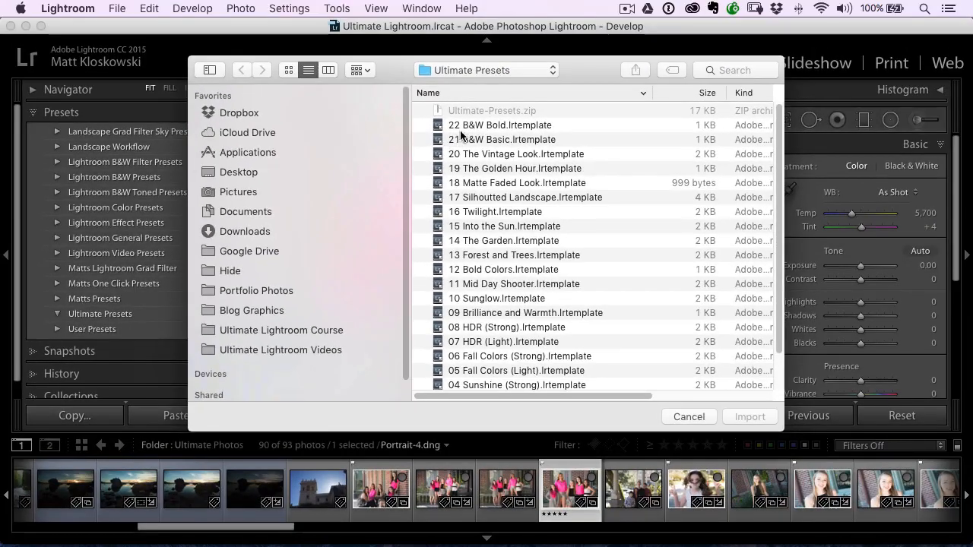
{"action": "left_click", "coordinate": [463, 127]}
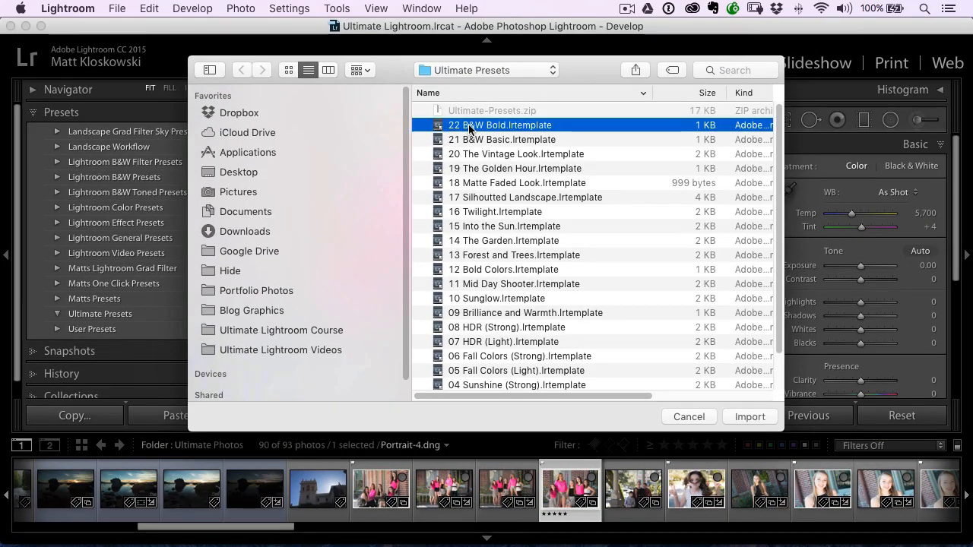
{"action": "scroll", "coordinate": [464, 127], "scroll_direction": "down", "scroll_amount": 5}
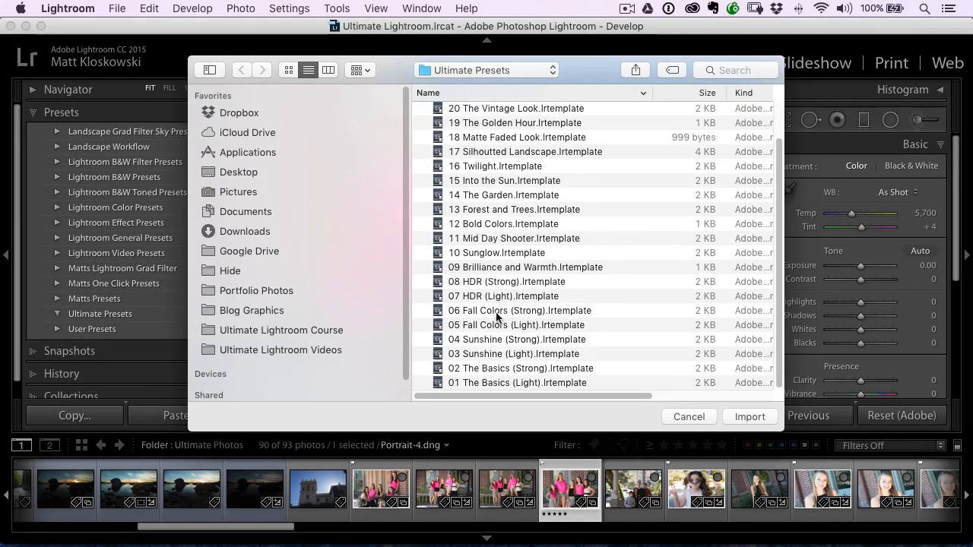
{"action": "left_click", "coordinate": [482, 382], "text": "shift"}
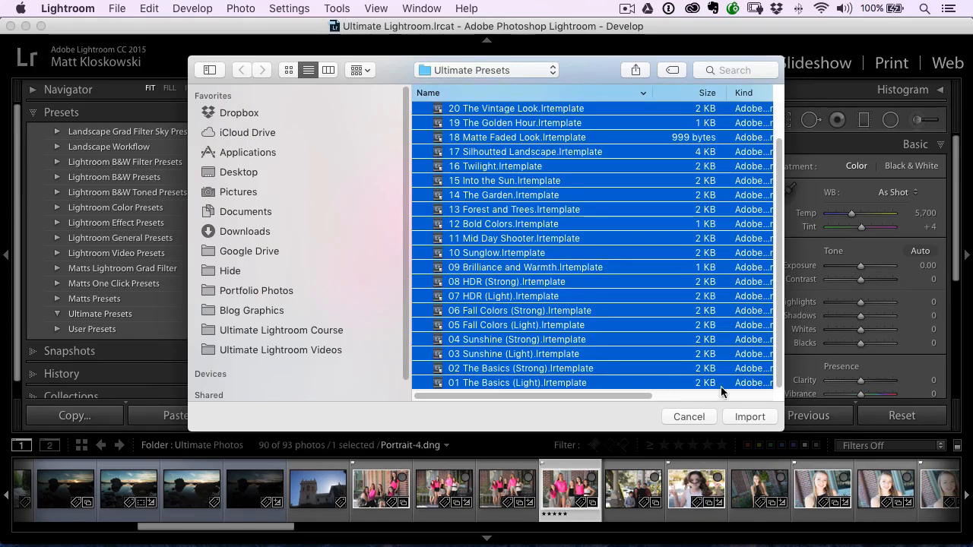
{"action": "left_click", "coordinate": [762, 420]}
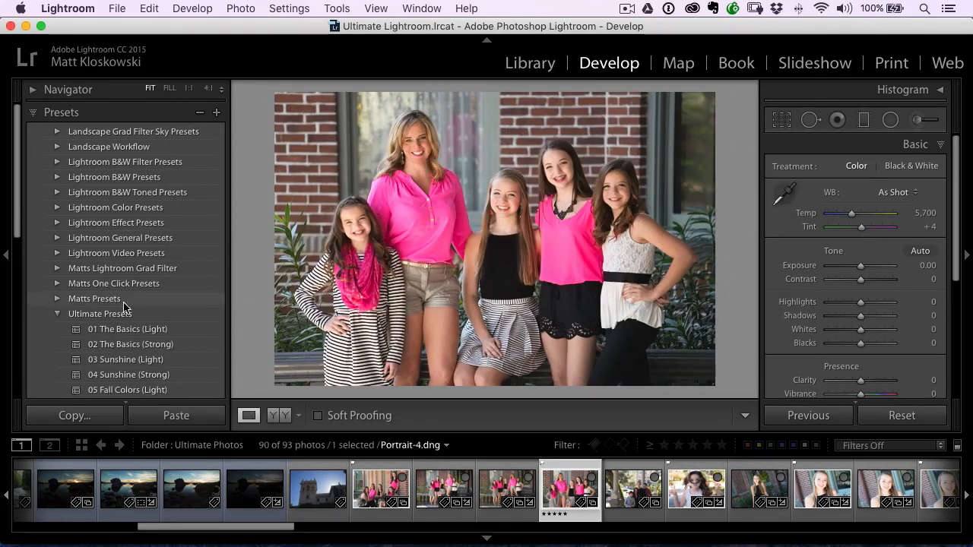
Step: Try the 03 Sunshine (Light) and 09 Brilliance and Warmth presets on the group portrait, and reset the photo
{"action": "scroll", "coordinate": [98, 308], "scroll_direction": "down", "scroll_amount": 2}
{"action": "scroll", "coordinate": [99, 308], "scroll_direction": "down", "scroll_amount": 6}
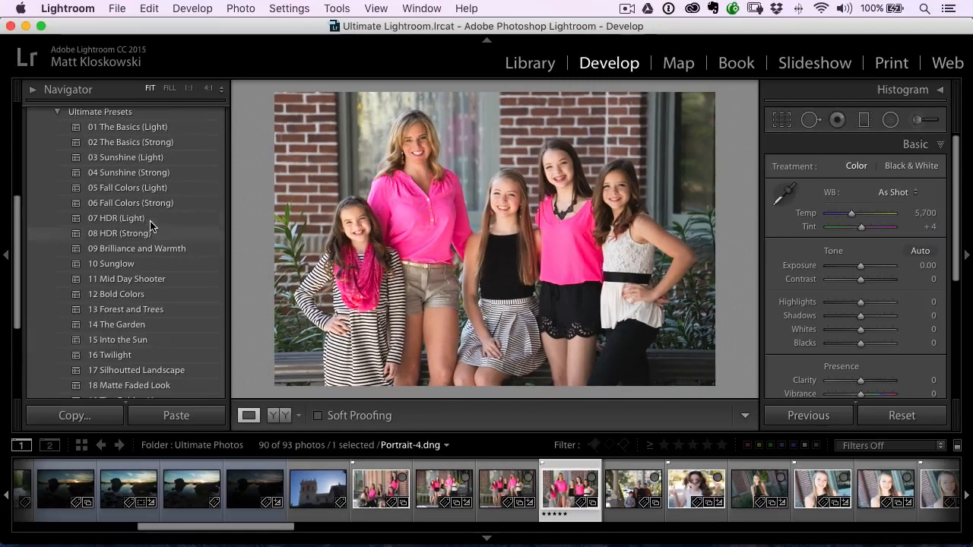
{"action": "left_click", "coordinate": [135, 158]}
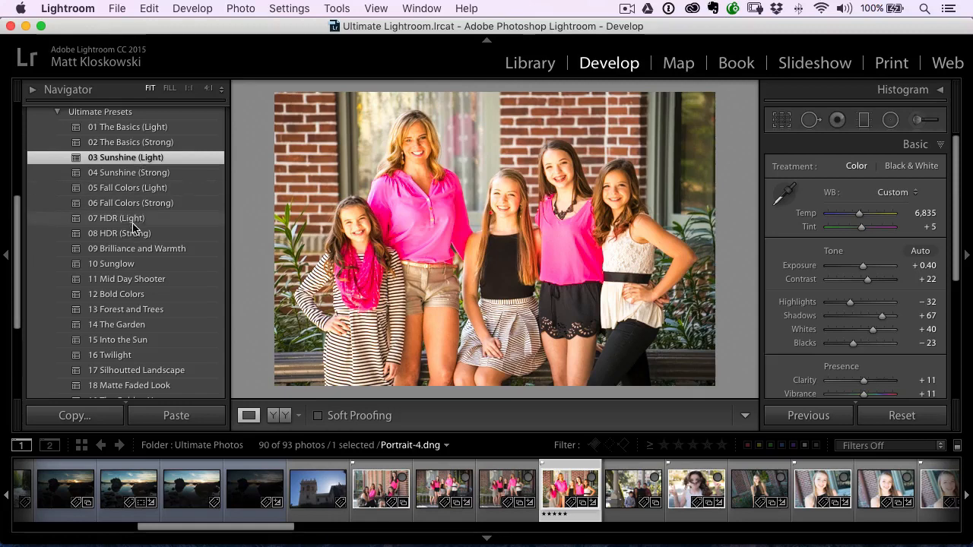
{"action": "left_click", "coordinate": [139, 249]}
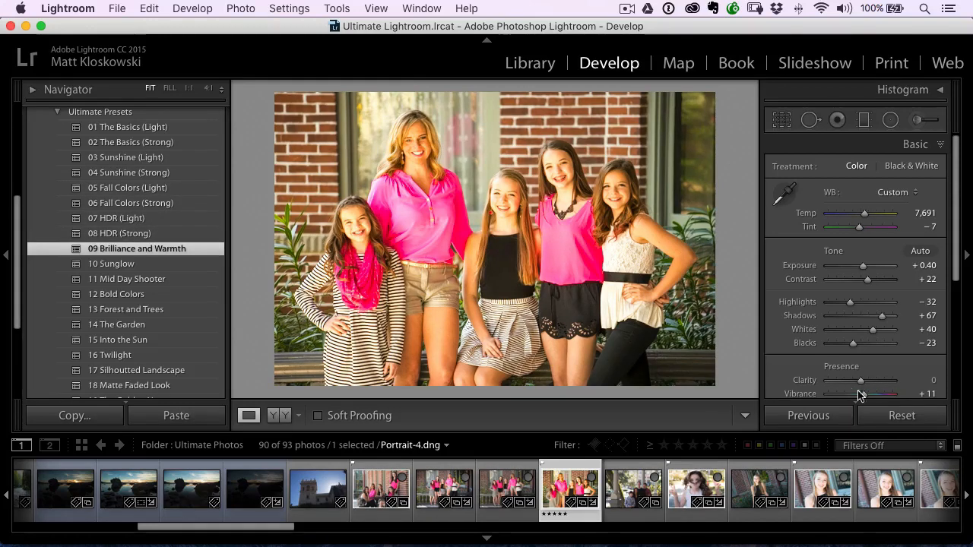
{"action": "left_click", "coordinate": [884, 414]}
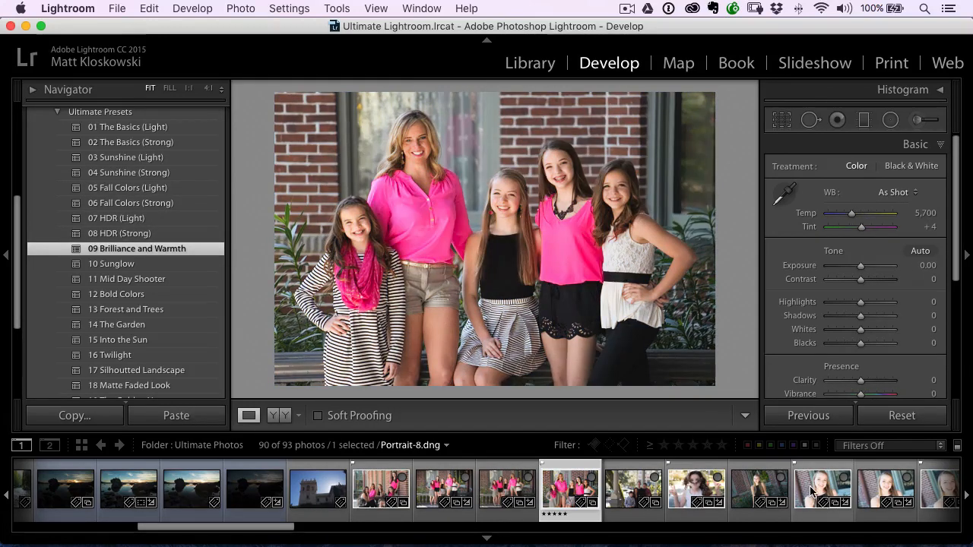
Step: Open Portrait-8.dng and try the 12 Bold Colors and 14 The Garden presets, undoing each one
{"action": "left_click", "coordinate": [812, 493]}
{"action": "scroll", "coordinate": [128, 228], "scroll_direction": "down", "scroll_amount": 5}
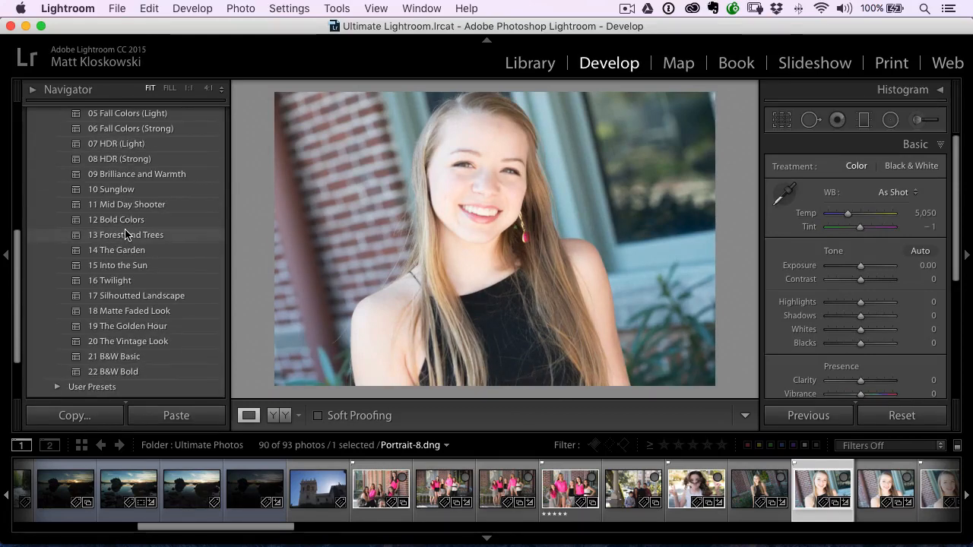
{"action": "left_click", "coordinate": [131, 220]}
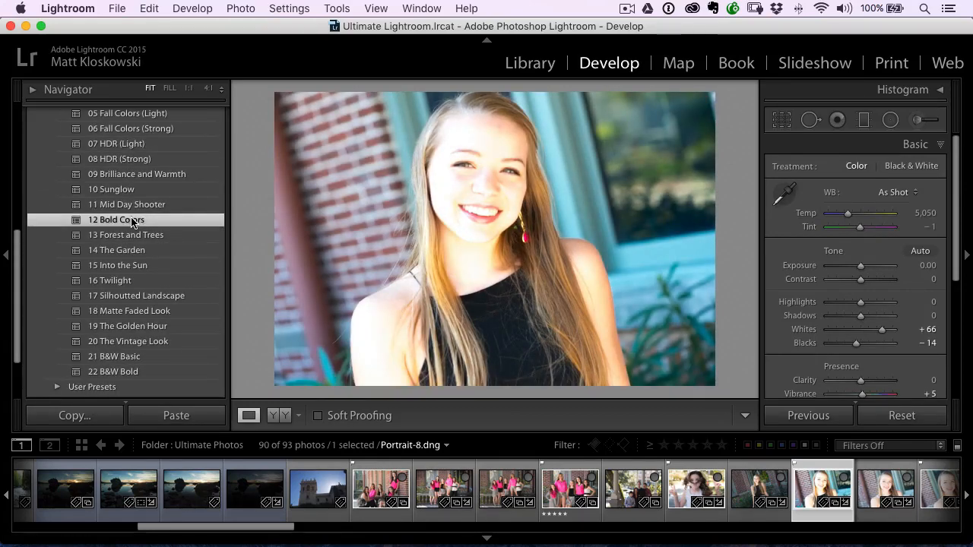
{"action": "key", "text": "super+z"}
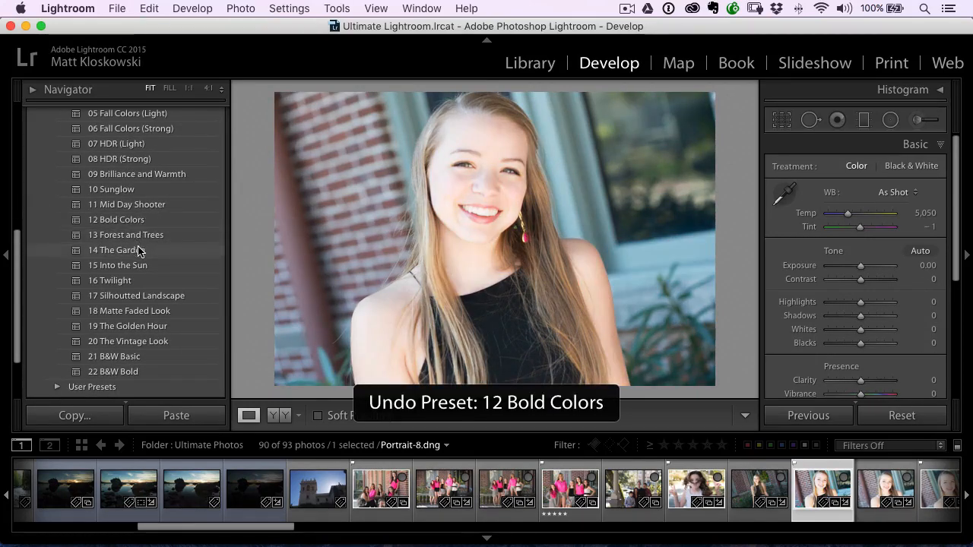
{"action": "left_click", "coordinate": [138, 251]}
{"action": "key", "text": "super+z"}
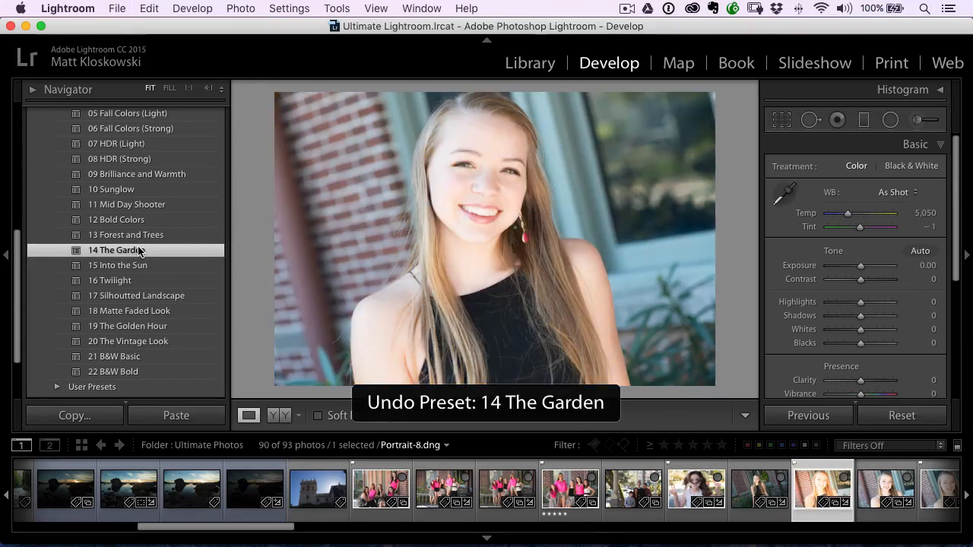
Step: Try the 18 Matte Faded Look, 20 The Vintage Look and 21 B&W Basic presets on the portrait, undoing each one
{"action": "scroll", "coordinate": [147, 302], "scroll_direction": "down", "scroll_amount": 3}
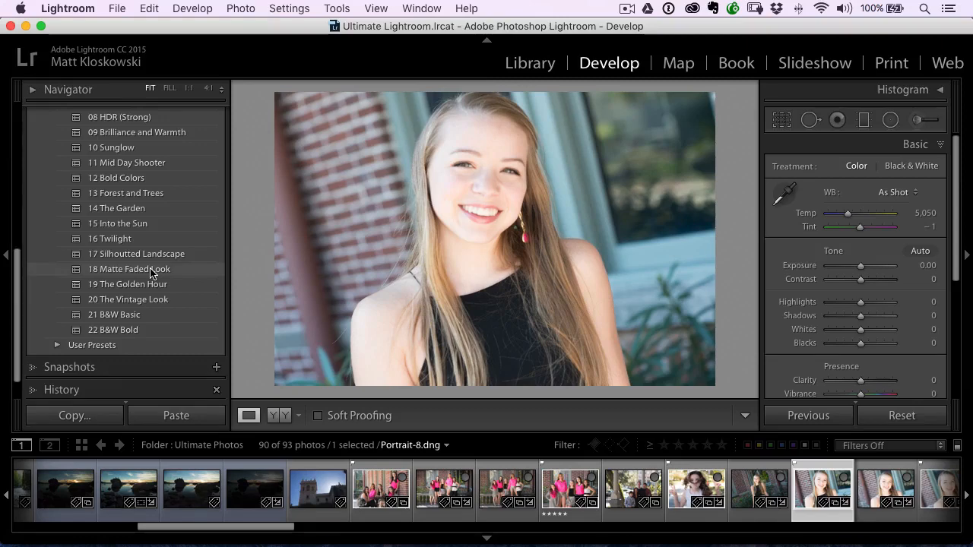
{"action": "left_click", "coordinate": [150, 272]}
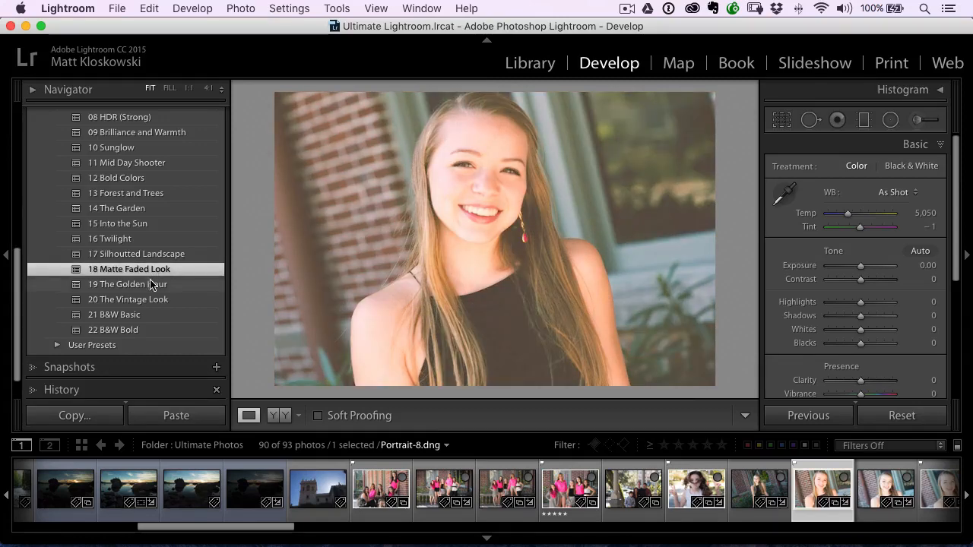
{"action": "key", "text": "super+z"}
{"action": "left_click", "coordinate": [149, 304]}
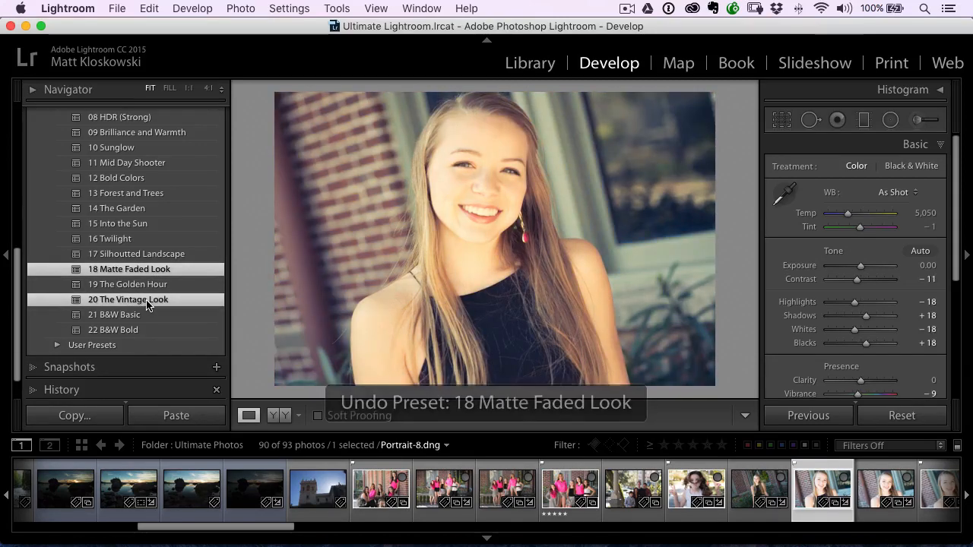
{"action": "key", "text": "super+z"}
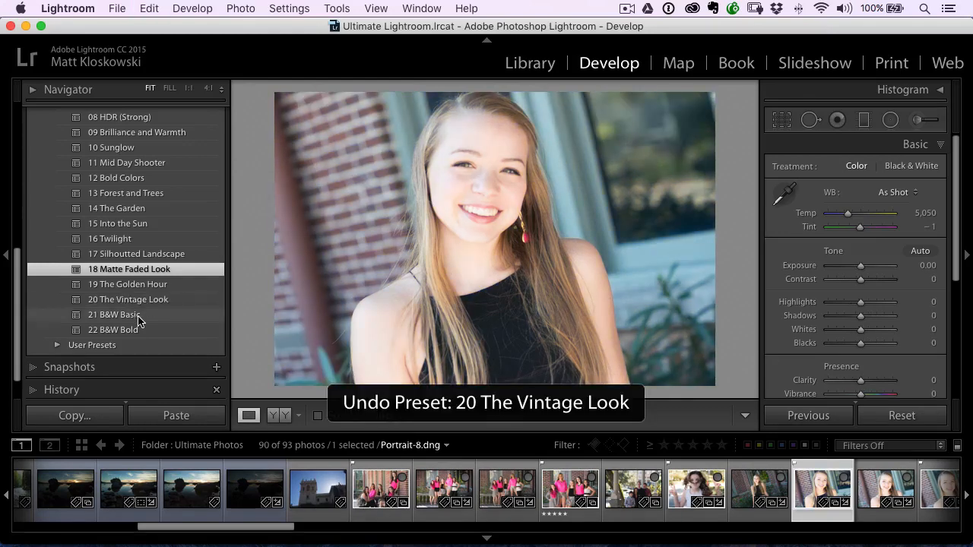
{"action": "left_click", "coordinate": [138, 317]}
{"action": "key", "text": "super+z"}
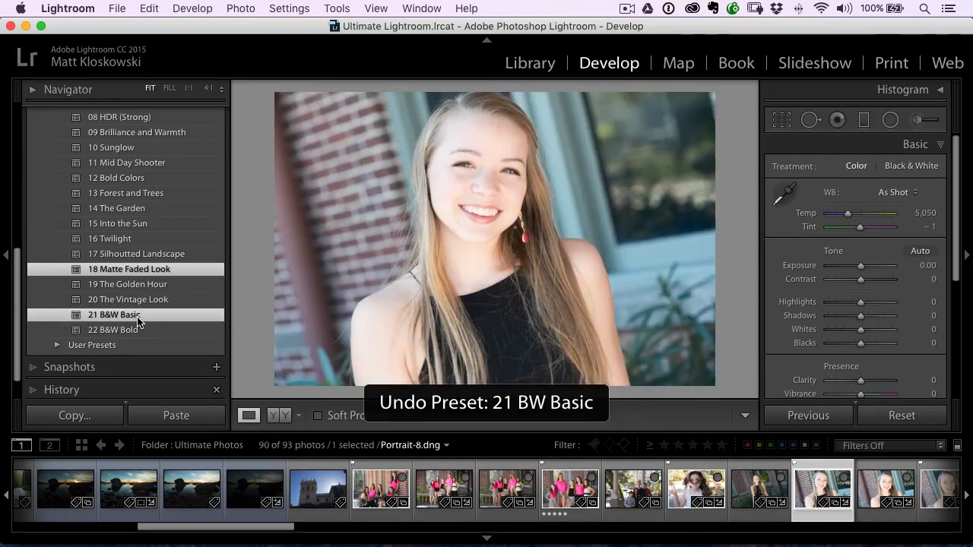
Step: Open the city skyline photo Misc-10.dng and apply the 16 Twilight preset
{"action": "key", "text": "Right"}
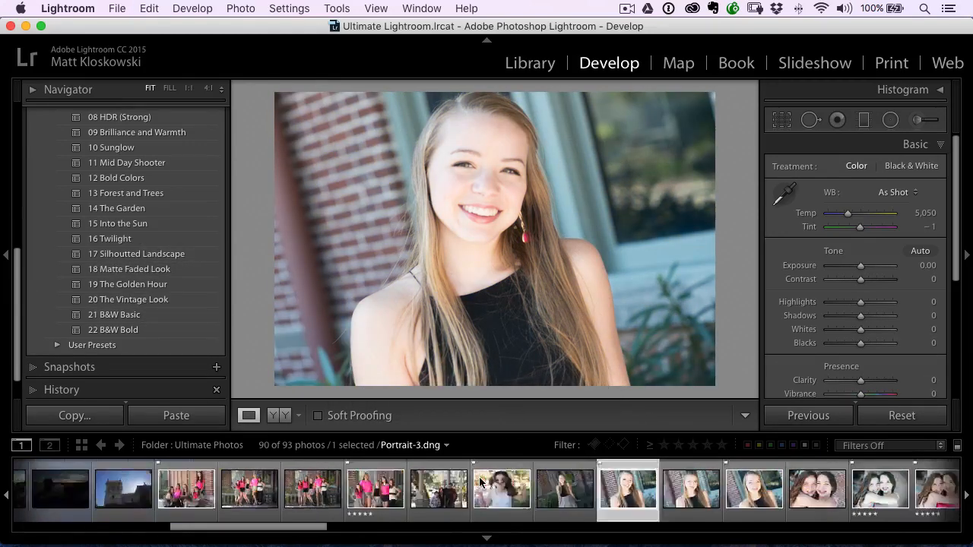
{"action": "left_click", "coordinate": [467, 487]}
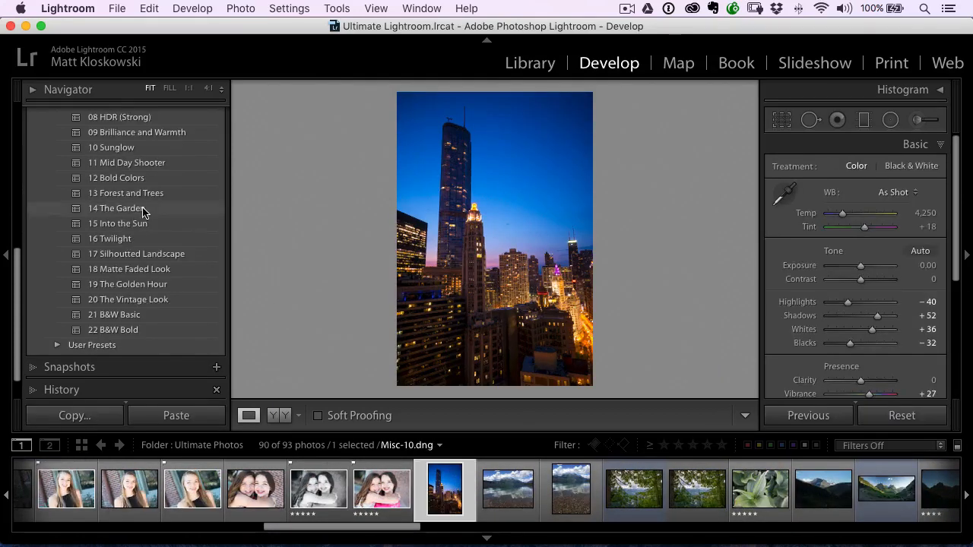
{"action": "left_click", "coordinate": [135, 242]}
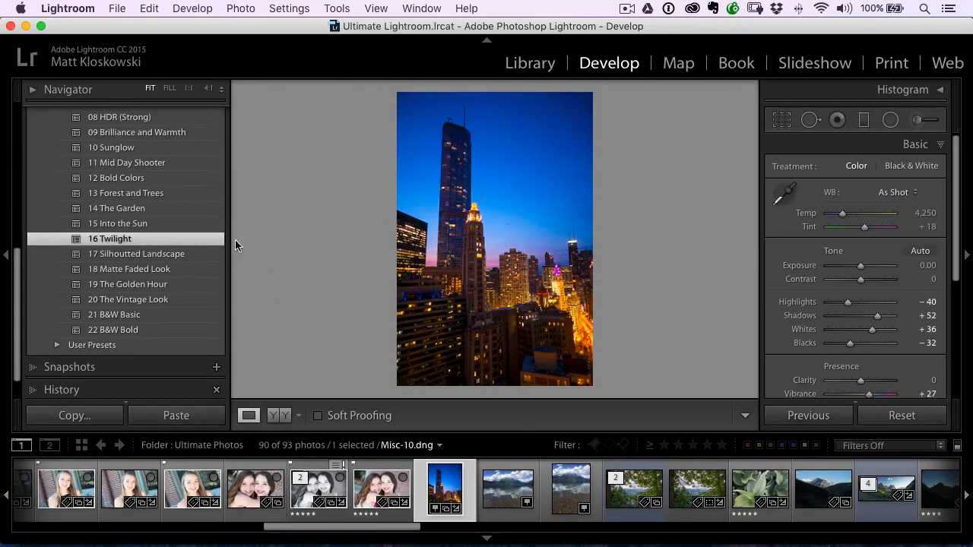
{"action": "scroll", "coordinate": [845, 344], "scroll_direction": "down", "scroll_amount": 3}
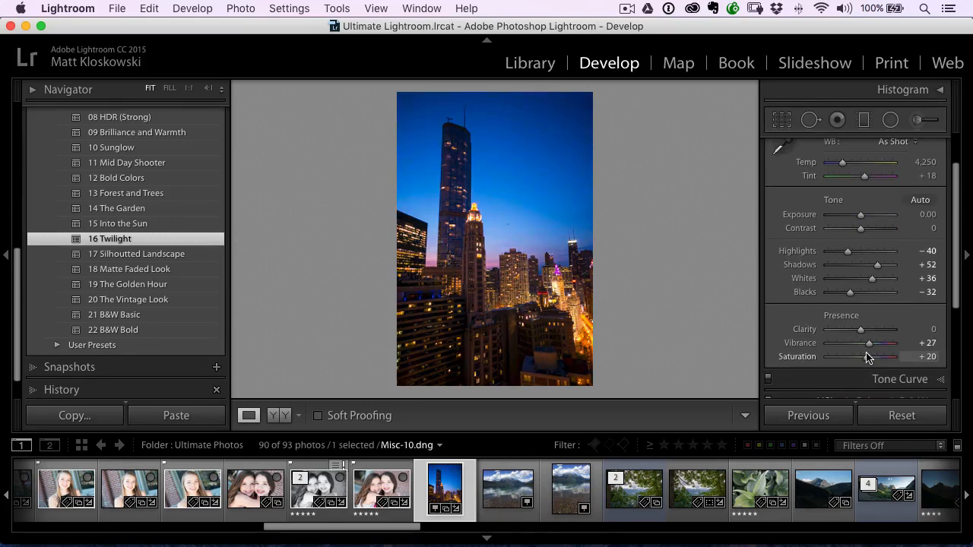
Step: Open the lake photo IMG_1275.JPG and try the 13 Forest and Trees preset, undoing it
{"action": "left_click", "coordinate": [505, 490]}
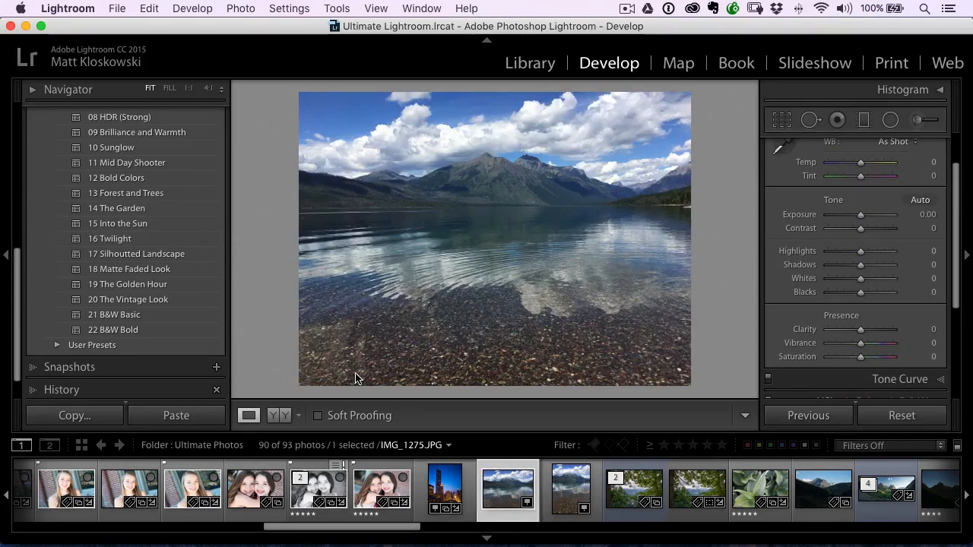
{"action": "left_click", "coordinate": [129, 193]}
{"action": "key", "text": "super+z"}
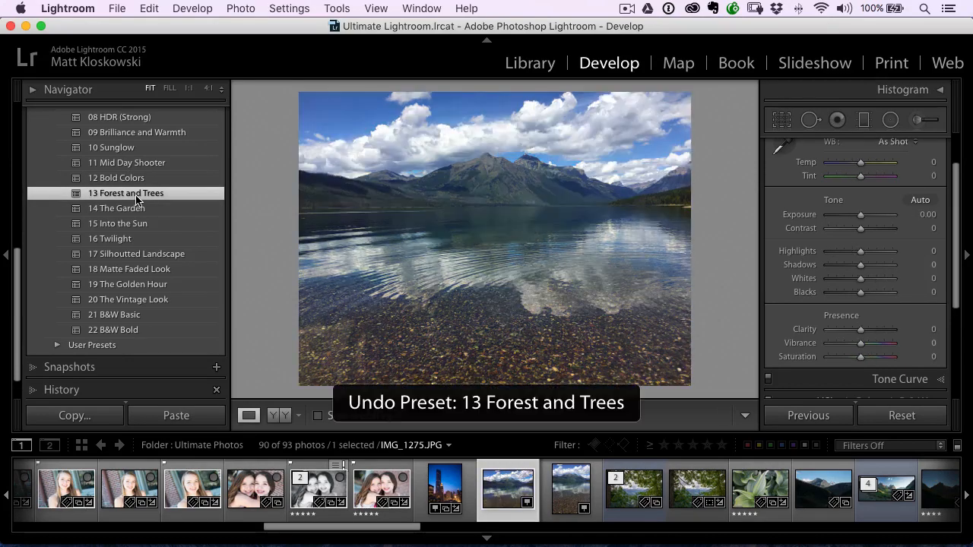
{"action": "scroll", "coordinate": [137, 199], "scroll_direction": "up", "scroll_amount": 4}
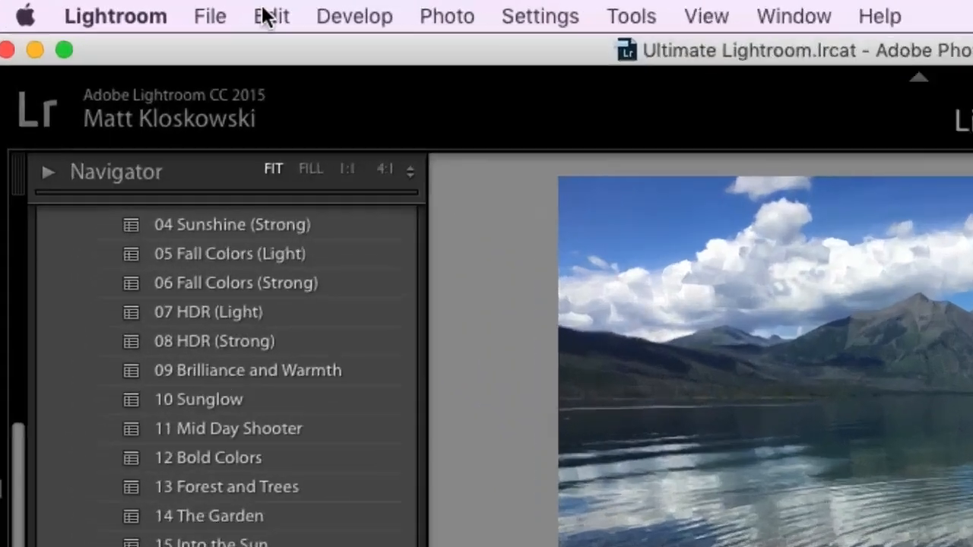
{"action": "left_click", "coordinate": [149, 8]}
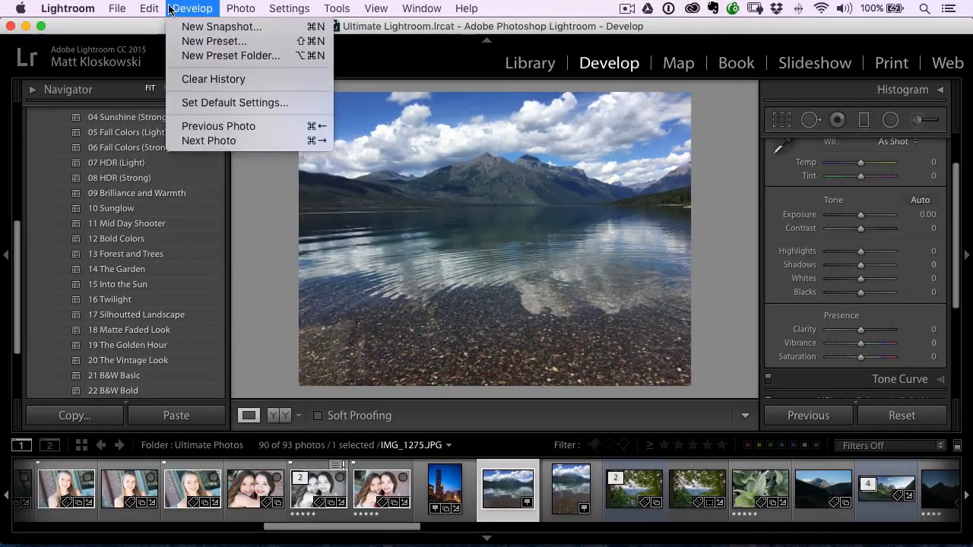
{"action": "left_click", "coordinate": [157, 9]}
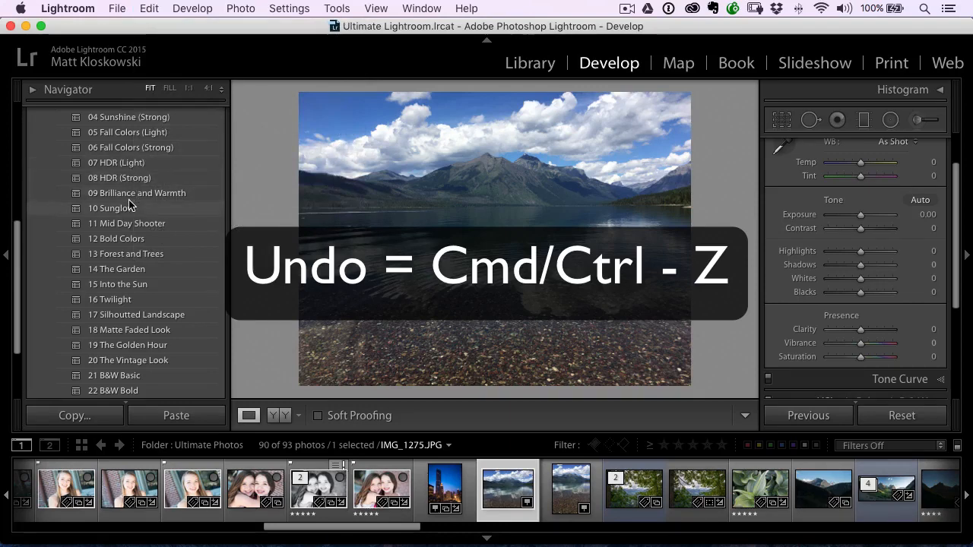
Step: Try the 11 Mid Day Shooter preset on the lake photo and undo it
{"action": "left_click", "coordinate": [133, 223]}
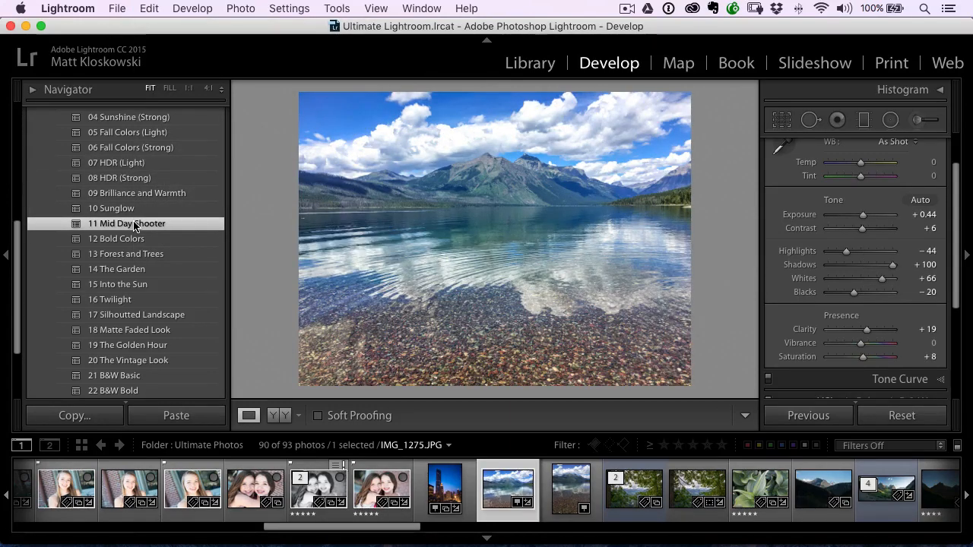
{"action": "key", "text": "super+z"}
{"action": "scroll", "coordinate": [133, 221], "scroll_direction": "up", "scroll_amount": 3}
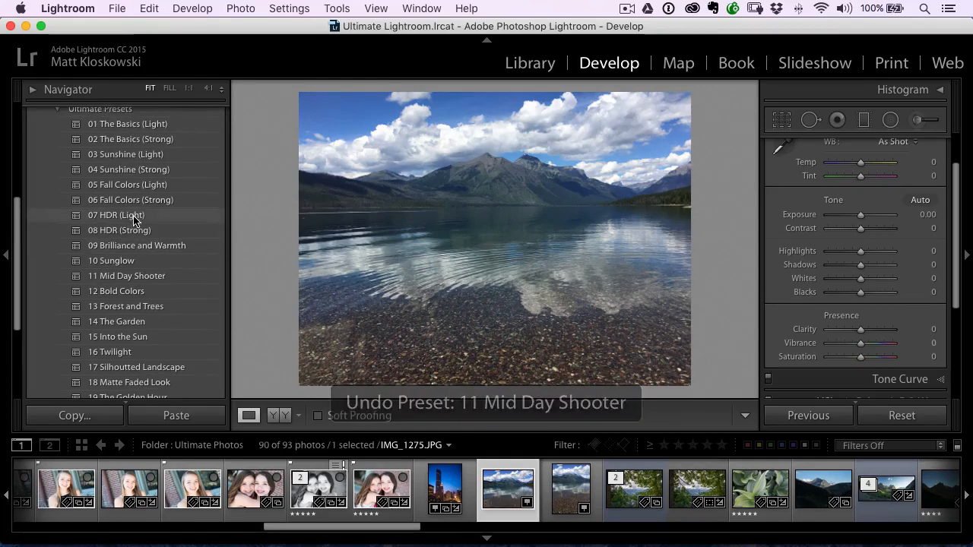
Step: Try the 03 Sunshine (Light) preset on the lake photo, undo it and apply it again
{"action": "left_click", "coordinate": [137, 156]}
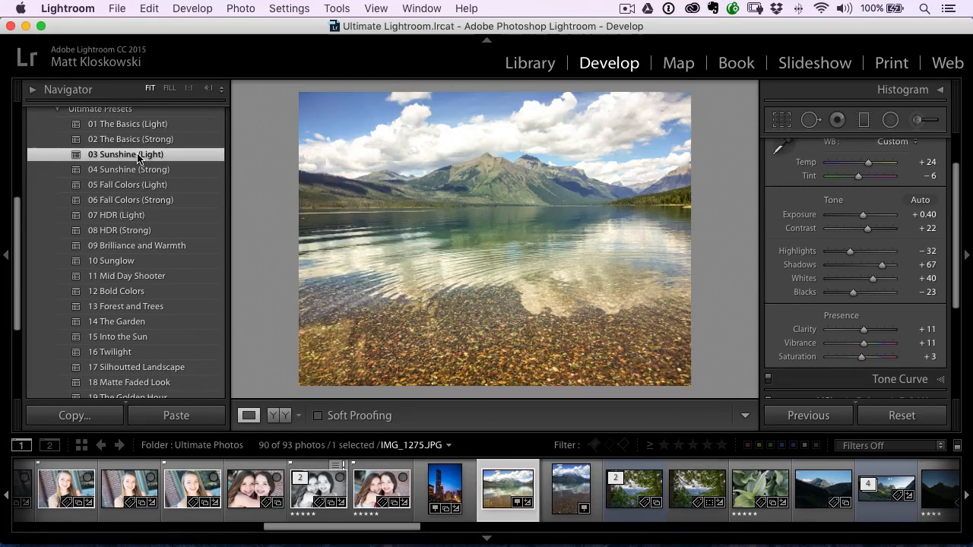
{"action": "key", "text": "super+z"}
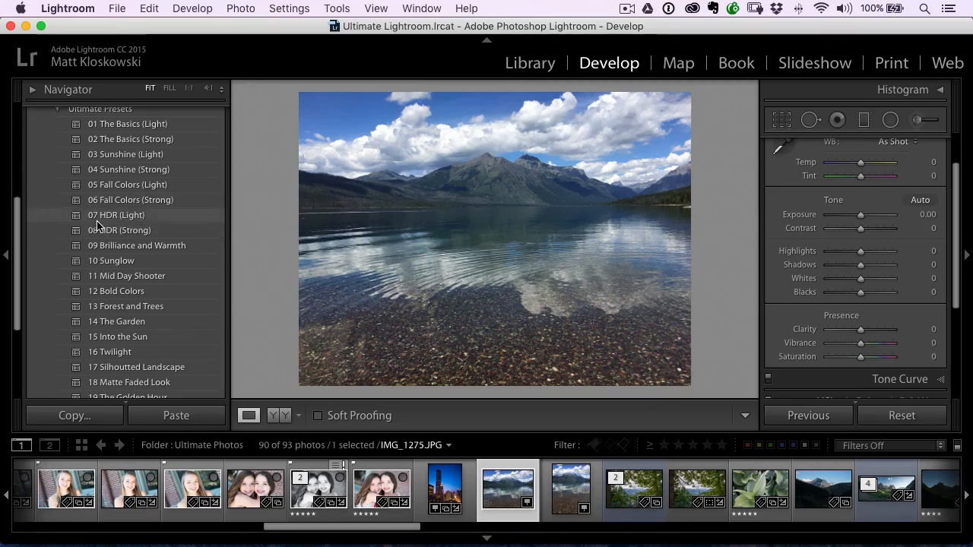
{"action": "left_click", "coordinate": [166, 154]}
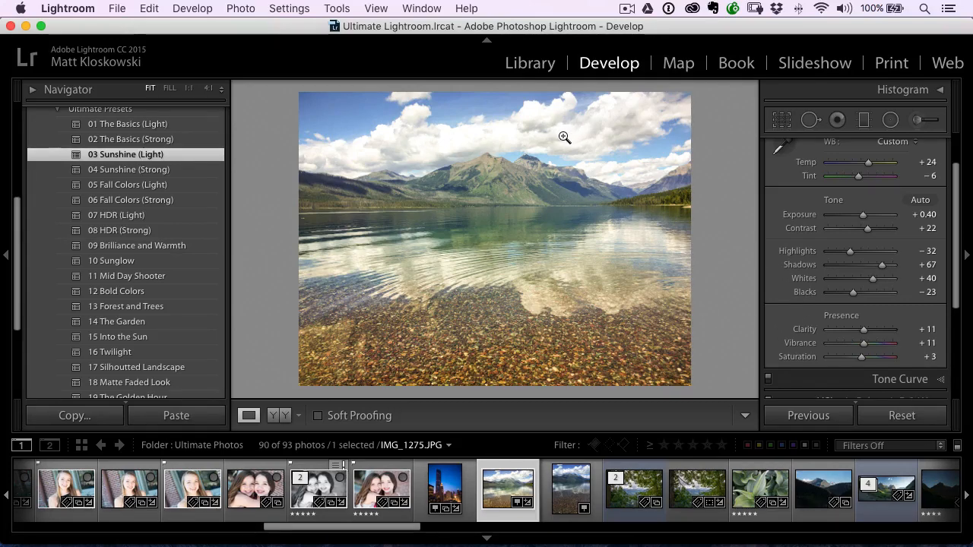
Step: Fine-tune the lake photo's tone with Exposure +0.35, Highlights −58, Shadows +56 and Whites +19
{"action": "scroll", "coordinate": [956, 243], "scroll_direction": "up", "scroll_amount": 3}
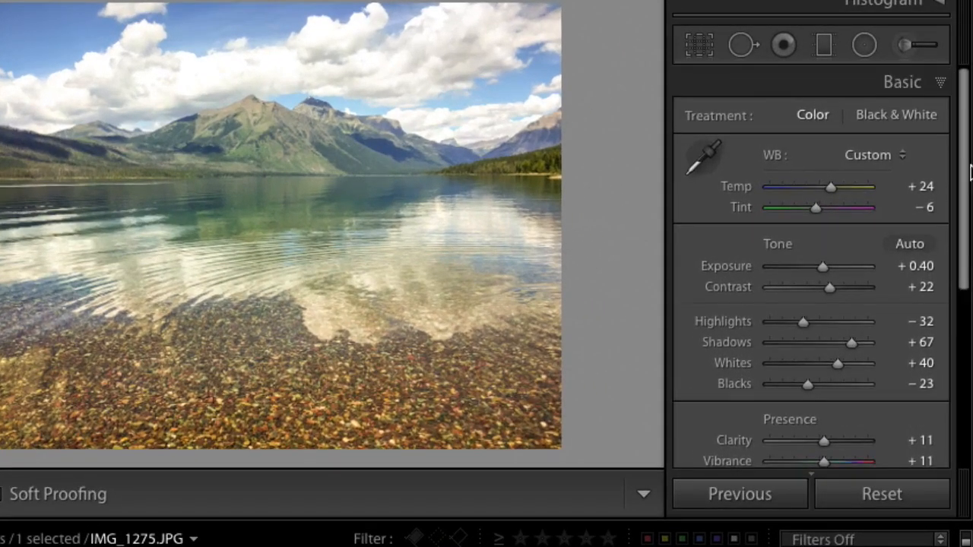
{"action": "left_click", "coordinate": [940, 82]}
{"action": "left_click", "coordinate": [925, 80]}
{"action": "left_click_drag", "start_coordinate": [961, 254], "coordinate": [956, 293]}
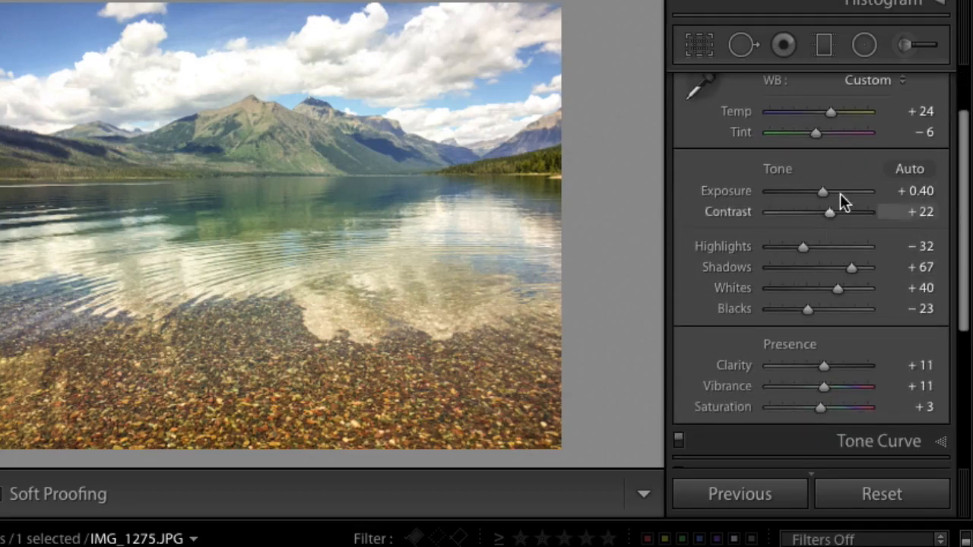
{"action": "left_click_drag", "start_coordinate": [820, 189], "coordinate": [822, 190]}
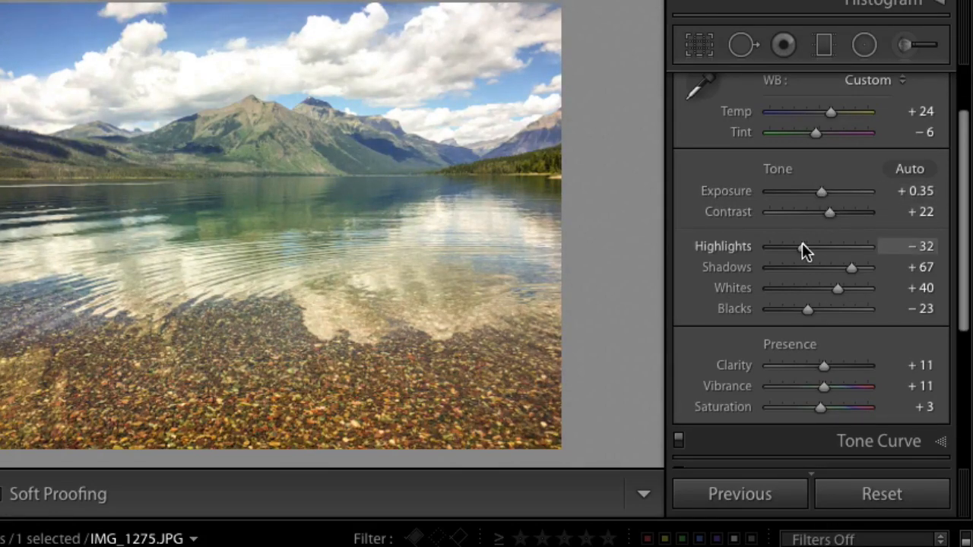
{"action": "mouse_move", "coordinate": [800, 247]}
{"action": "left_mouse_down"}
{"action": "mouse_move", "coordinate": [775, 248]}
{"action": "mouse_move", "coordinate": [804, 253]}
{"action": "mouse_move", "coordinate": [790, 246]}
{"action": "left_mouse_up"}
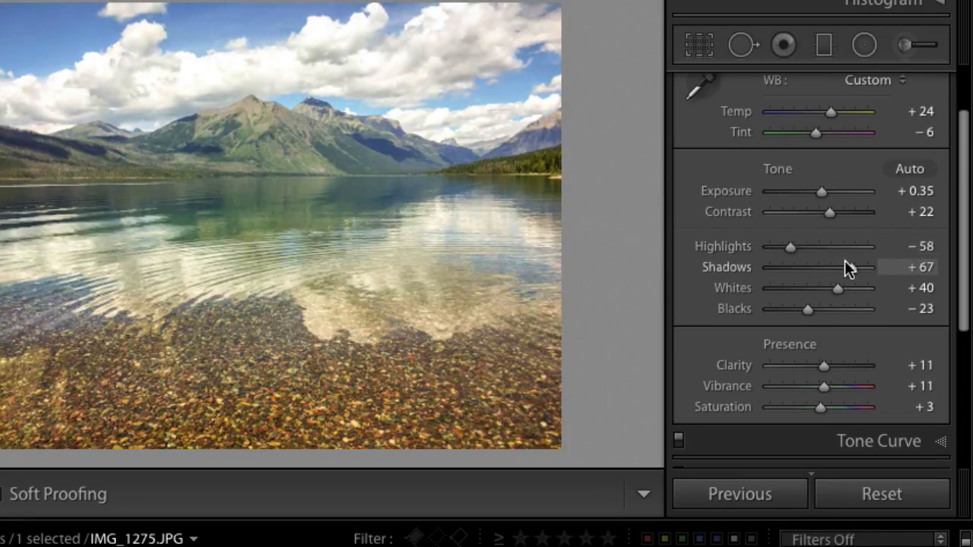
{"action": "left_click_drag", "start_coordinate": [841, 268], "coordinate": [842, 268]}
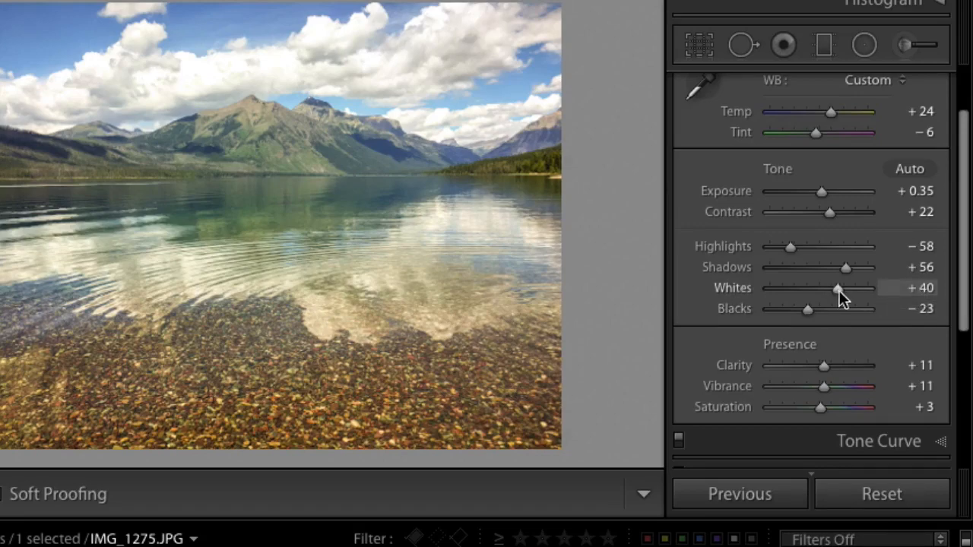
{"action": "left_click_drag", "start_coordinate": [836, 289], "coordinate": [864, 282]}
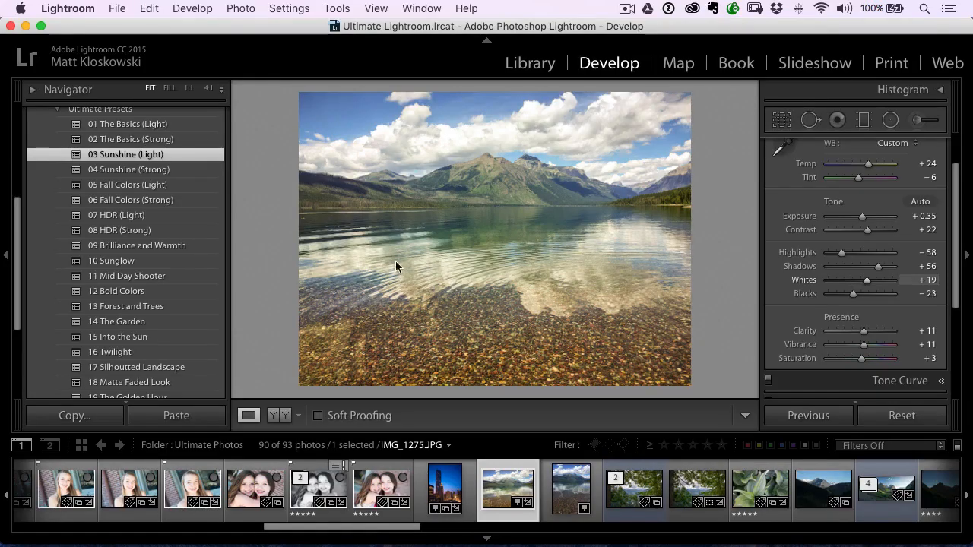
Step: Reveal the 03 Sunshine (Light) preset file in Finder, open it in TextEdit and enlarge the document window
{"action": "right_click", "coordinate": [114, 157]}
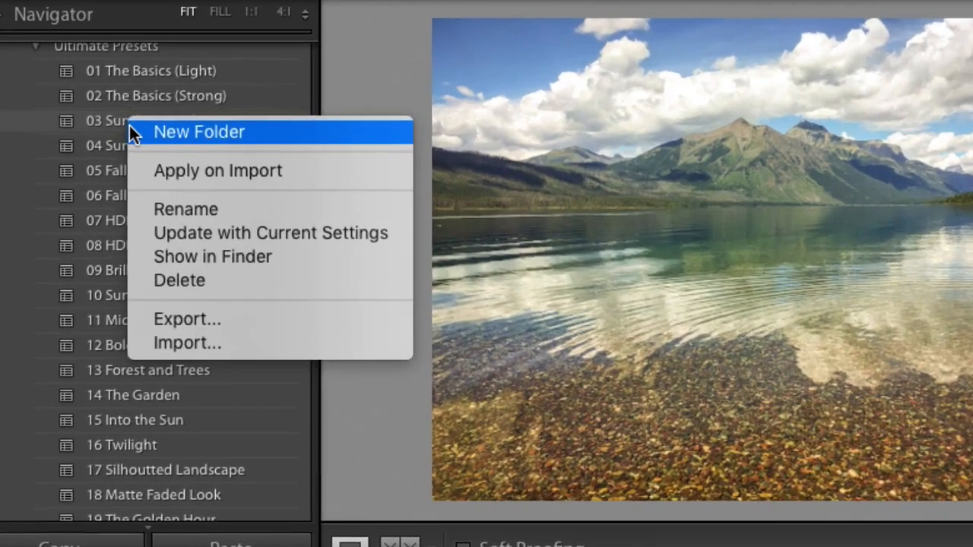
{"action": "left_click", "coordinate": [285, 258]}
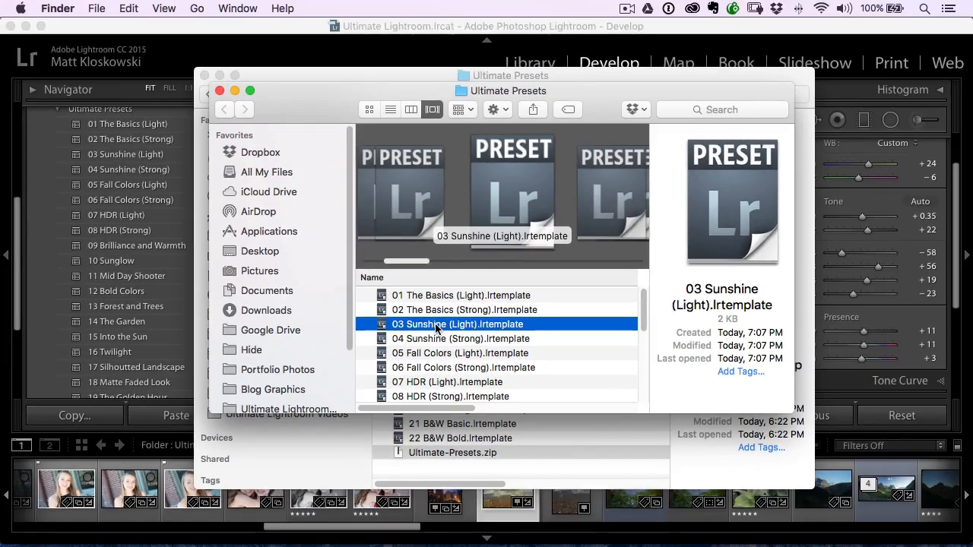
{"action": "right_click", "coordinate": [656, 402]}
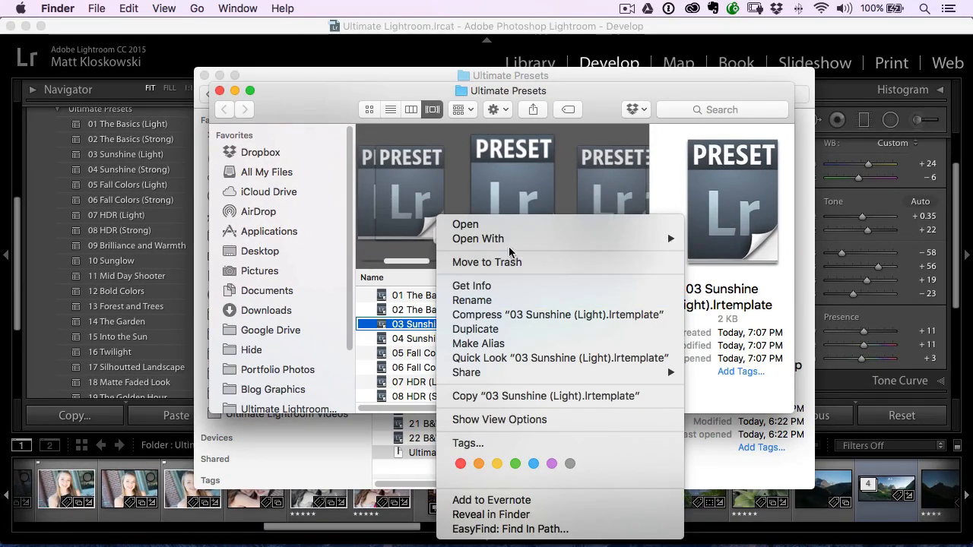
{"action": "mouse_move", "coordinate": [508, 240]}
{"action": "left_click", "coordinate": [717, 277]}
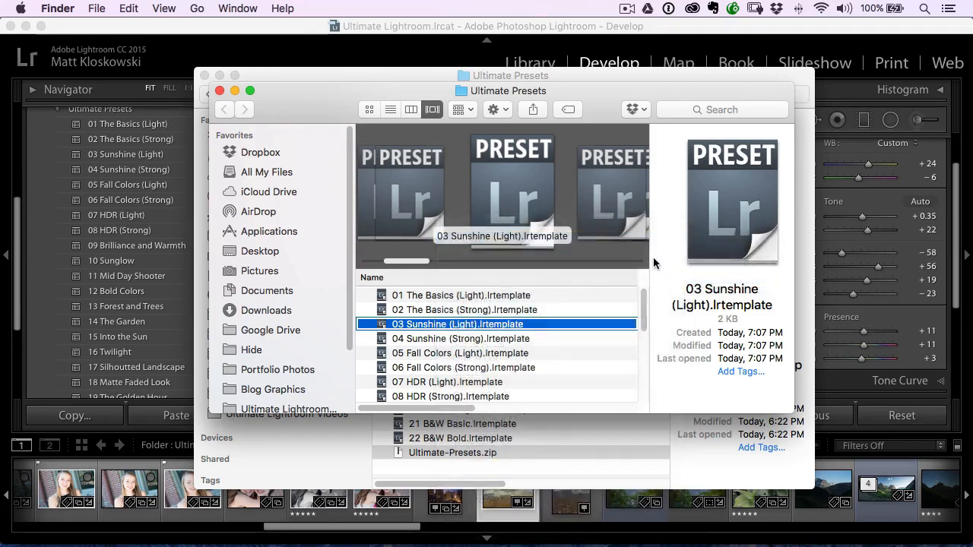
{"action": "left_click_drag", "start_coordinate": [754, 165], "coordinate": [753, 315]}
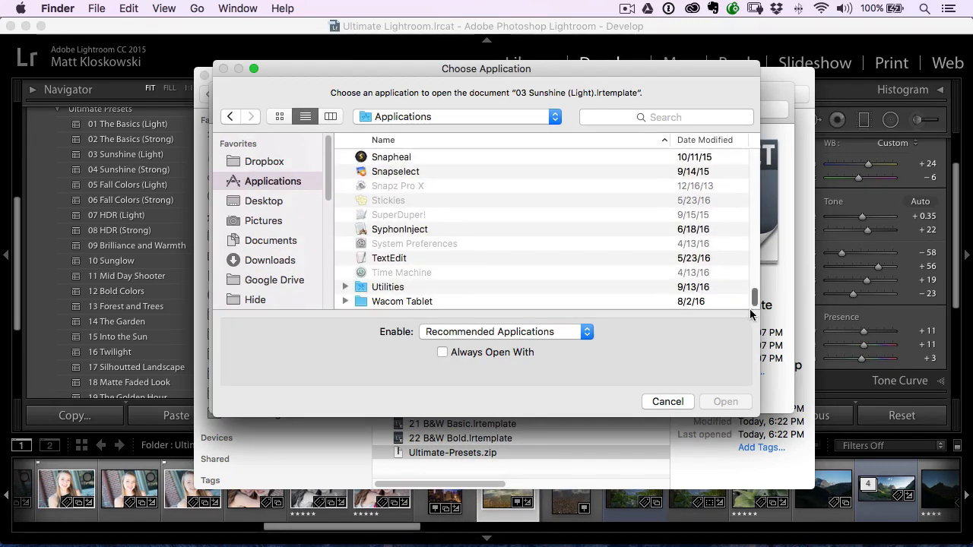
{"action": "double_click", "coordinate": [384, 258]}
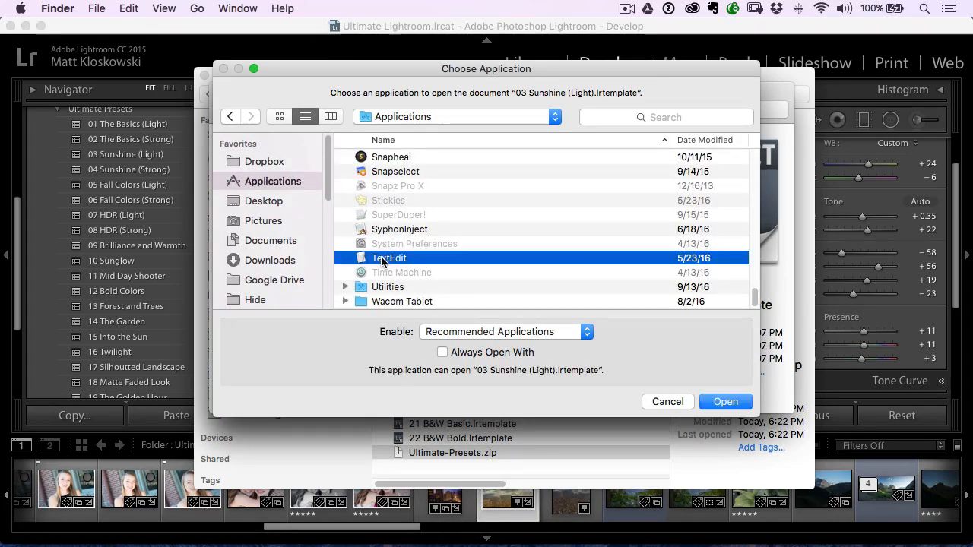
{"action": "left_click_drag", "start_coordinate": [654, 340], "coordinate": [733, 478]}
Step: Examine the preset file's stored settings, including blacks, clarity, vignette amount, orange and yellow saturation adjustments, and vibrance
{"action": "left_click_drag", "start_coordinate": [307, 107], "coordinate": [403, 109]}
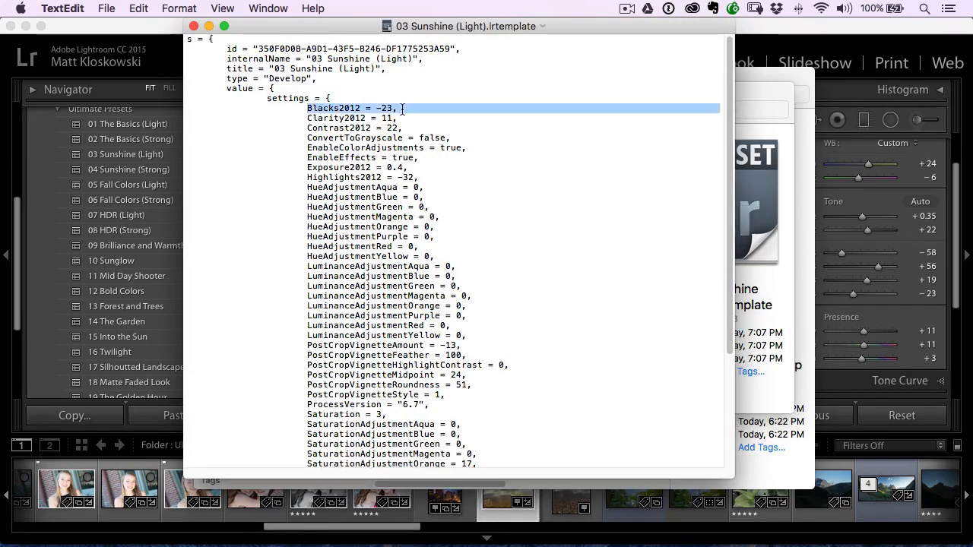
{"action": "left_click", "coordinate": [396, 114]}
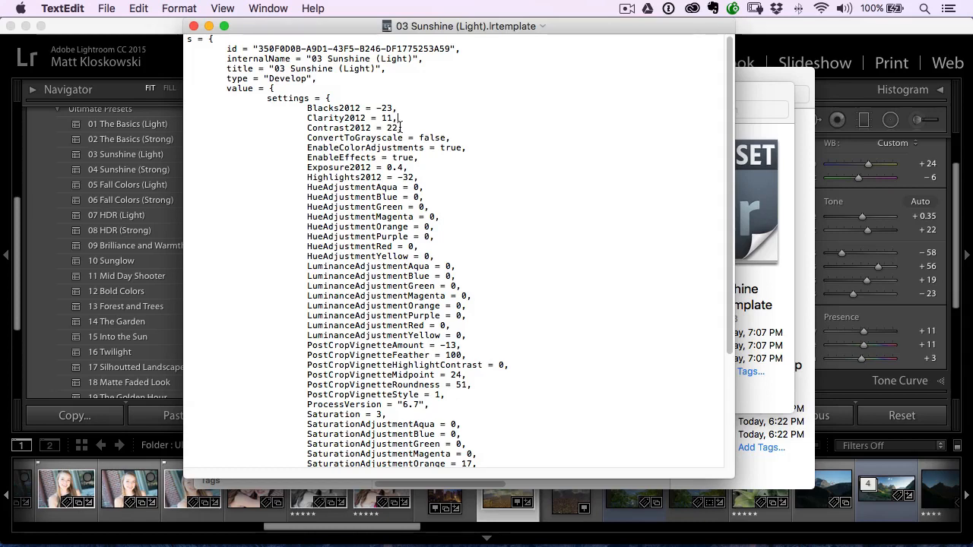
{"action": "left_click_drag", "start_coordinate": [308, 108], "coordinate": [402, 115]}
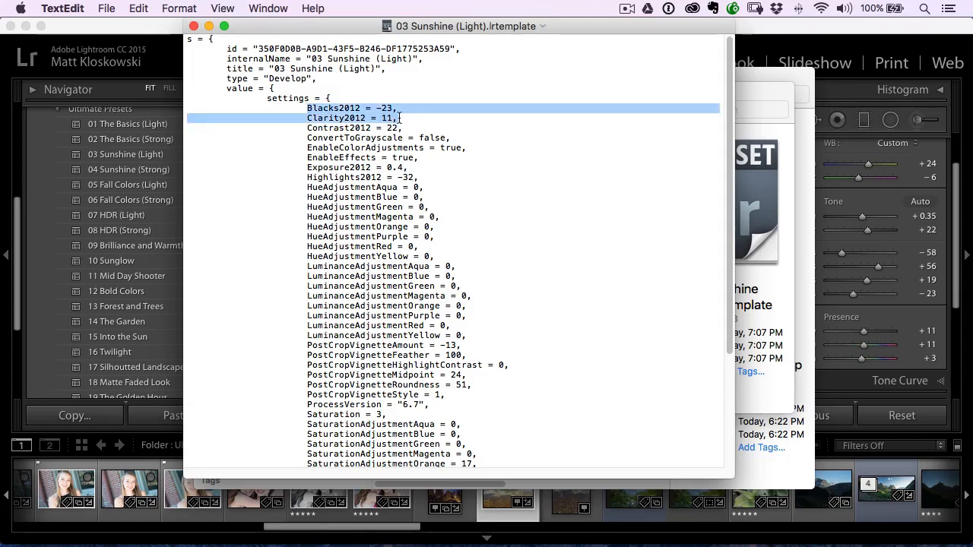
{"action": "left_click", "coordinate": [393, 127]}
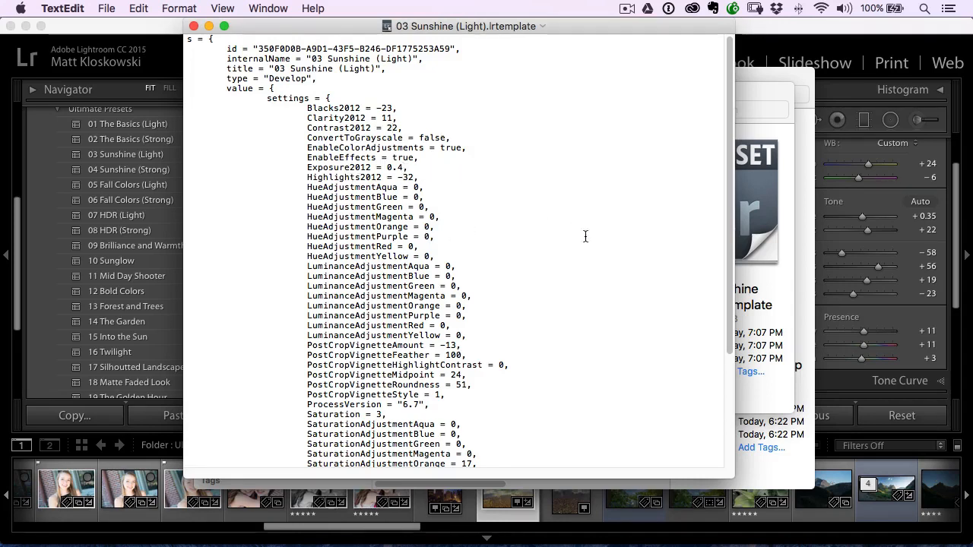
{"action": "scroll", "coordinate": [426, 275], "scroll_direction": "down", "scroll_amount": 10}
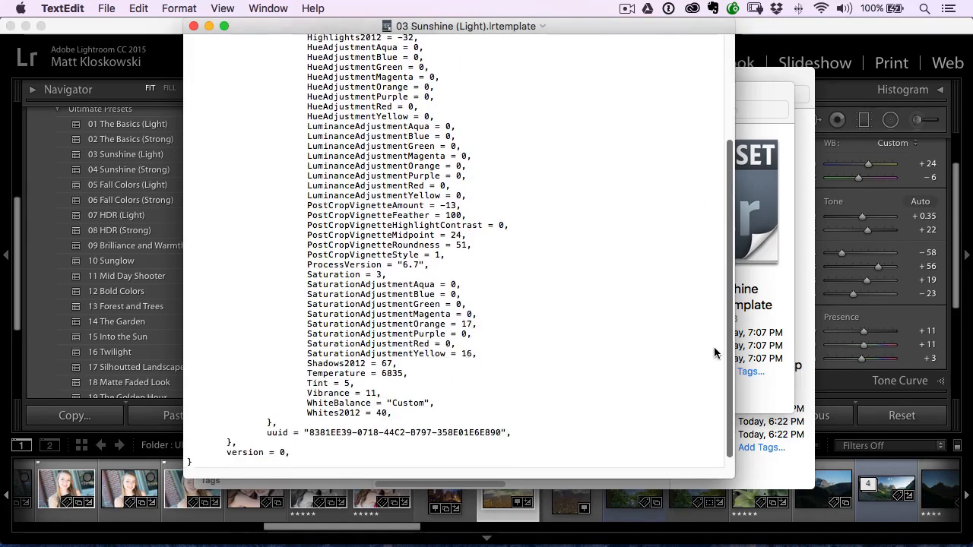
{"action": "left_click_drag", "start_coordinate": [471, 199], "coordinate": [317, 197]}
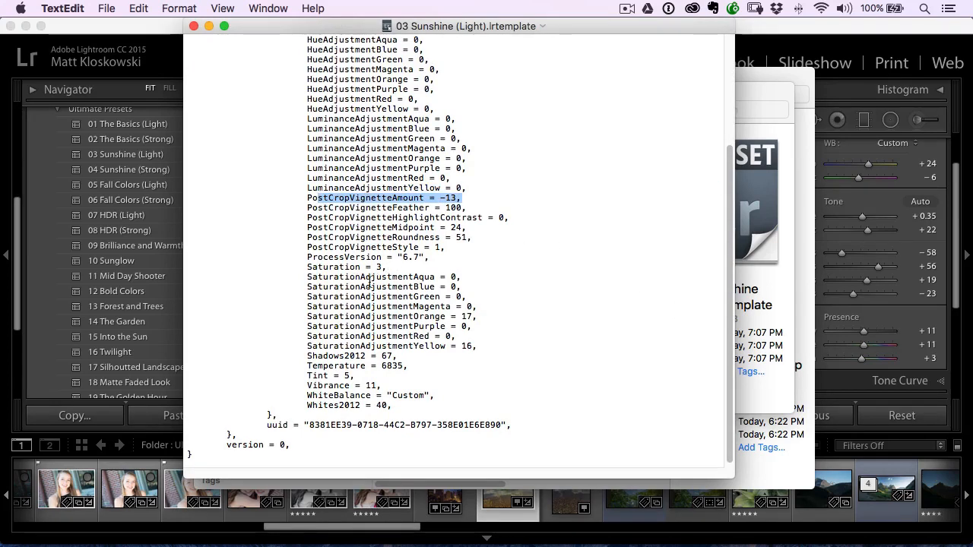
{"action": "left_click_drag", "start_coordinate": [483, 320], "coordinate": [360, 316]}
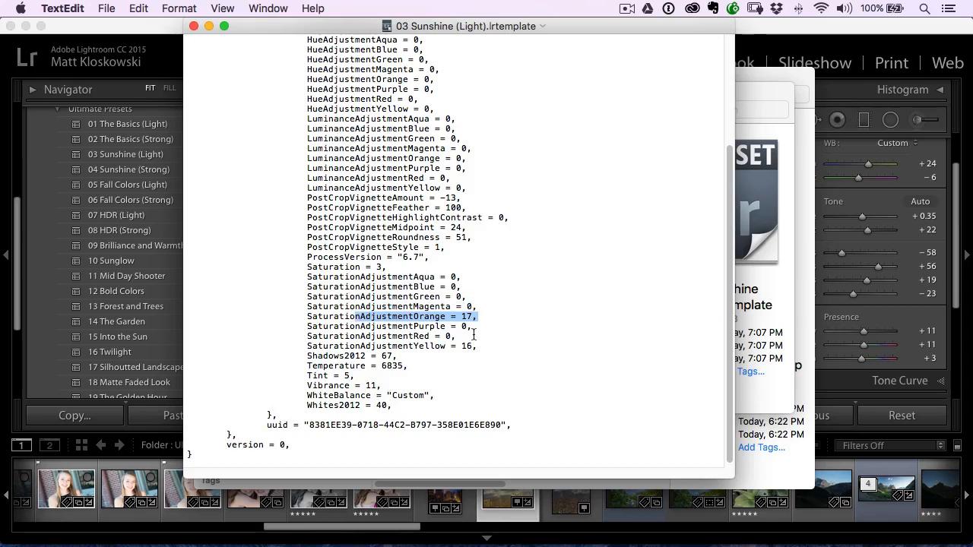
{"action": "left_click_drag", "start_coordinate": [480, 346], "coordinate": [375, 387]}
{"action": "double_click", "coordinate": [383, 379]}
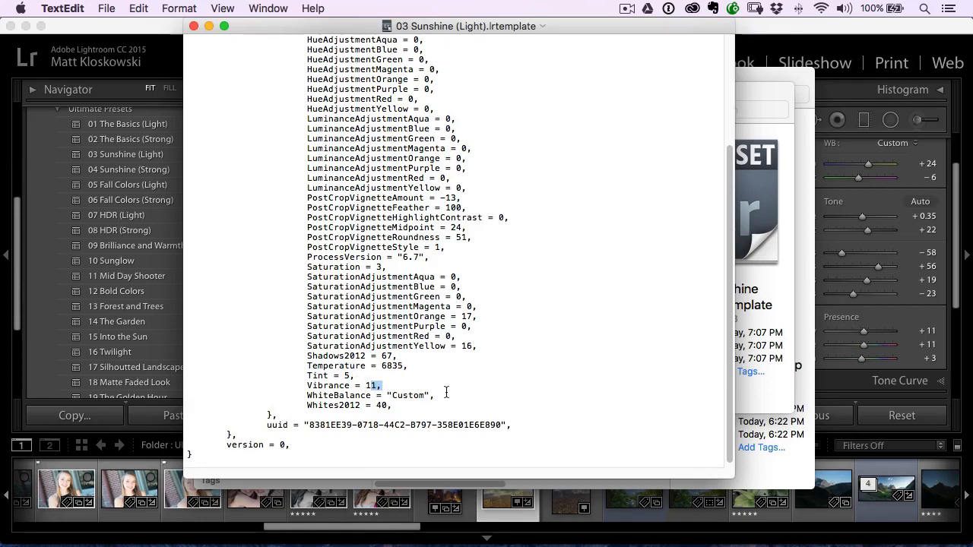
{"action": "scroll", "coordinate": [625, 285], "scroll_direction": "up", "scroll_amount": 5}
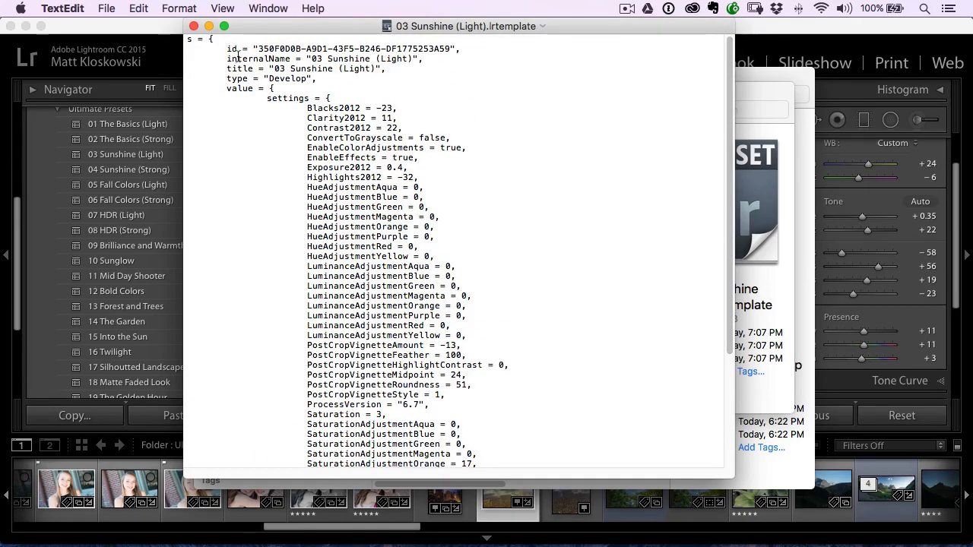
Step: Close the preset text document and both Ultimate Presets Finder windows
{"action": "left_click", "coordinate": [193, 26]}
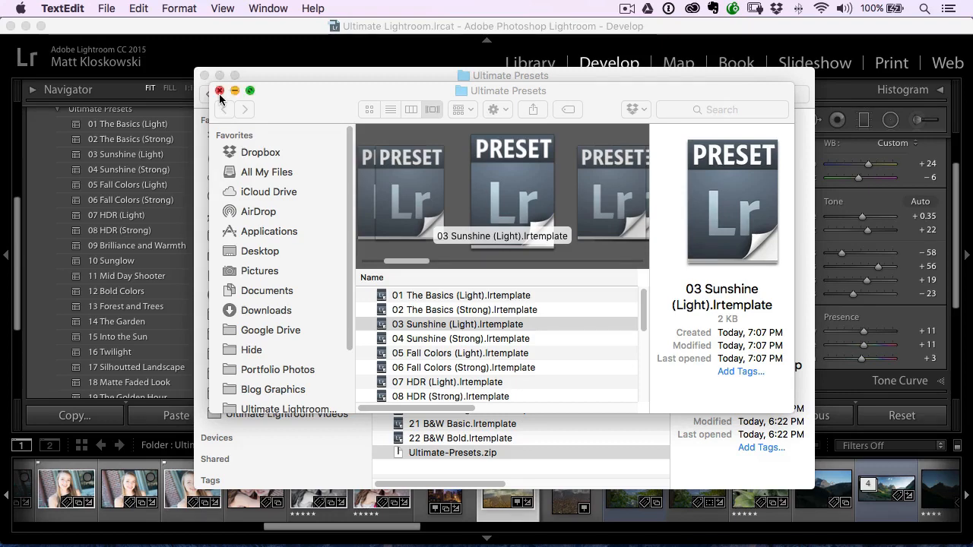
{"action": "left_click", "coordinate": [219, 91]}
{"action": "left_click", "coordinate": [204, 76]}
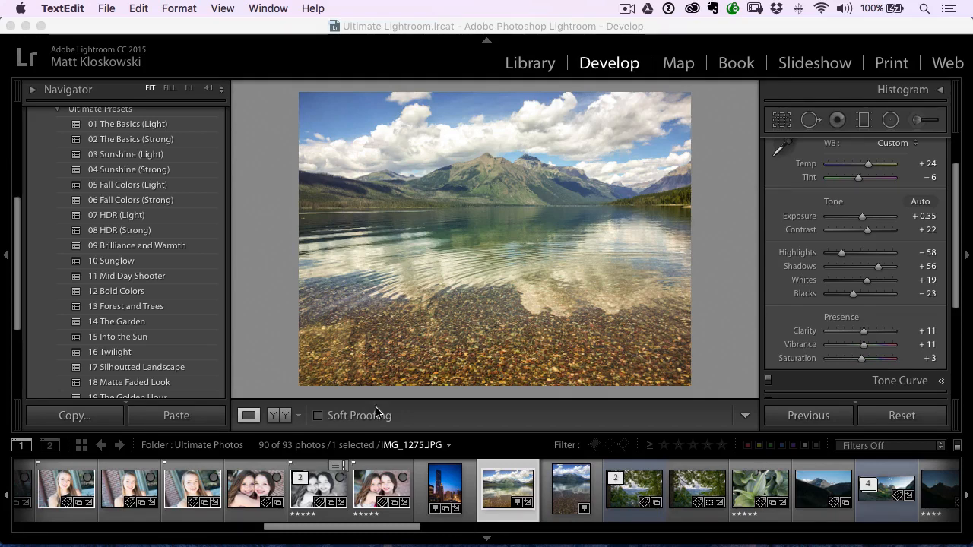
Step: Open the group photo Portrait-1.dng in Lightroom and apply the 22 B&W Bold preset
{"action": "left_click_drag", "start_coordinate": [333, 526], "coordinate": [249, 523]}
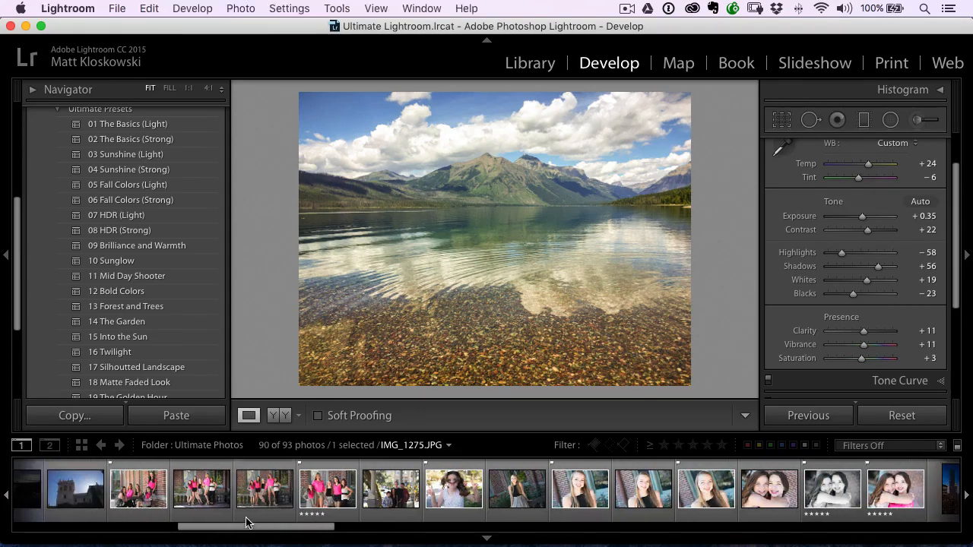
{"action": "left_click", "coordinate": [133, 485]}
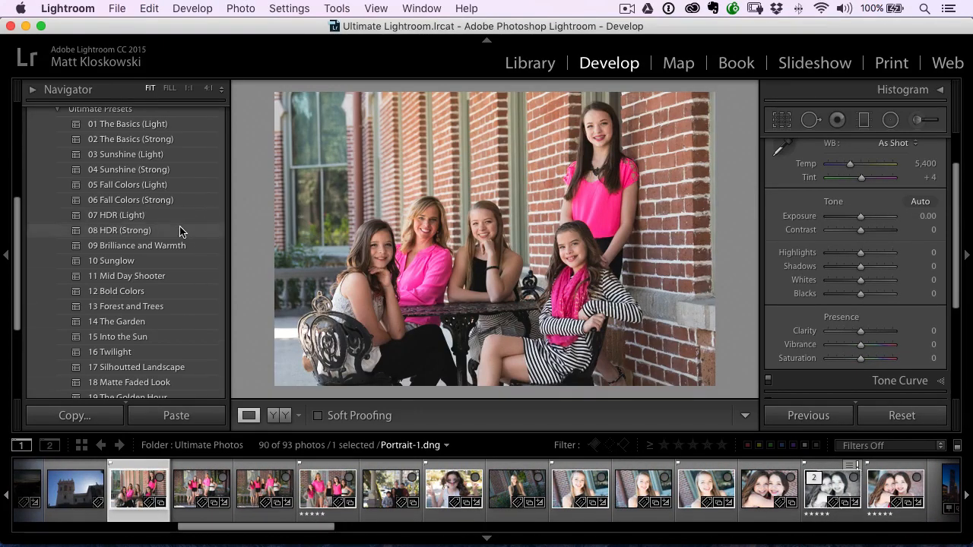
{"action": "left_click_drag", "start_coordinate": [18, 255], "coordinate": [18, 321]}
{"action": "left_click", "coordinate": [122, 299]}
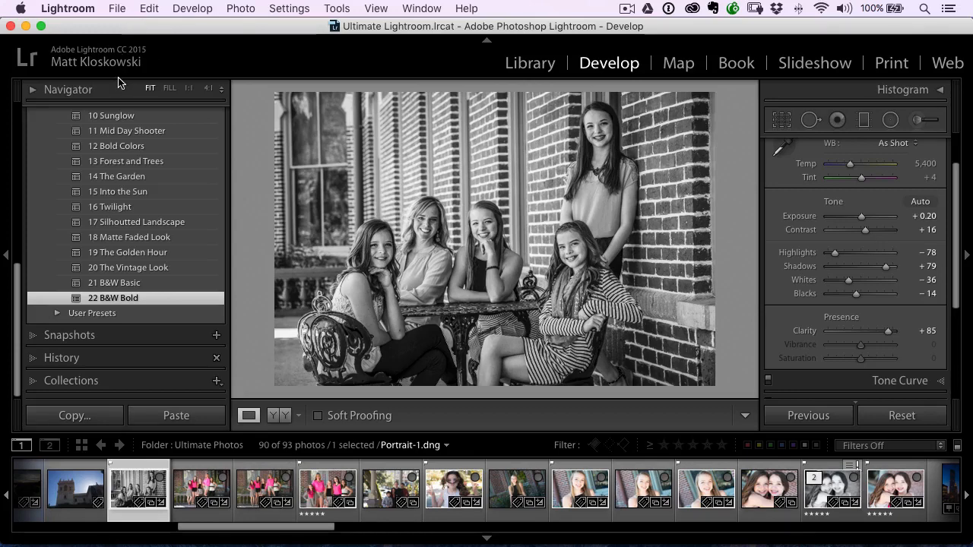
{"action": "left_click", "coordinate": [117, 9]}
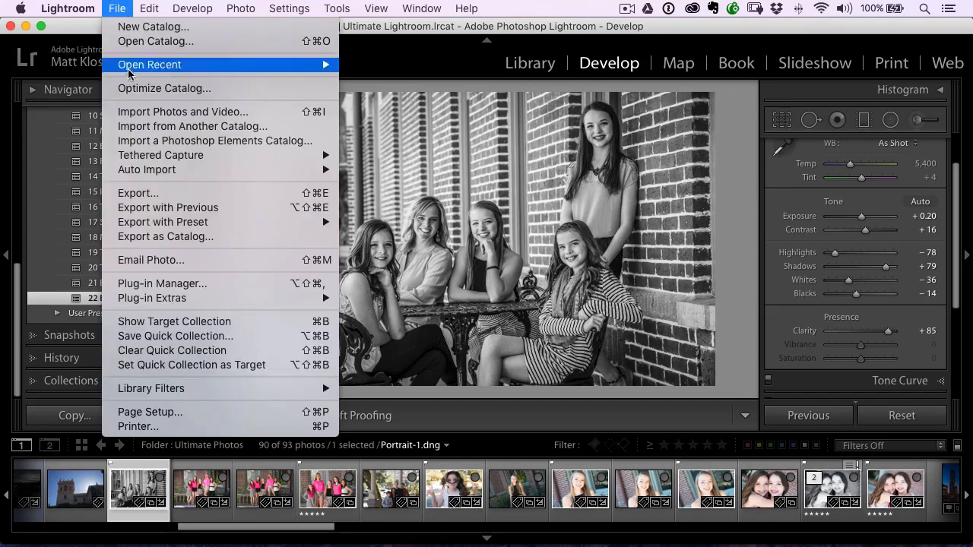
{"action": "left_click", "coordinate": [179, 114]}
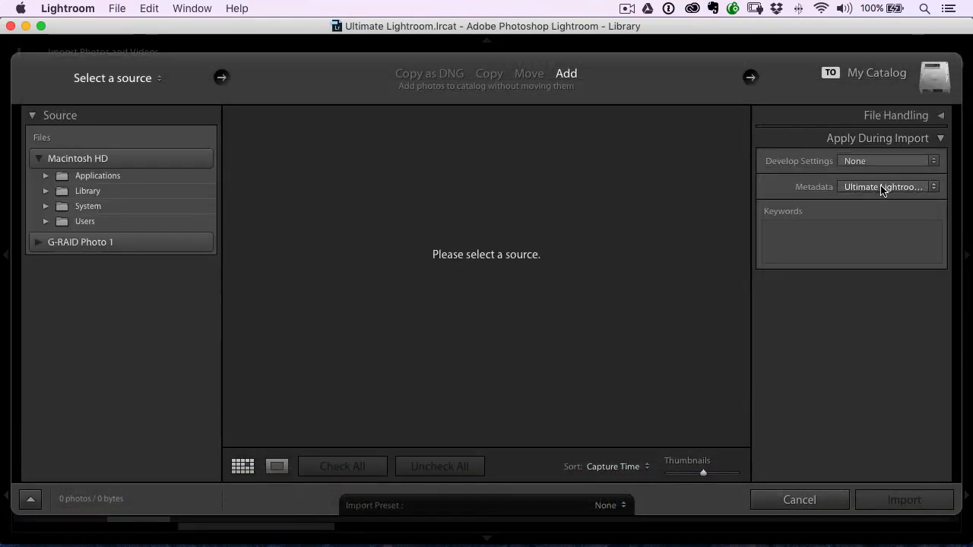
{"action": "left_click", "coordinate": [882, 187]}
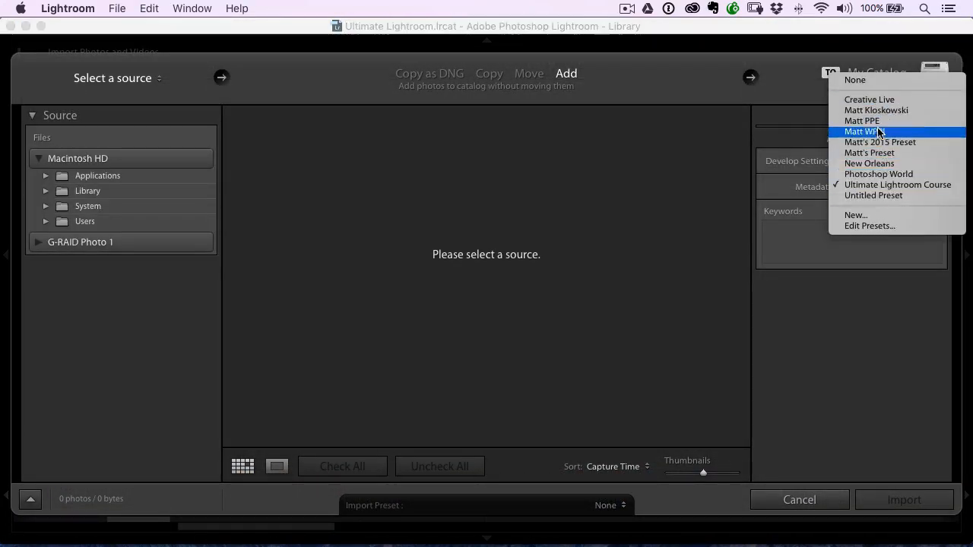
{"action": "left_click", "coordinate": [784, 137]}
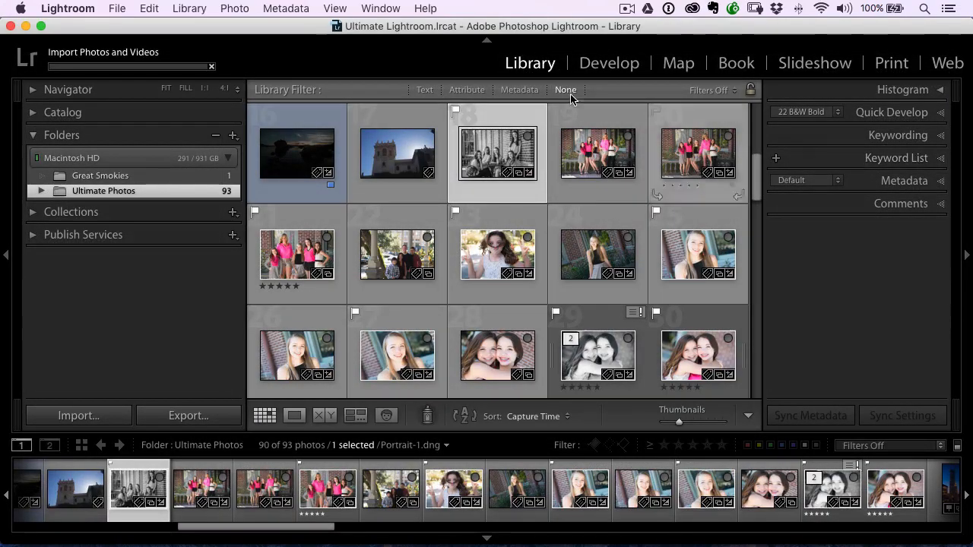
Step: Browse the develop presets that can be applied during import, including Lightroom General Presets, and leave the import window without importing
{"action": "left_click", "coordinate": [116, 8]}
{"action": "left_click", "coordinate": [179, 111]}
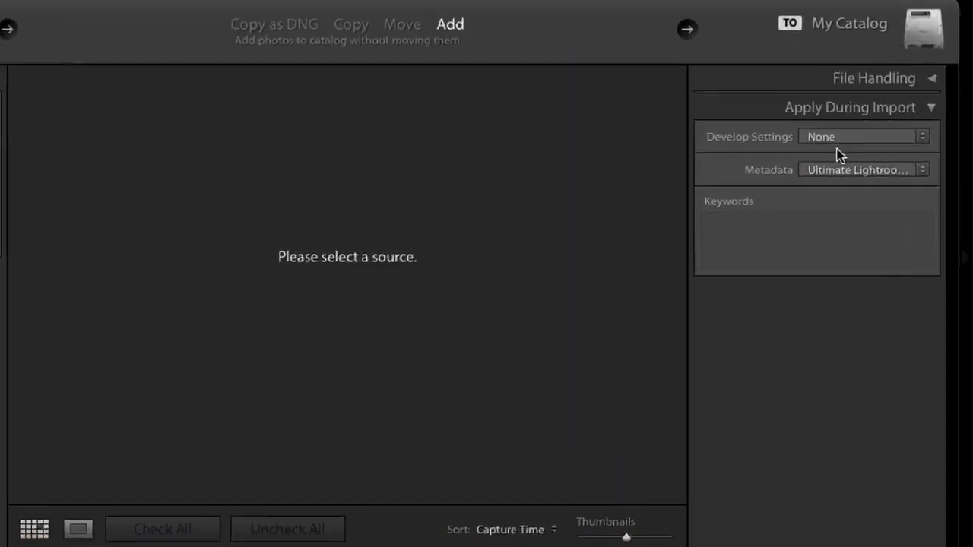
{"action": "left_click", "coordinate": [866, 160]}
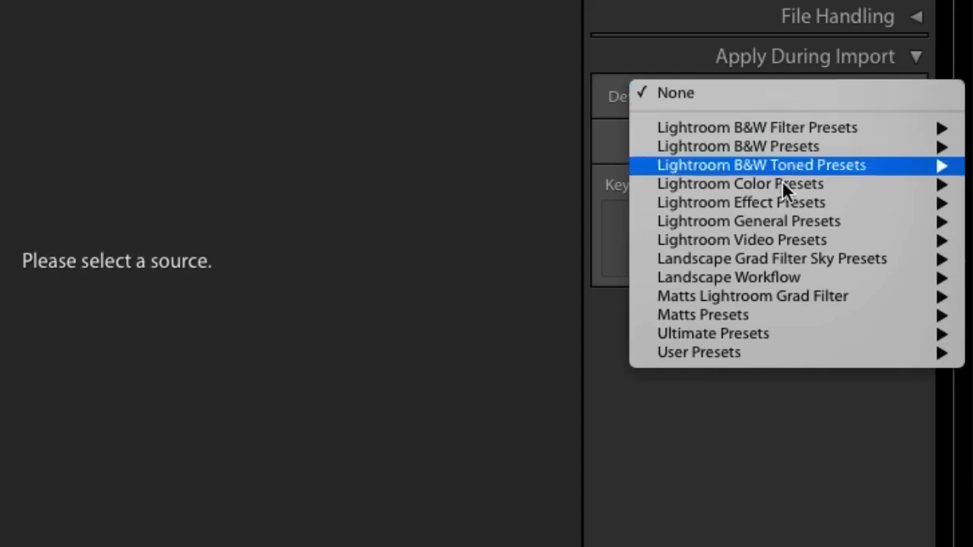
{"action": "mouse_move", "coordinate": [762, 340]}
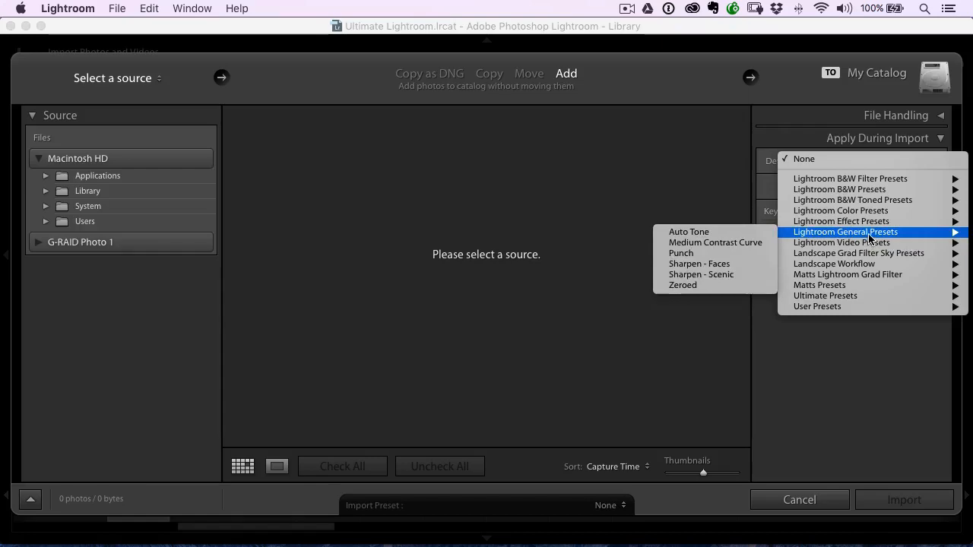
{"action": "key", "text": "Escape"}
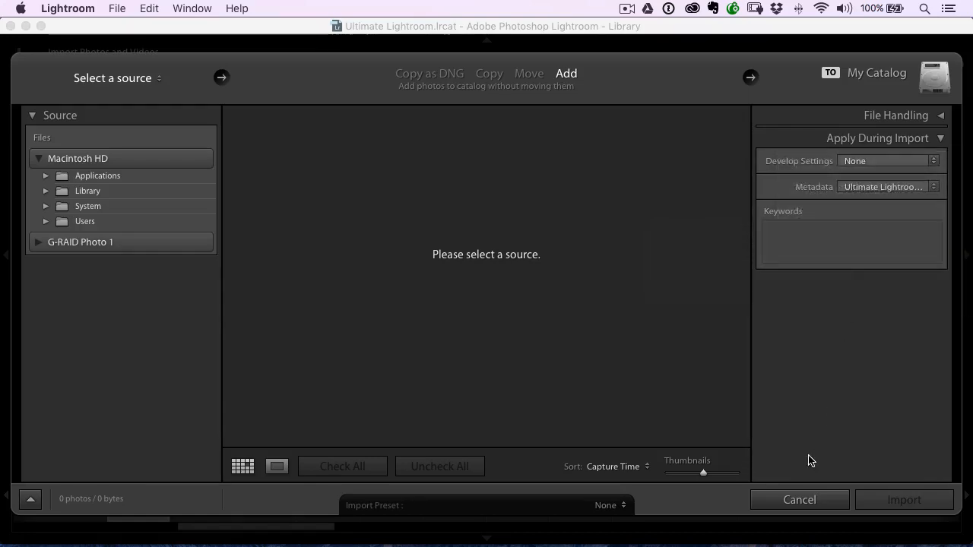
{"action": "left_click", "coordinate": [797, 498]}
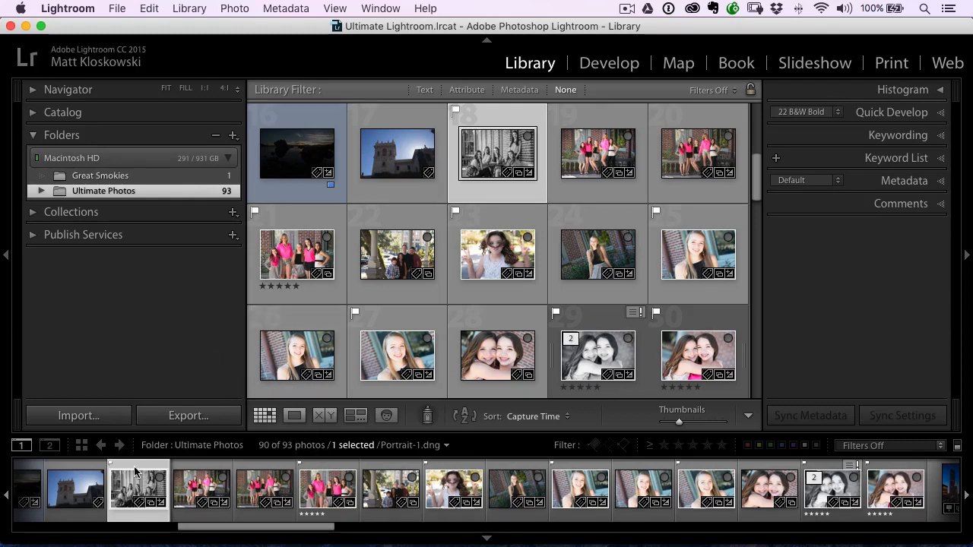
Step: Synchronize all develop settings from Portrait-1.dng to the adjacent group photos up to Portrait-4.dng
{"action": "key", "text": "d"}
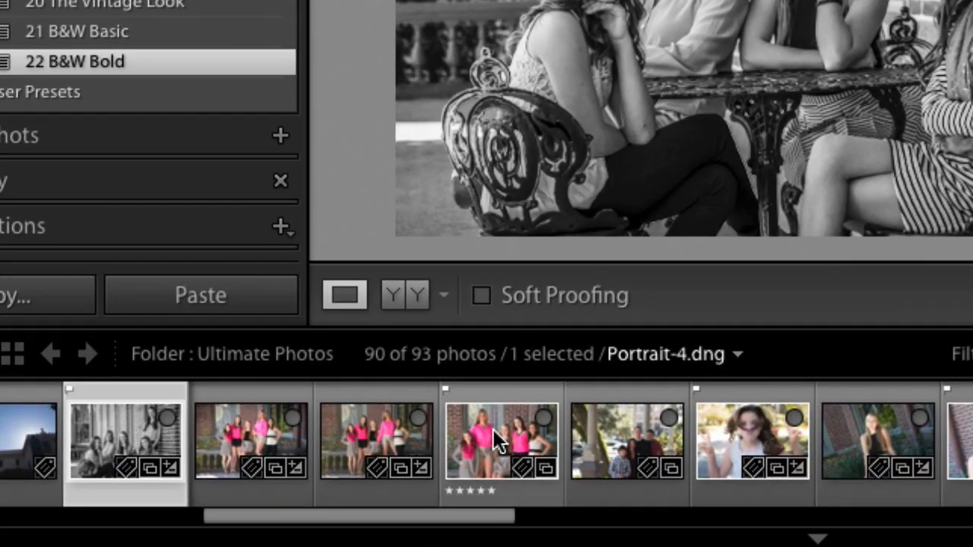
{"action": "left_click", "coordinate": [493, 429]}
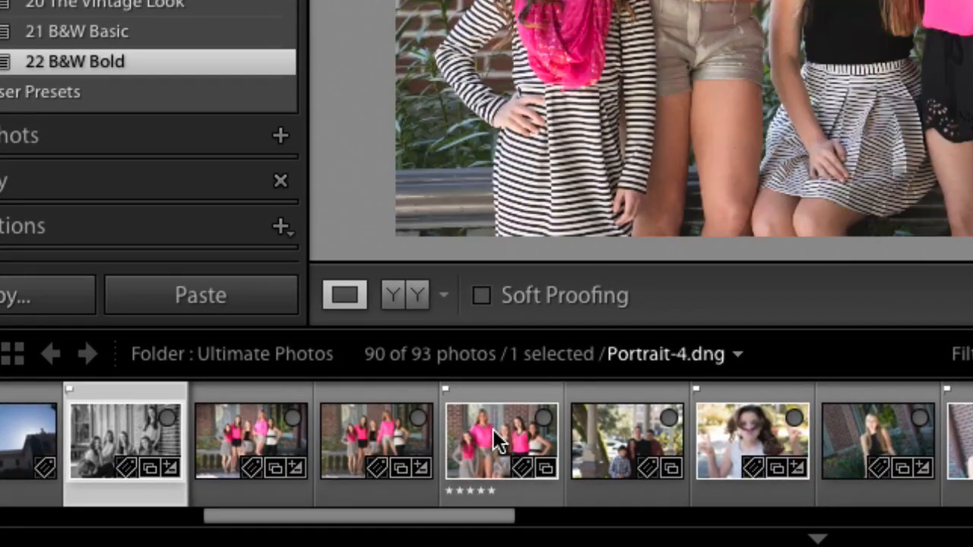
{"action": "left_click", "coordinate": [122, 450]}
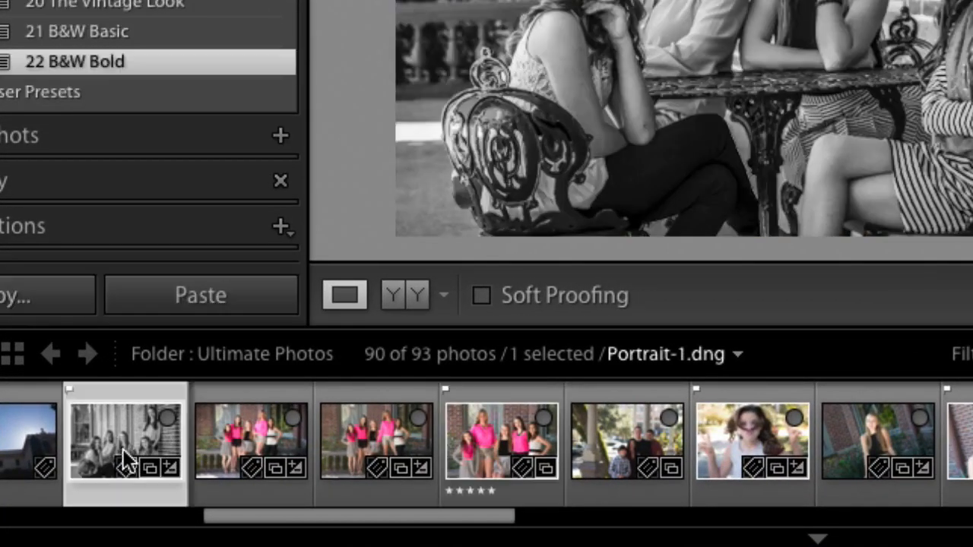
{"action": "left_click", "coordinate": [511, 424], "text": "shift"}
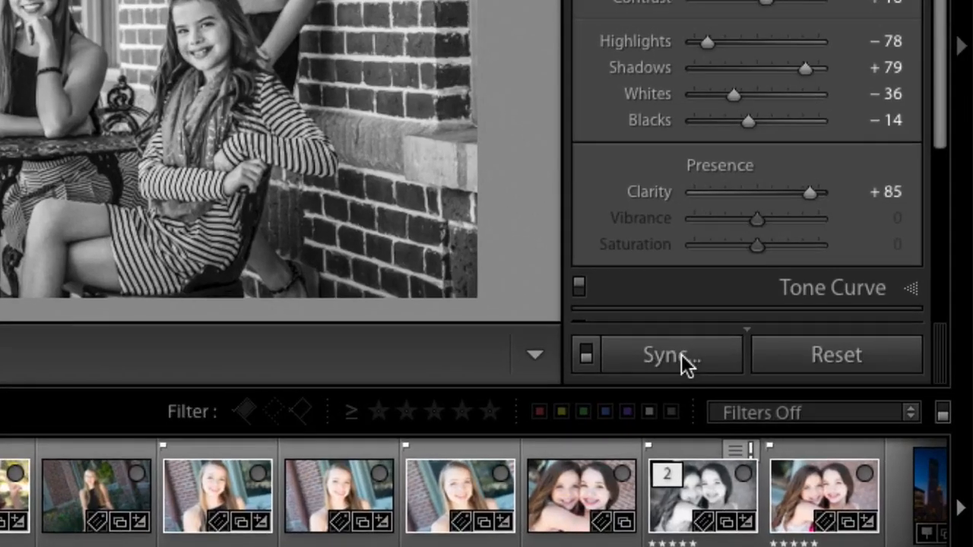
{"action": "left_click", "coordinate": [681, 354]}
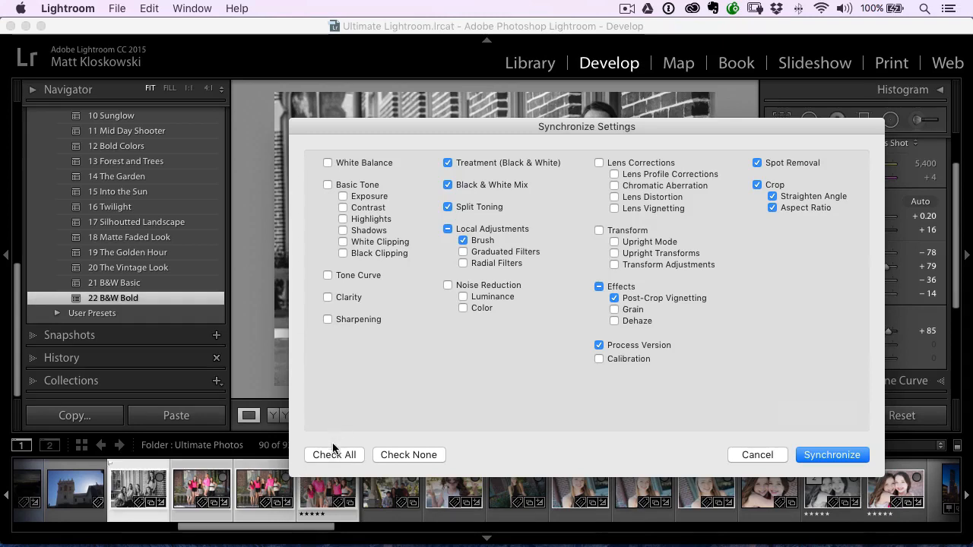
{"action": "left_click", "coordinate": [338, 456]}
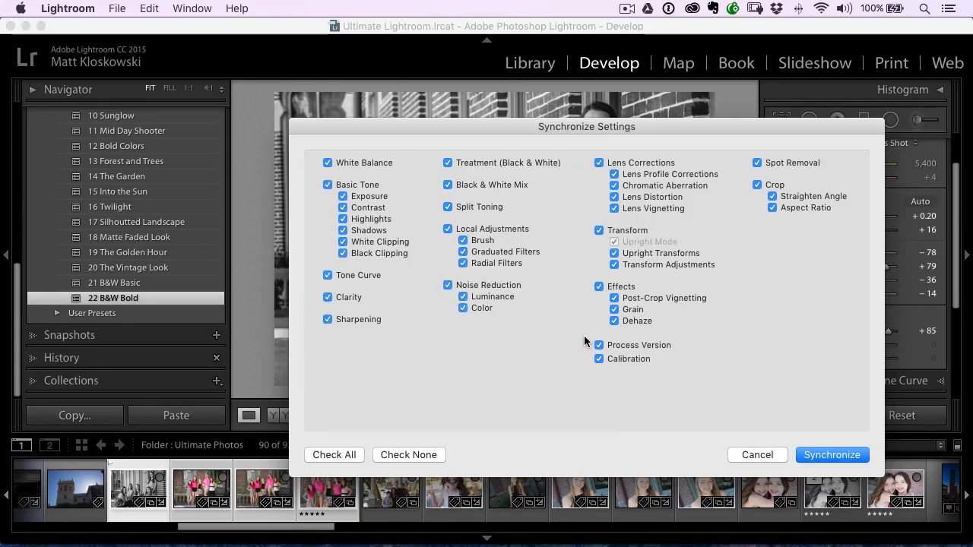
{"action": "left_click", "coordinate": [831, 456]}
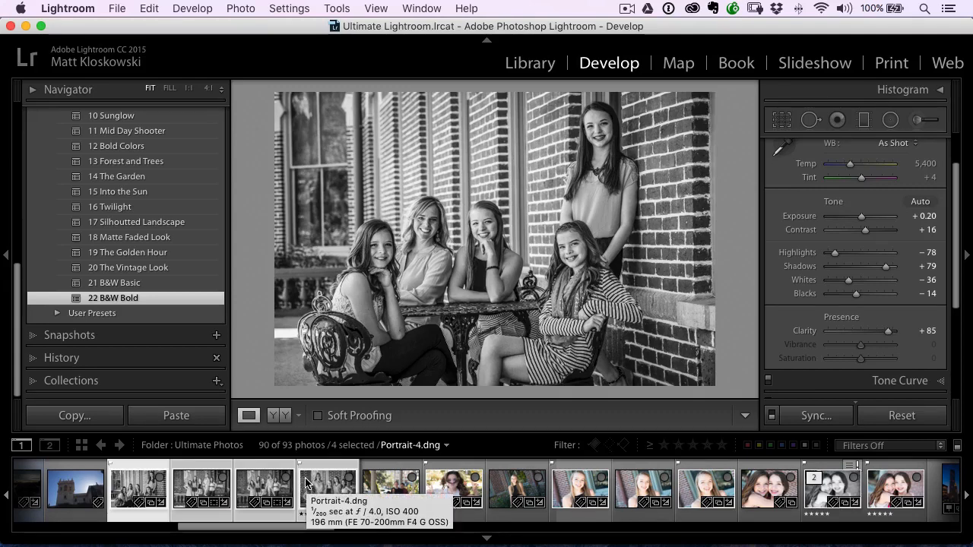
Step: Undo the settings synchronization and select only Portrait-1.dng for editing
{"action": "key", "text": "super+z"}
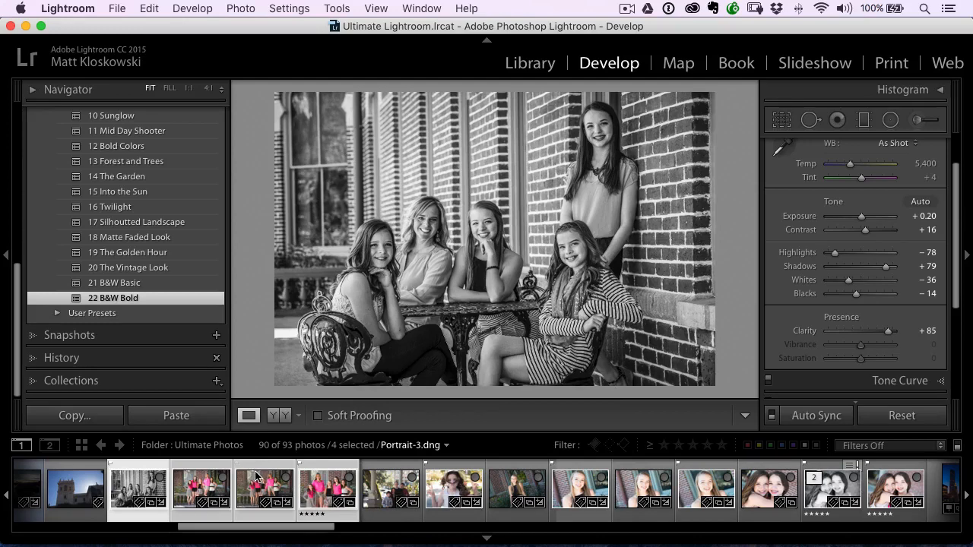
{"action": "key", "text": "super+d"}
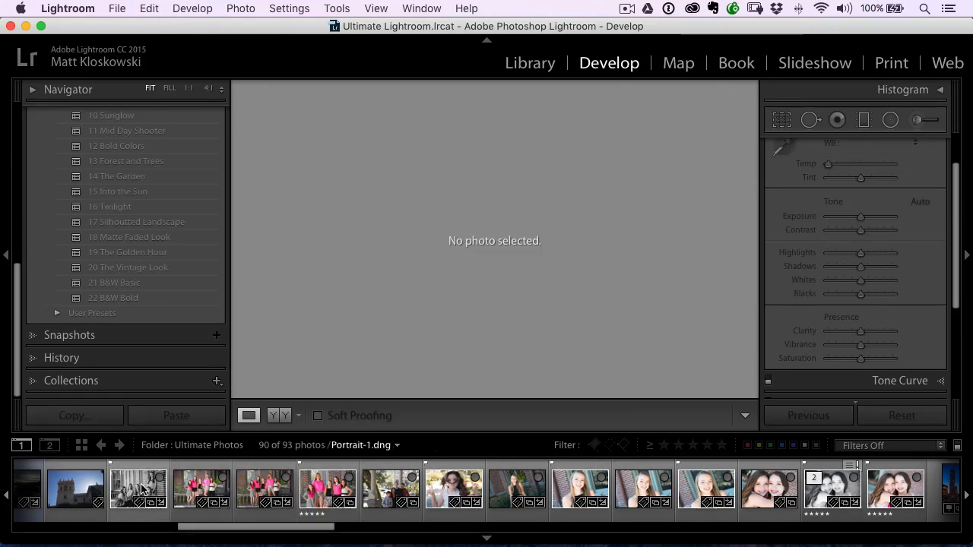
{"action": "left_click", "coordinate": [147, 487]}
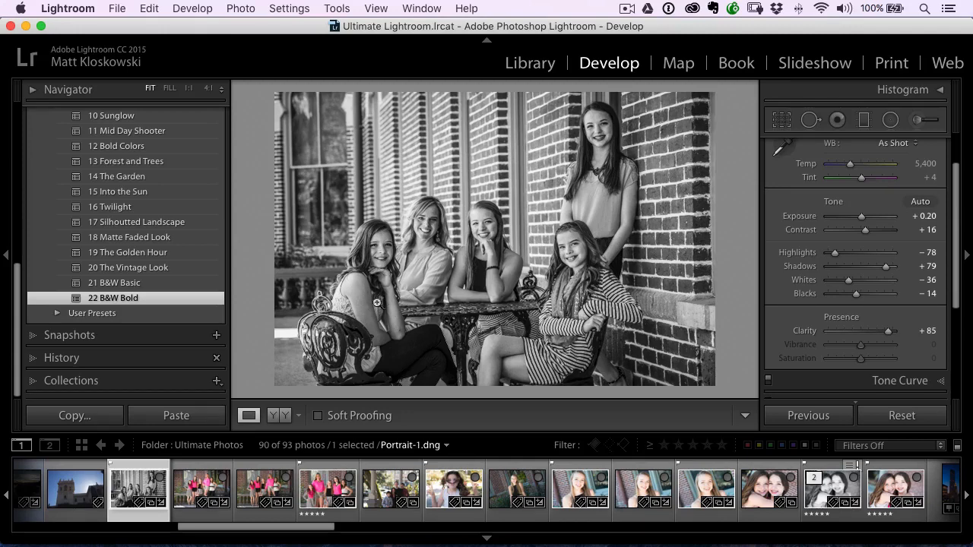
Step: Set the Highlights of Portrait-1.dng to -58, start a new develop preset named Black and White and cancel it
{"action": "left_click_drag", "start_coordinate": [836, 253], "coordinate": [841, 254]}
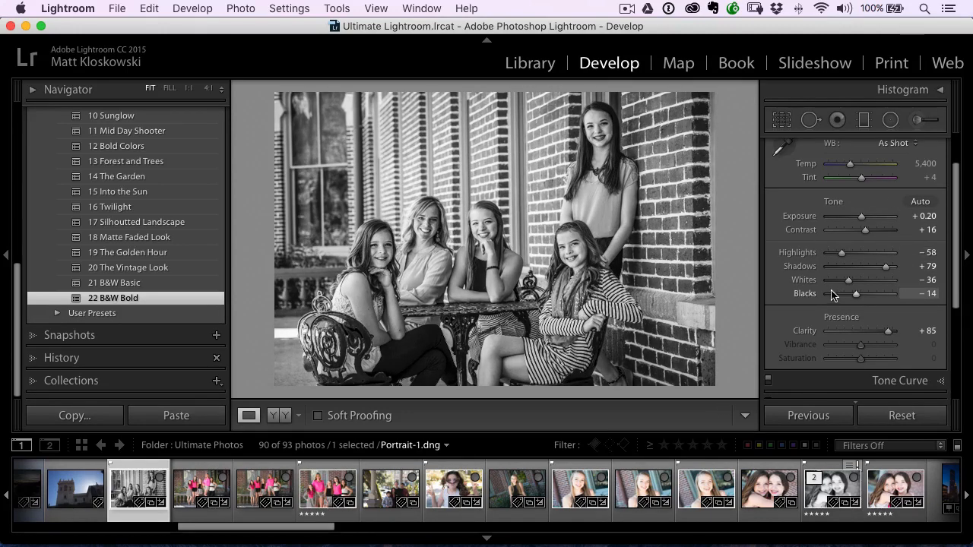
{"action": "left_click_drag", "start_coordinate": [17, 289], "coordinate": [38, 102]}
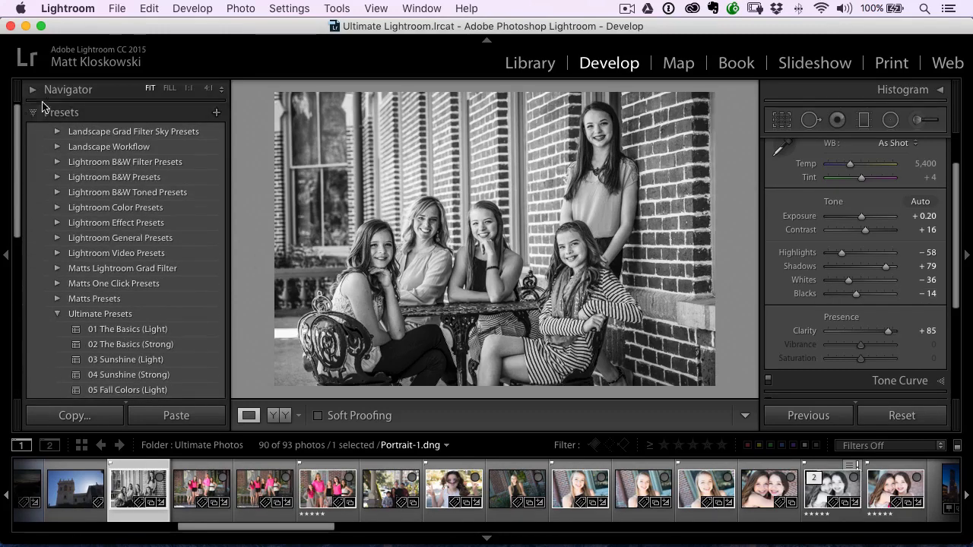
{"action": "left_click", "coordinate": [217, 114]}
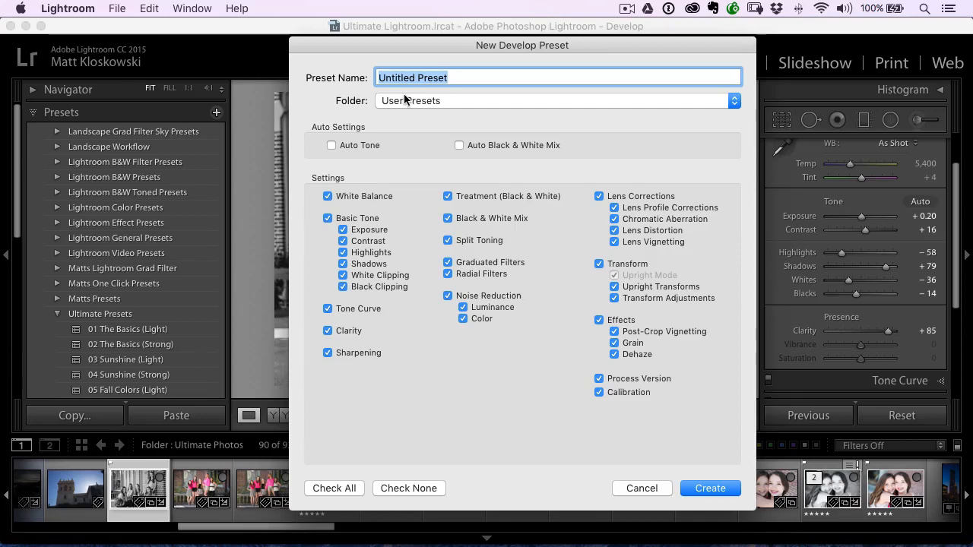
{"action": "type", "text": "Black and White"}
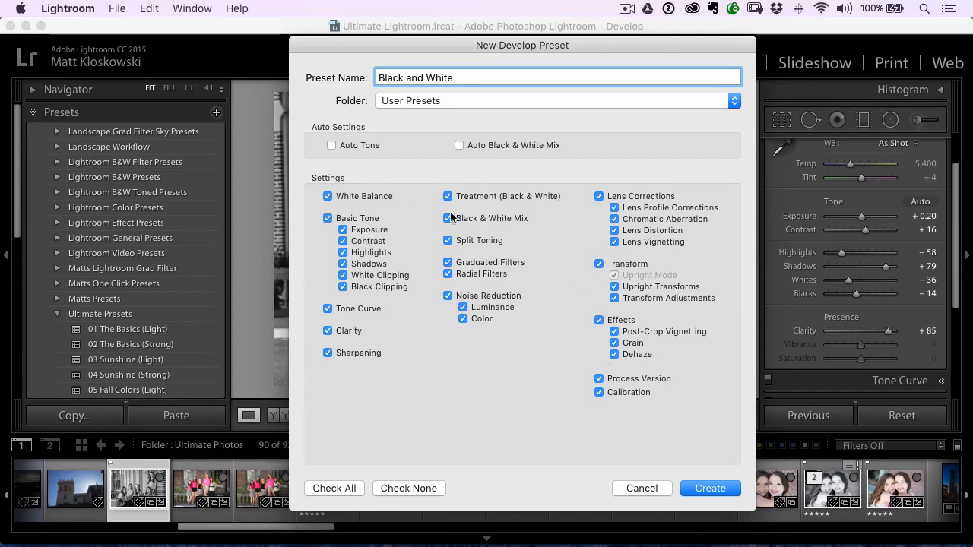
{"action": "left_click", "coordinate": [638, 487]}
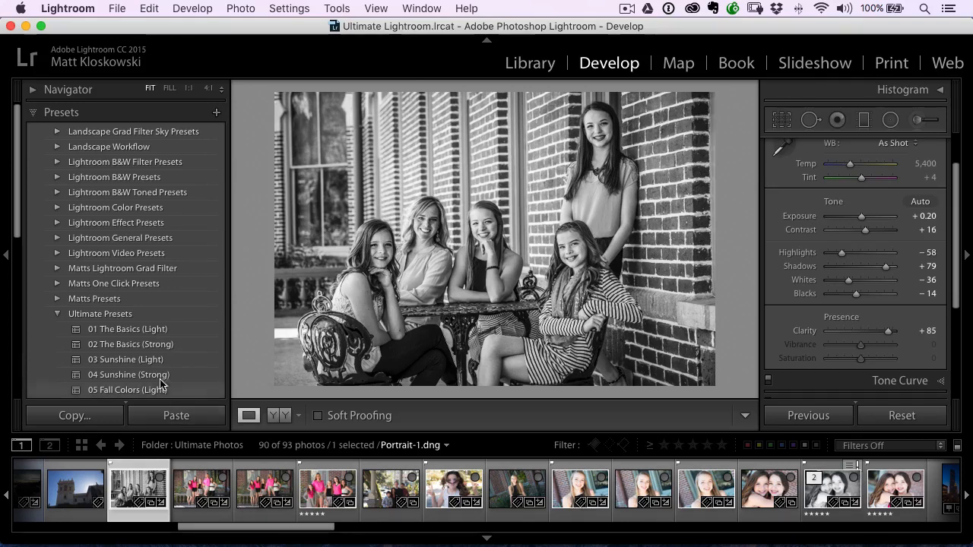
Step: Set Highlights to -33, bring up the update of the 21 B&W Basic preset with the current settings and cancel it
{"action": "left_click_drag", "start_coordinate": [18, 213], "coordinate": [20, 312]}
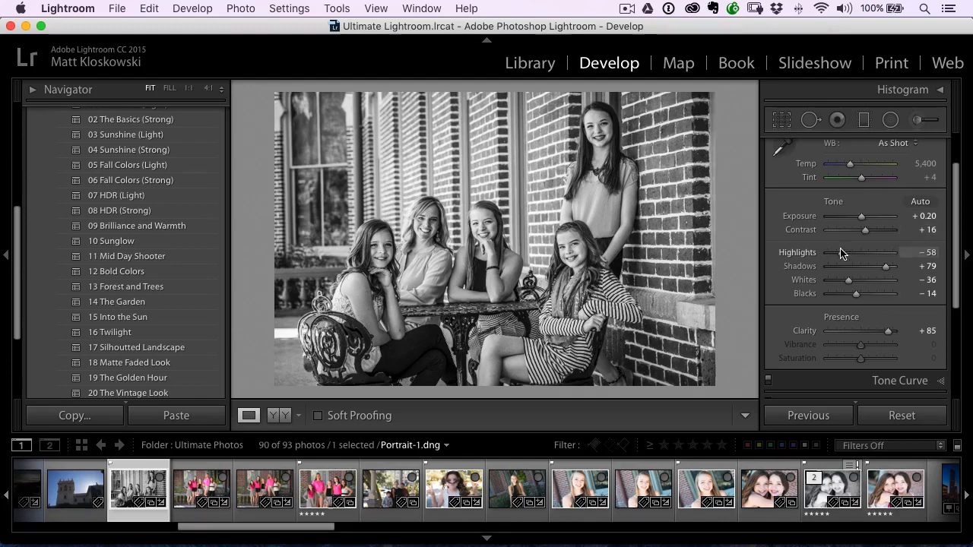
{"action": "left_click_drag", "start_coordinate": [843, 253], "coordinate": [849, 255]}
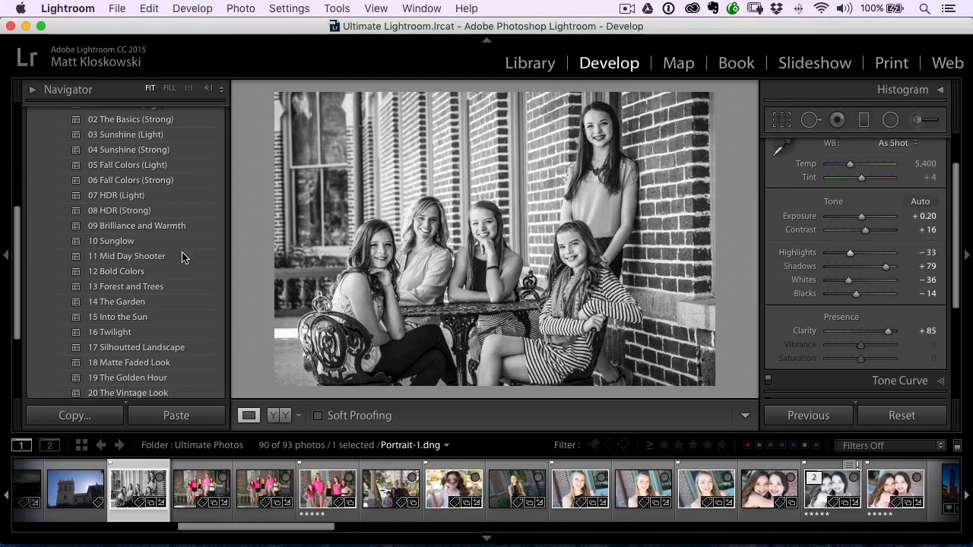
{"action": "scroll", "coordinate": [76, 284], "scroll_direction": "down", "scroll_amount": 5}
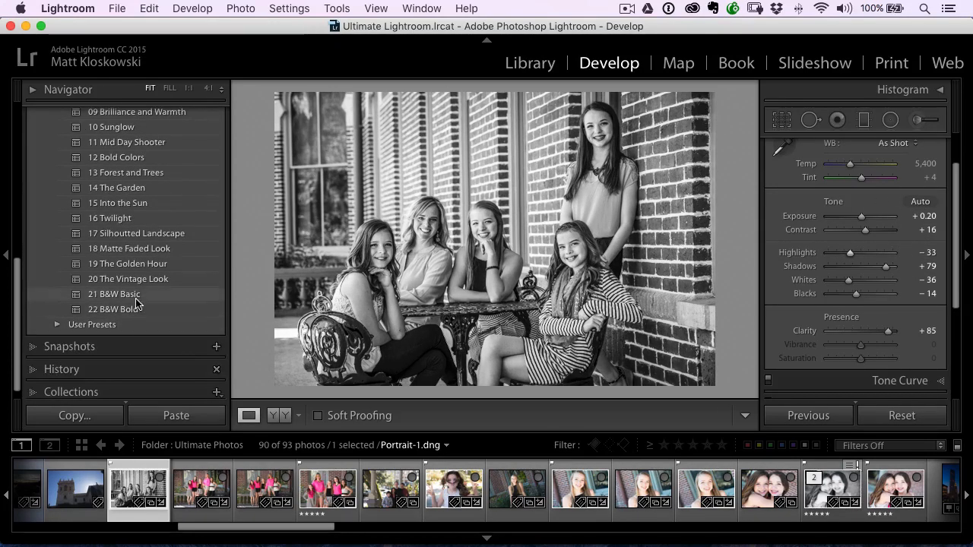
{"action": "right_click", "coordinate": [138, 298]}
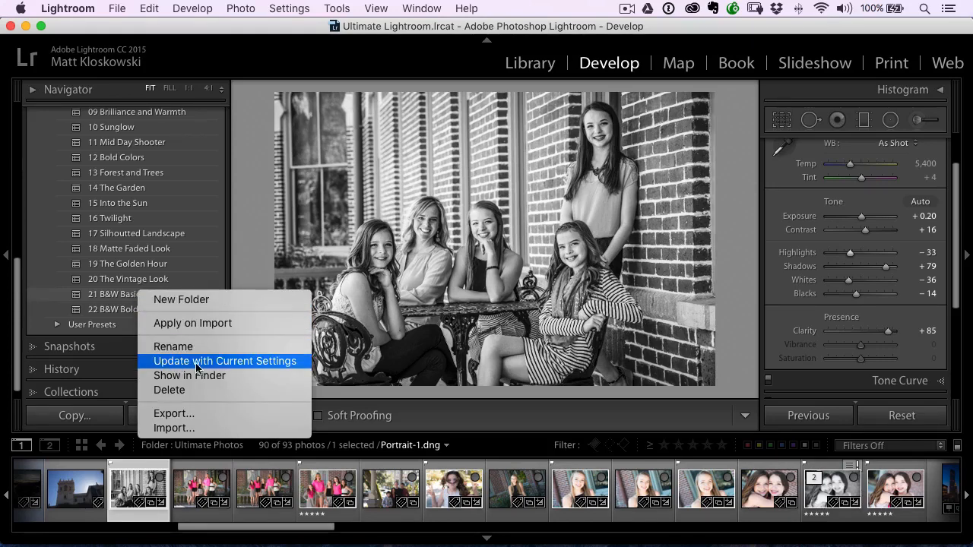
{"action": "left_click", "coordinate": [259, 362]}
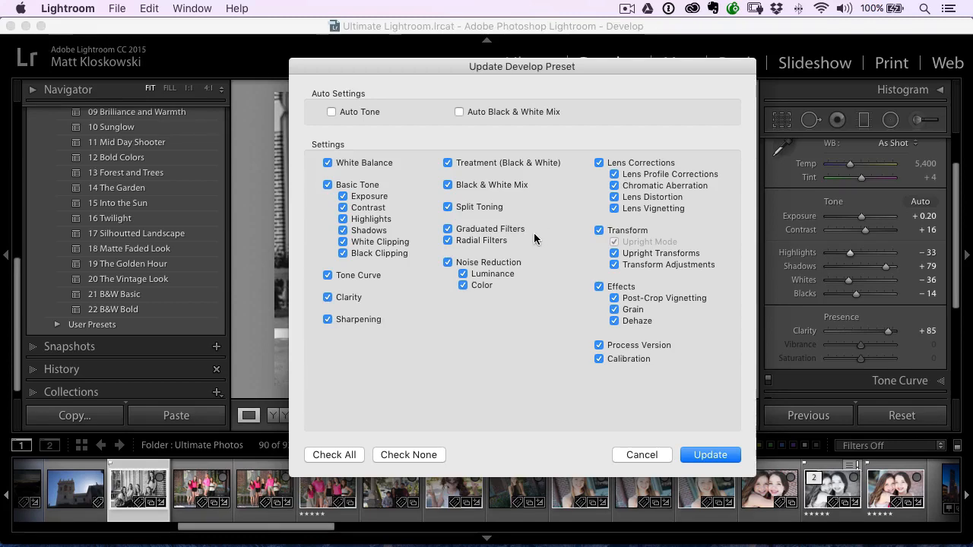
{"action": "left_click", "coordinate": [643, 455]}
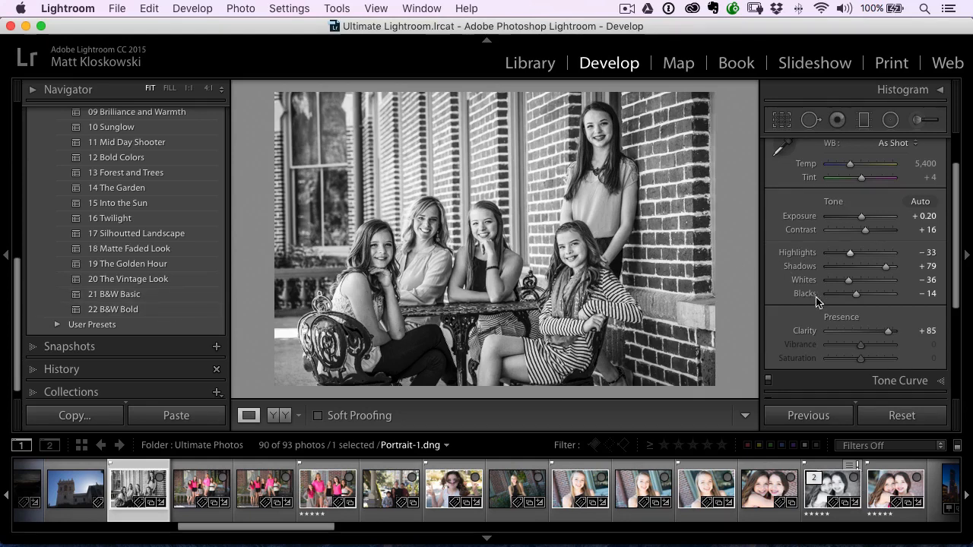
Step: Reset all develop settings of Portrait-1.dng and convert the photo to black and white with the B&W mix
{"action": "left_click", "coordinate": [901, 415]}
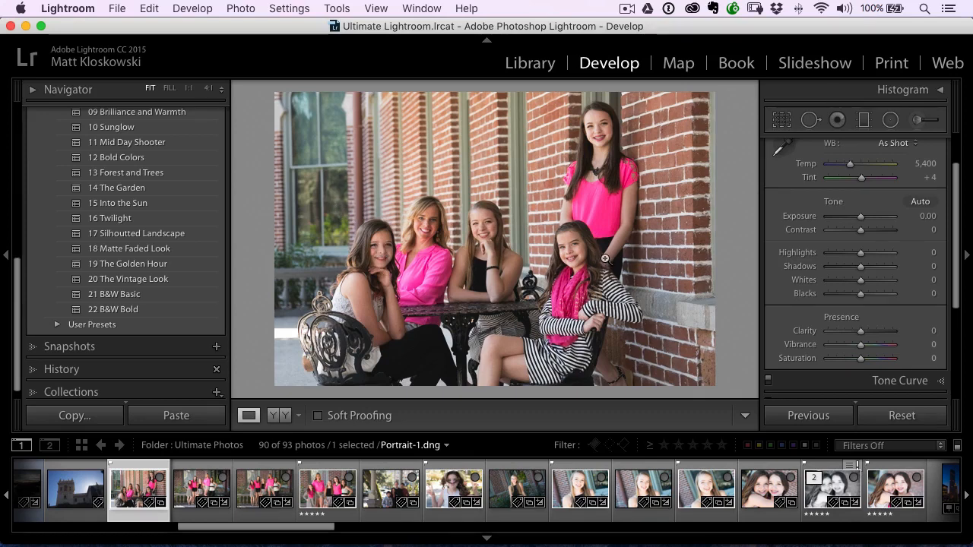
{"action": "scroll", "coordinate": [955, 278], "scroll_direction": "down", "scroll_amount": 4}
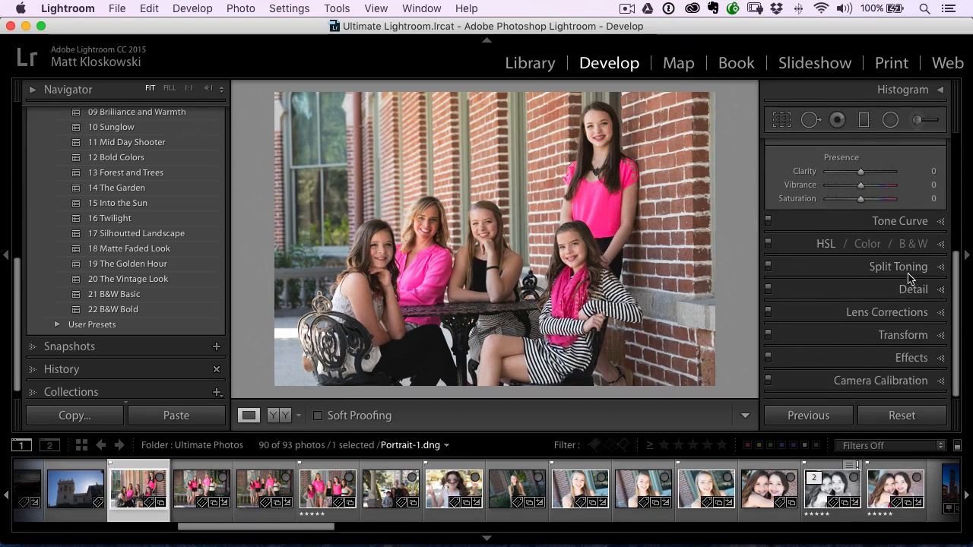
{"action": "left_click", "coordinate": [911, 248]}
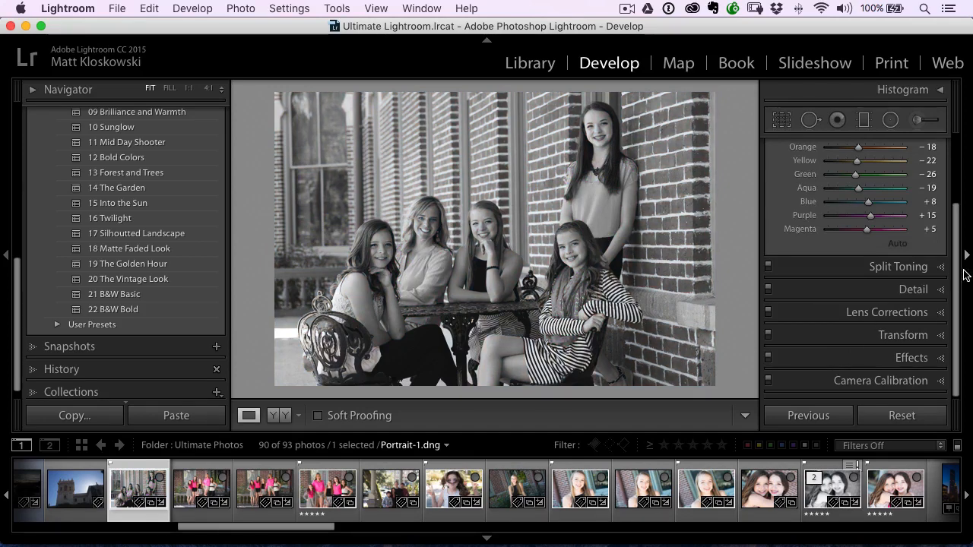
{"action": "scroll", "coordinate": [963, 259], "scroll_direction": "up", "scroll_amount": 3}
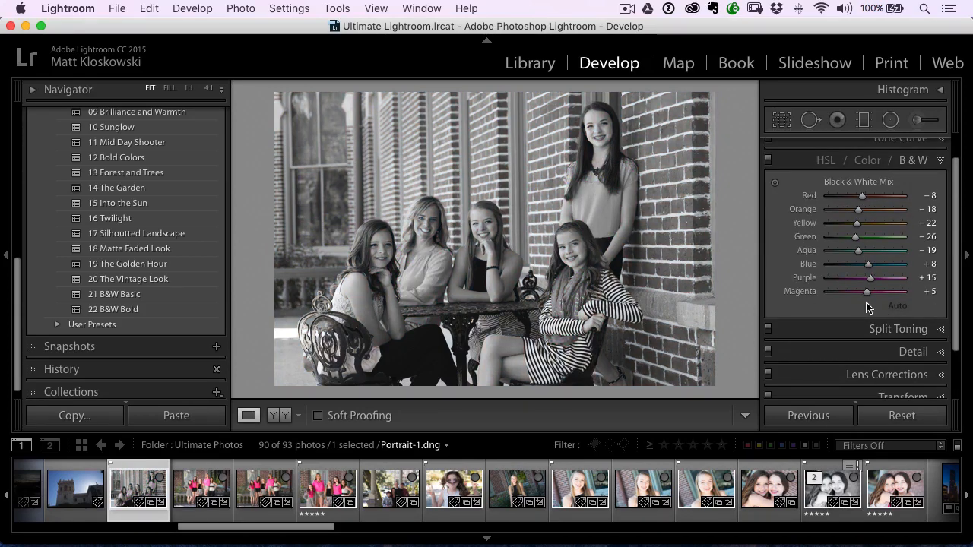
Step: Create a develop preset named Stack 1 (BW) that stores only Treatment (Black & White), Black & White Mix and Process Version
{"action": "left_click_drag", "start_coordinate": [20, 304], "coordinate": [20, 175]}
{"action": "left_click", "coordinate": [216, 113]}
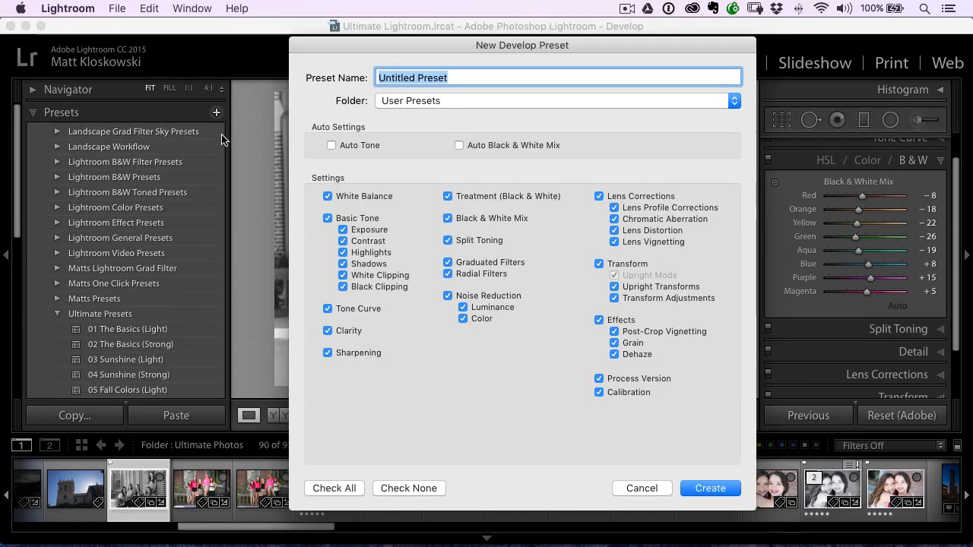
{"action": "type", "text": "Stack 1 ("}
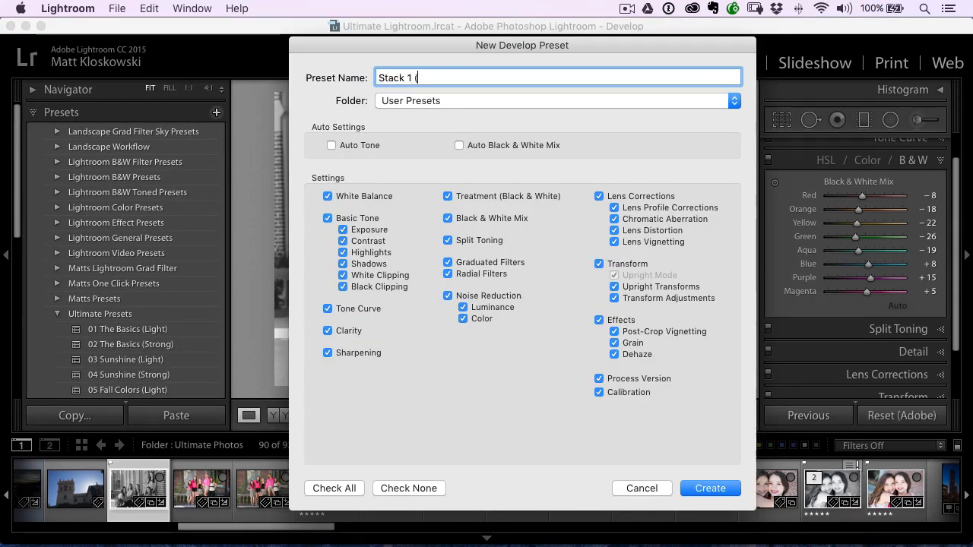
{"action": "type", "text": "BW)"}
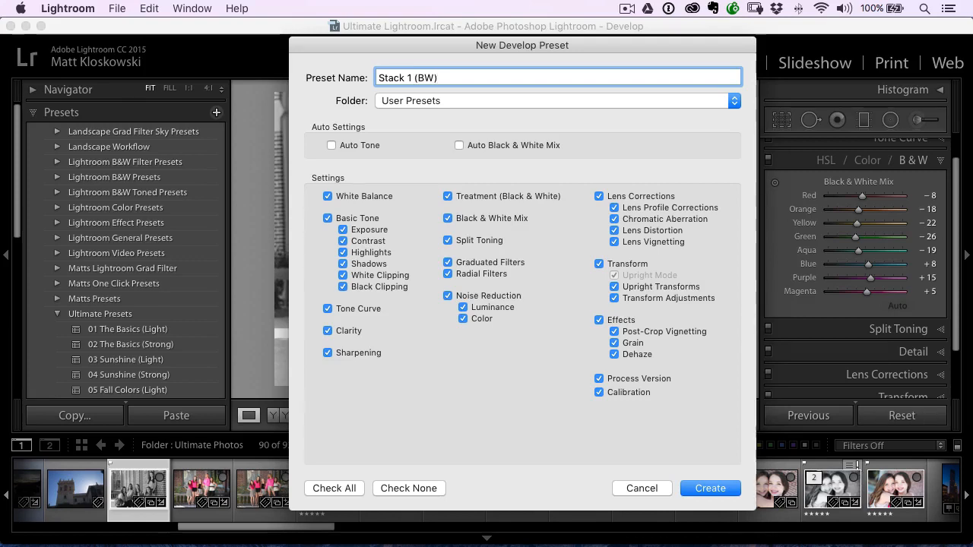
{"action": "left_click", "coordinate": [405, 489]}
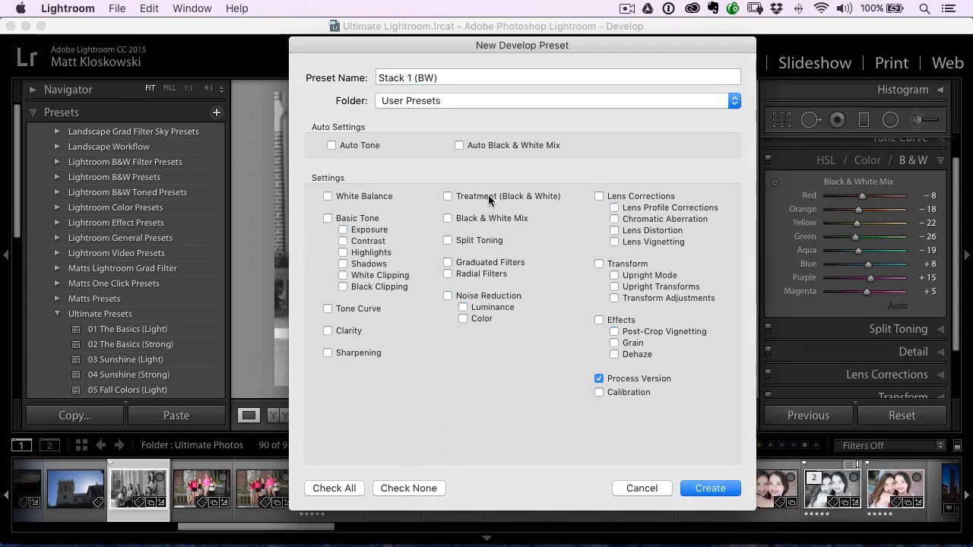
{"action": "left_click", "coordinate": [472, 220]}
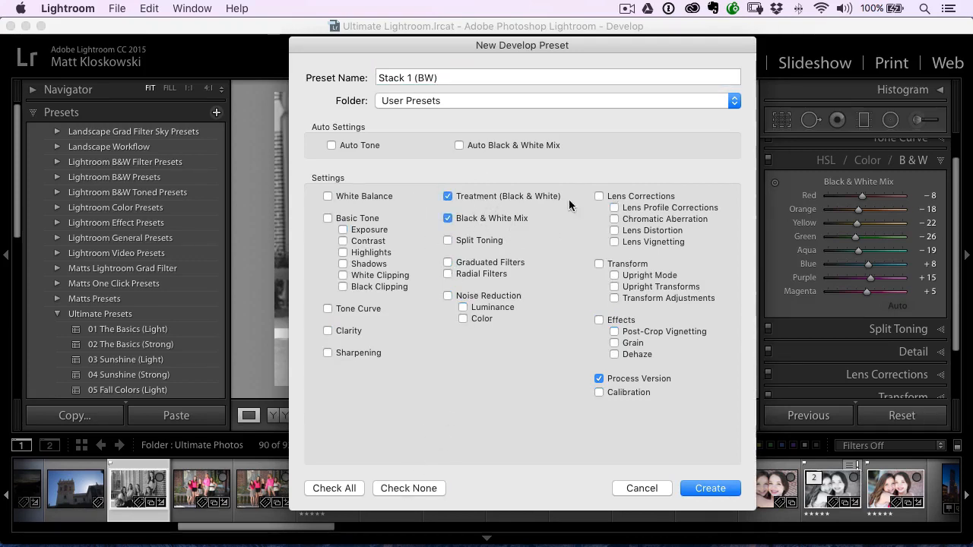
{"action": "left_click", "coordinate": [705, 488]}
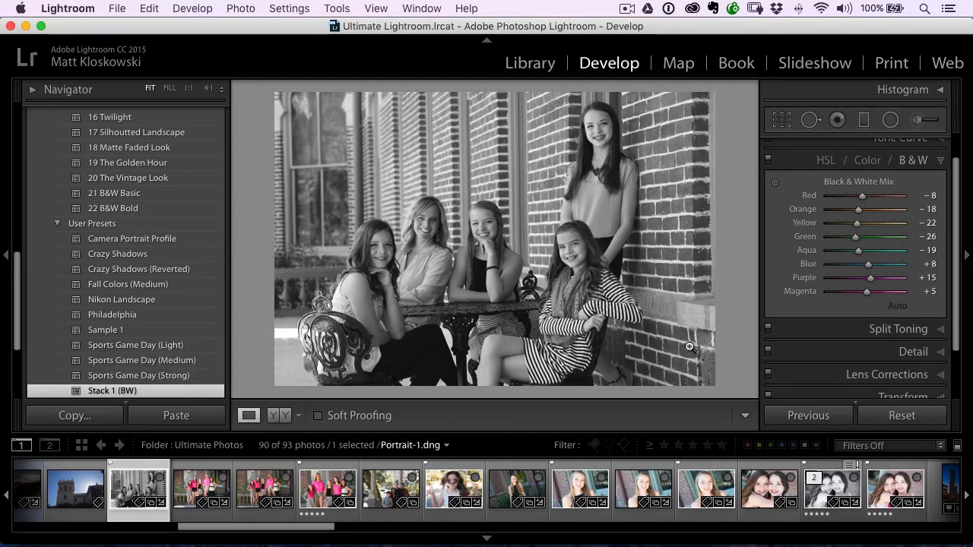
Step: Give Portrait-1.dng a post-crop vignette with Amount -25, Midpoint 14 and Feather 100
{"action": "left_click_drag", "start_coordinate": [954, 341], "coordinate": [948, 397]}
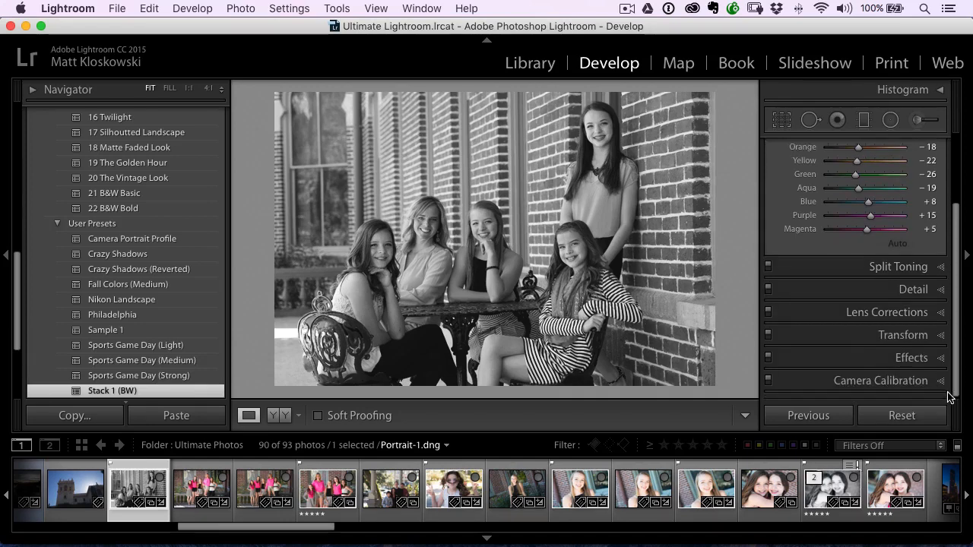
{"action": "left_click", "coordinate": [912, 357]}
{"action": "left_click_drag", "start_coordinate": [861, 260], "coordinate": [893, 302]}
{"action": "left_click_drag", "start_coordinate": [854, 262], "coordinate": [850, 262]}
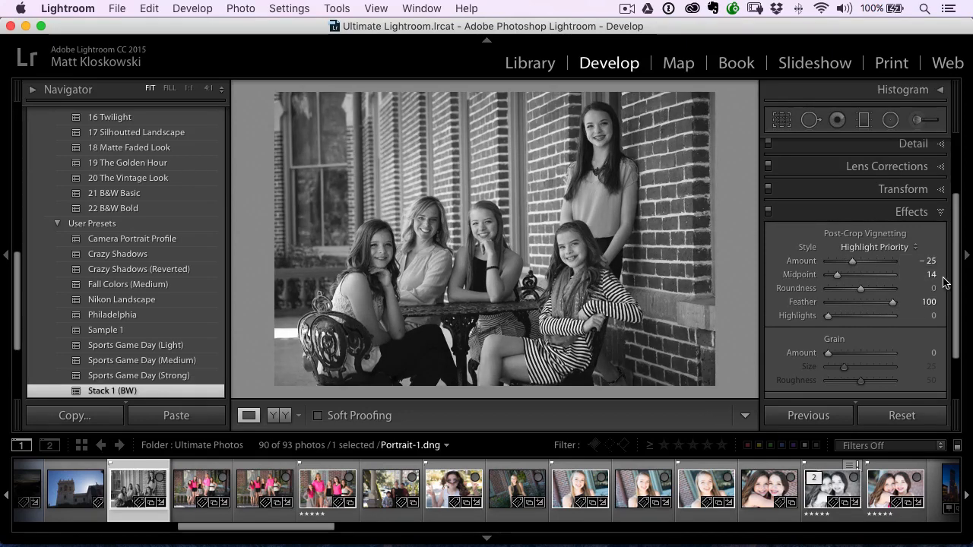
Step: Set the Clarity of Portrait-1.dng to +32
{"action": "left_click_drag", "start_coordinate": [958, 286], "coordinate": [960, 170]}
{"action": "left_click", "coordinate": [915, 144]}
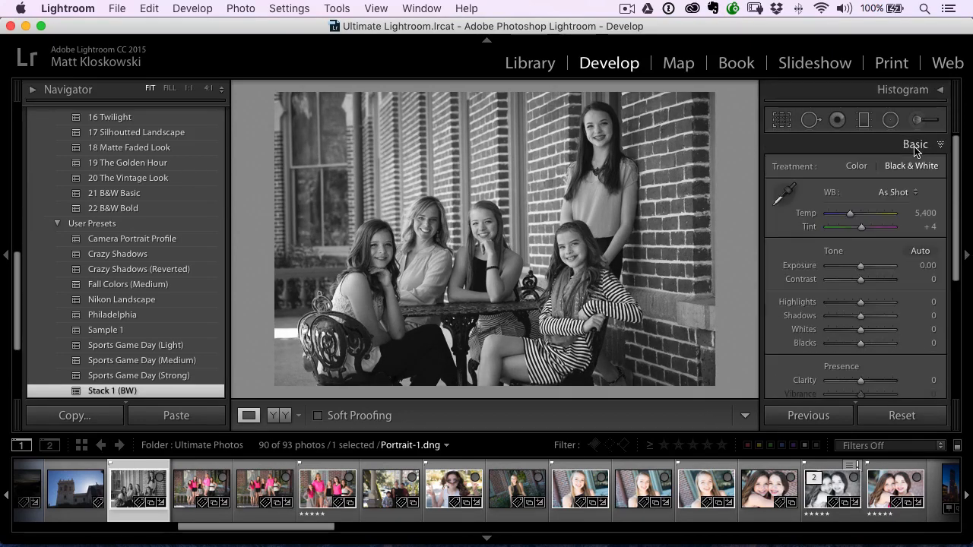
{"action": "scroll", "coordinate": [892, 311], "scroll_direction": "down", "scroll_amount": 3}
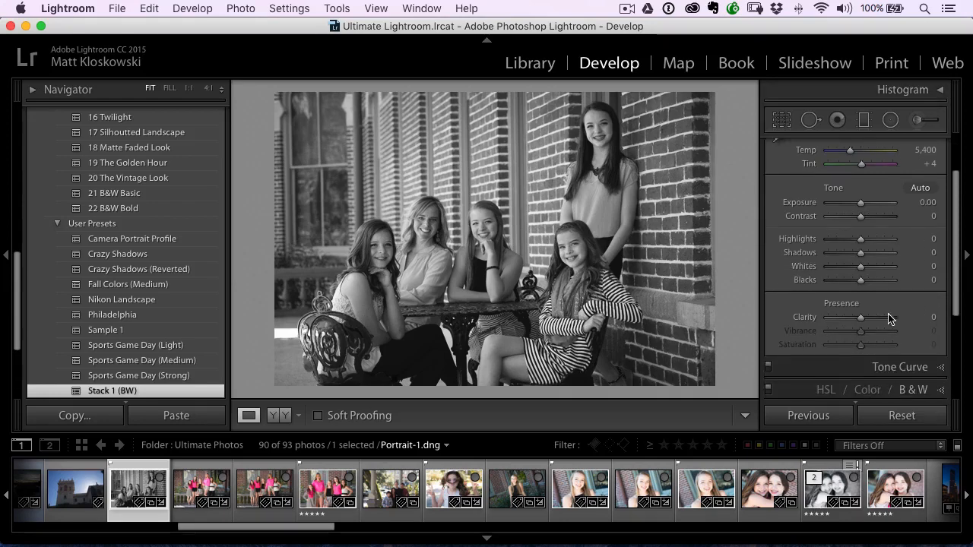
{"action": "left_click_drag", "start_coordinate": [860, 317], "coordinate": [872, 322]}
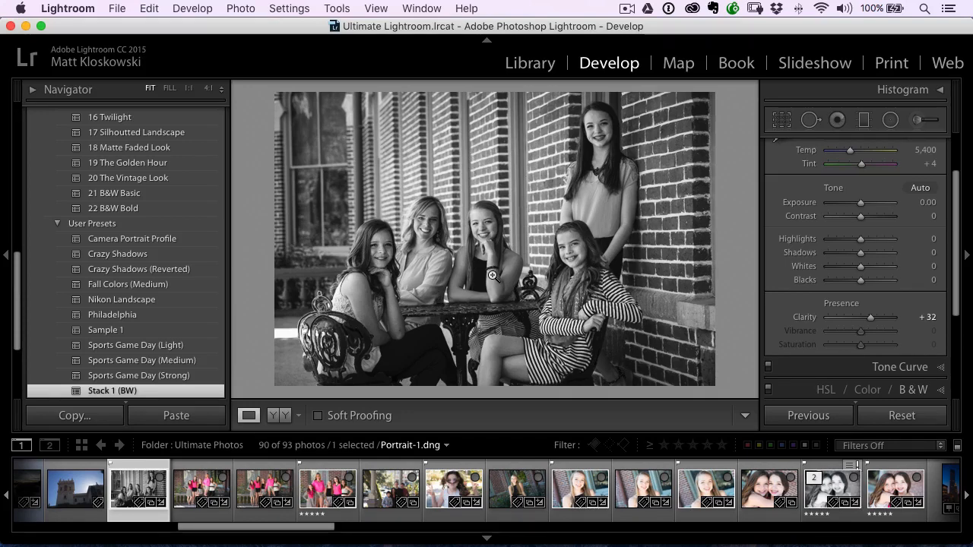
Step: Create a develop preset named Stack 2 (Vignette Clarity) that stores only Clarity, Post-Crop Vignetting and Process Version
{"action": "left_click_drag", "start_coordinate": [16, 272], "coordinate": [17, 128]}
{"action": "left_click", "coordinate": [217, 112]}
{"action": "type", "text": "St"}
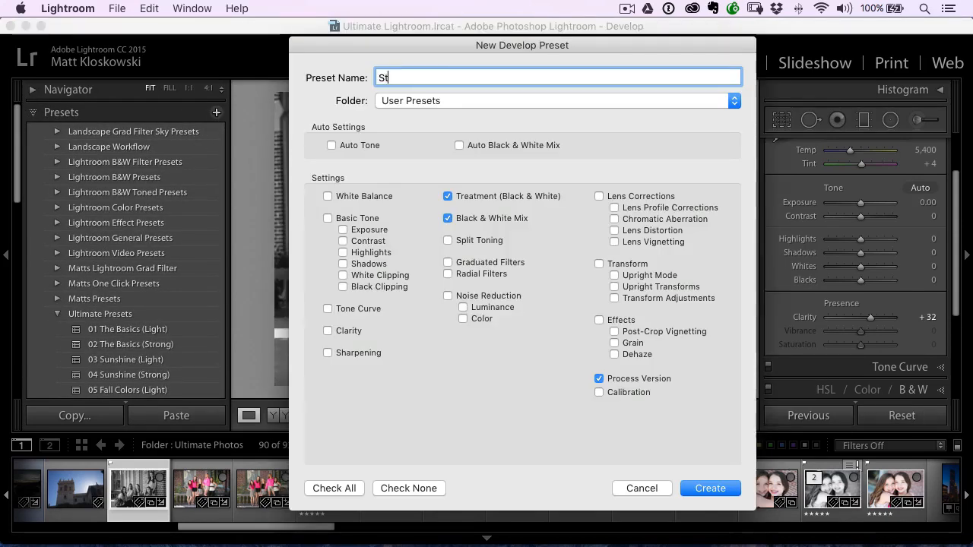
{"action": "type", "text": "ack 2 ("}
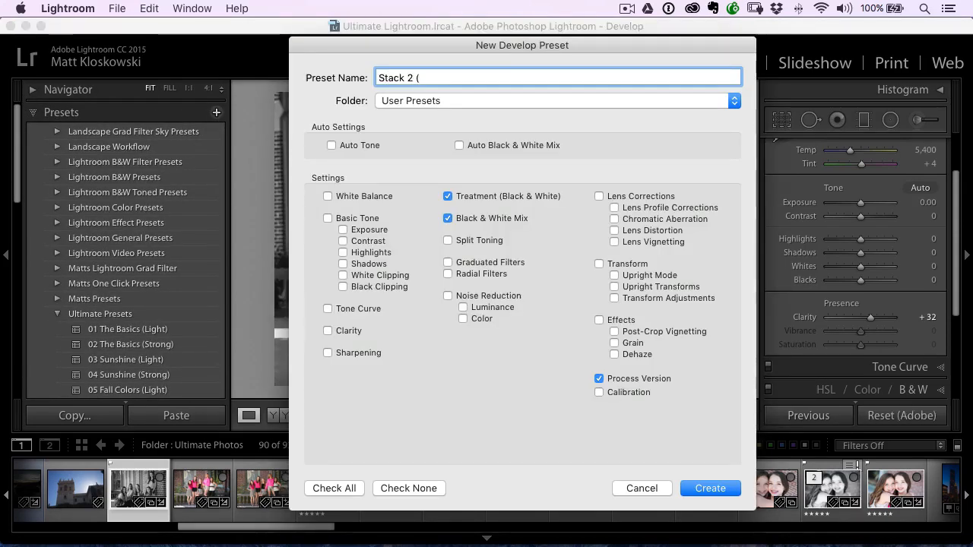
{"action": "type", "text": "Vignette "}
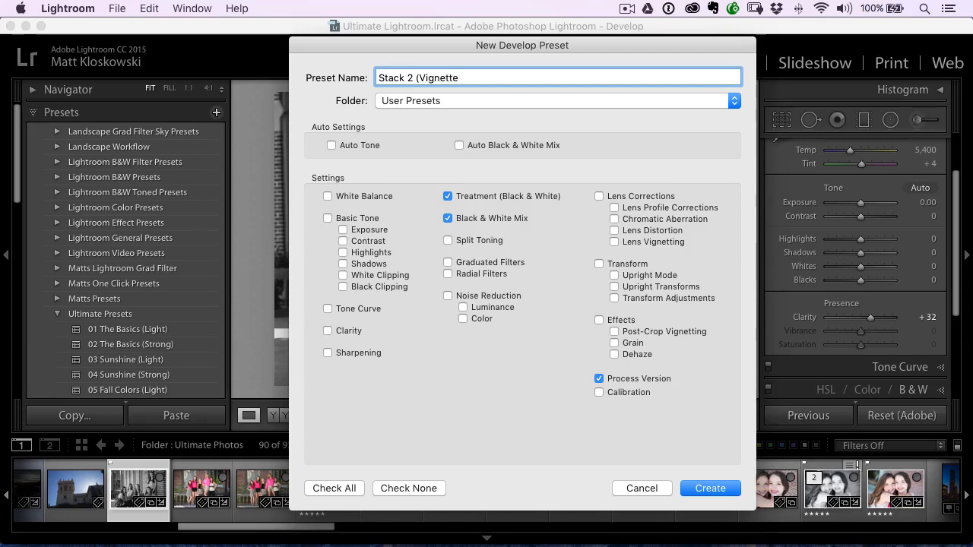
{"action": "type", "text": "Clarity)"}
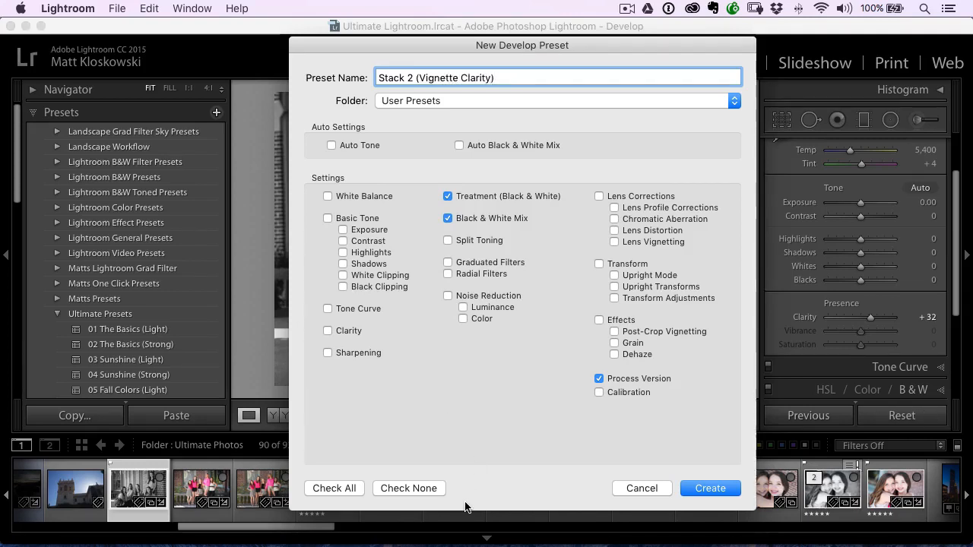
{"action": "left_click", "coordinate": [431, 488]}
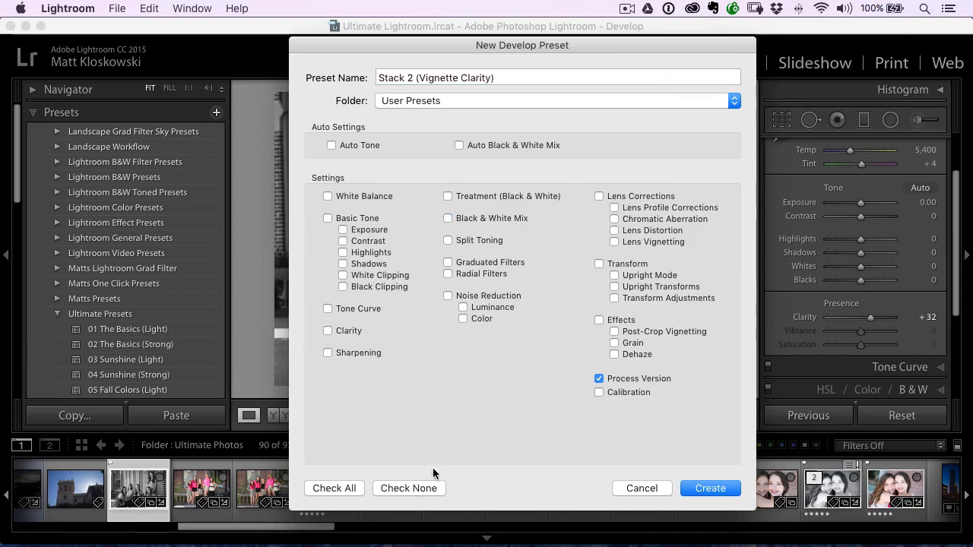
{"action": "left_click", "coordinate": [348, 331]}
{"action": "left_click", "coordinate": [710, 487]}
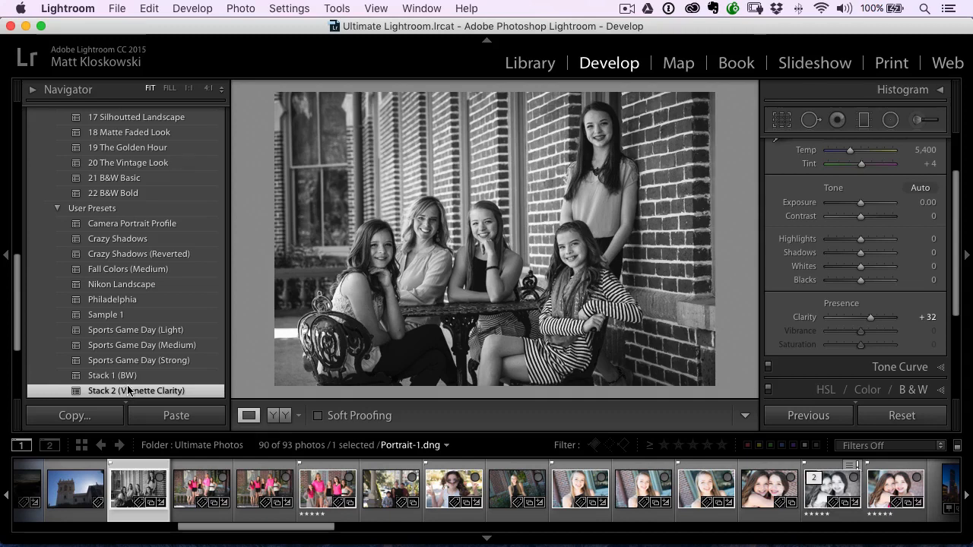
Step: Set all eight colors of the Black & White Mix, from Red to Magenta, to +100 on Portrait-1.dng
{"action": "left_click_drag", "start_coordinate": [956, 293], "coordinate": [963, 377]}
{"action": "left_click", "coordinate": [911, 242]}
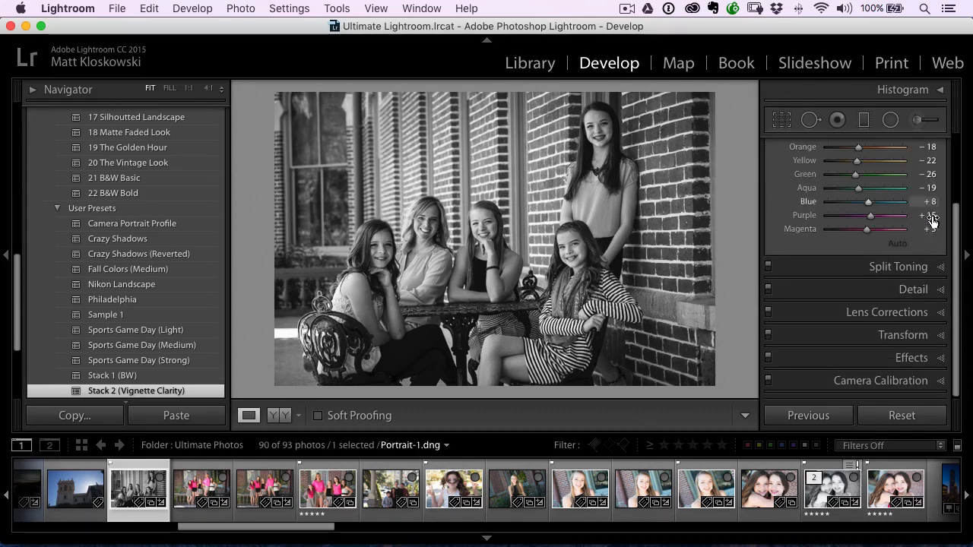
{"action": "scroll", "coordinate": [950, 214], "scroll_direction": "up", "scroll_amount": 3}
{"action": "left_click_drag", "start_coordinate": [869, 196], "coordinate": [903, 195]}
{"action": "left_click", "coordinate": [902, 209]}
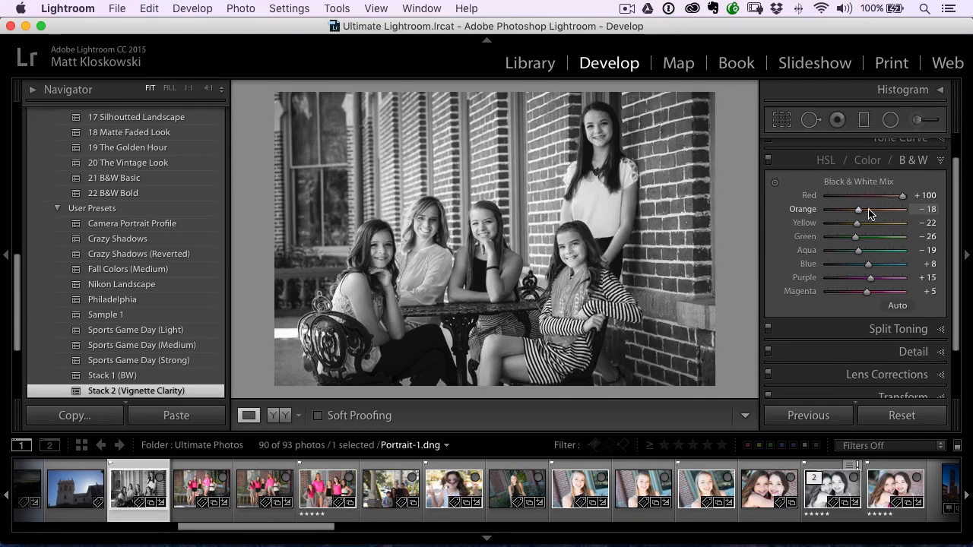
{"action": "left_click", "coordinate": [902, 222]}
{"action": "left_click", "coordinate": [903, 236]}
{"action": "left_click", "coordinate": [902, 250]}
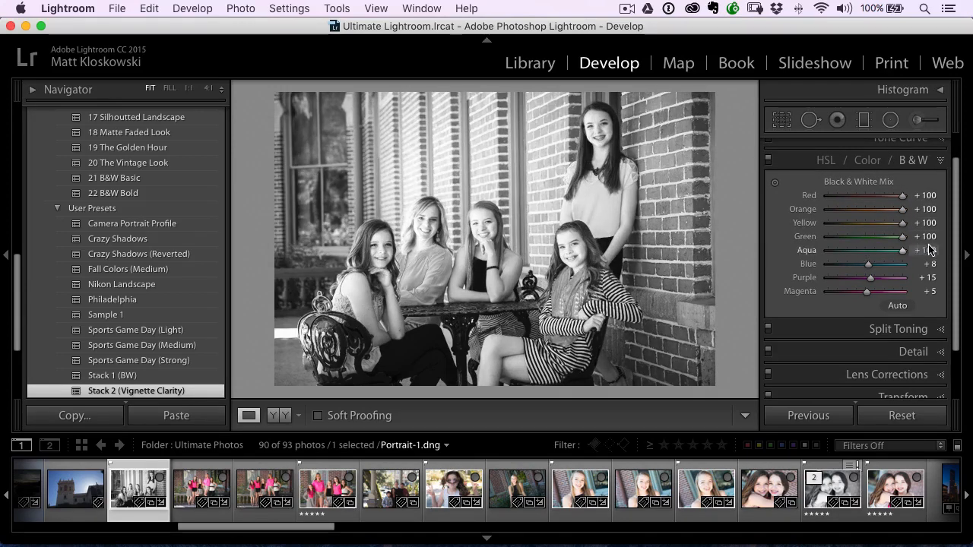
{"action": "left_click", "coordinate": [902, 264]}
{"action": "left_click", "coordinate": [902, 277]}
{"action": "left_click", "coordinate": [902, 291]}
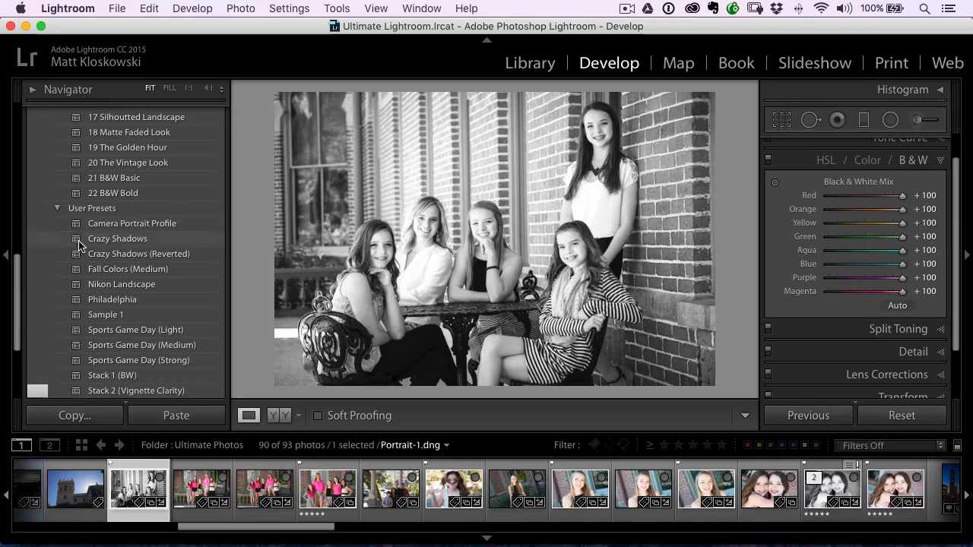
Step: Create a develop preset named Stack 3 (Bw vignette clarity), adding Treatment (Black & White) and Black & White Mix to the Clarity and Post-Crop Vignetting settings
{"action": "left_click_drag", "start_coordinate": [18, 272], "coordinate": [187, 115]}
{"action": "left_click", "coordinate": [216, 112]}
{"action": "type", "text": "Stack 3("}
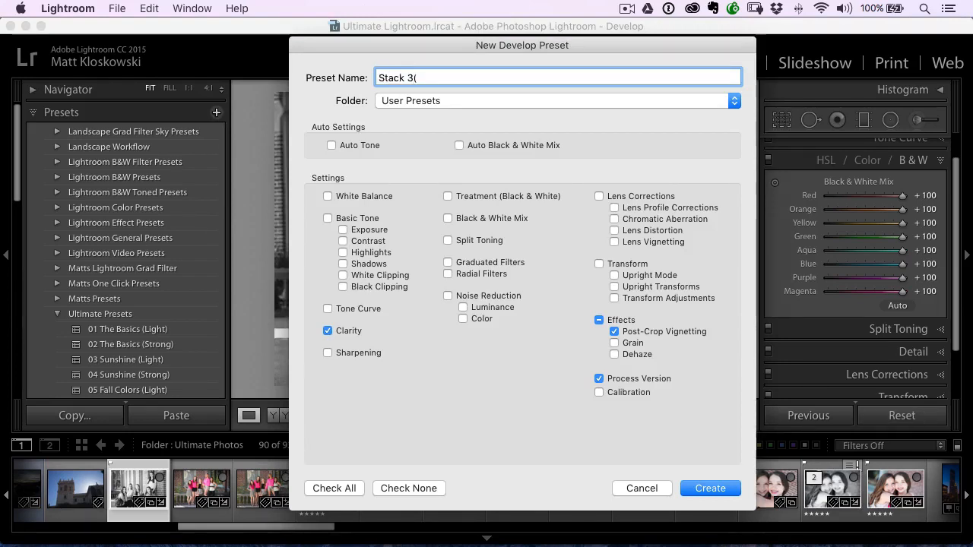
{"action": "key", "text": "BackSpace"}
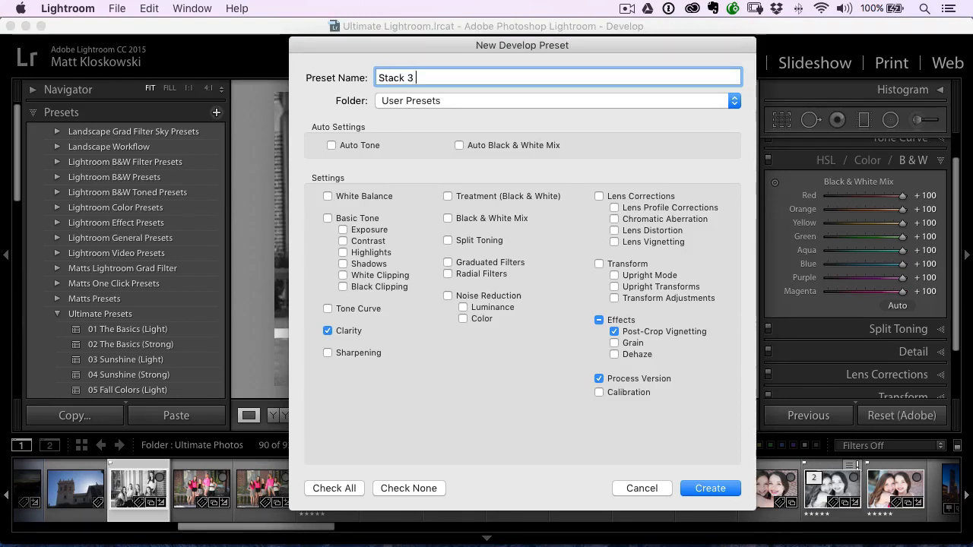
{"action": "type", "text": "(Bw v"}
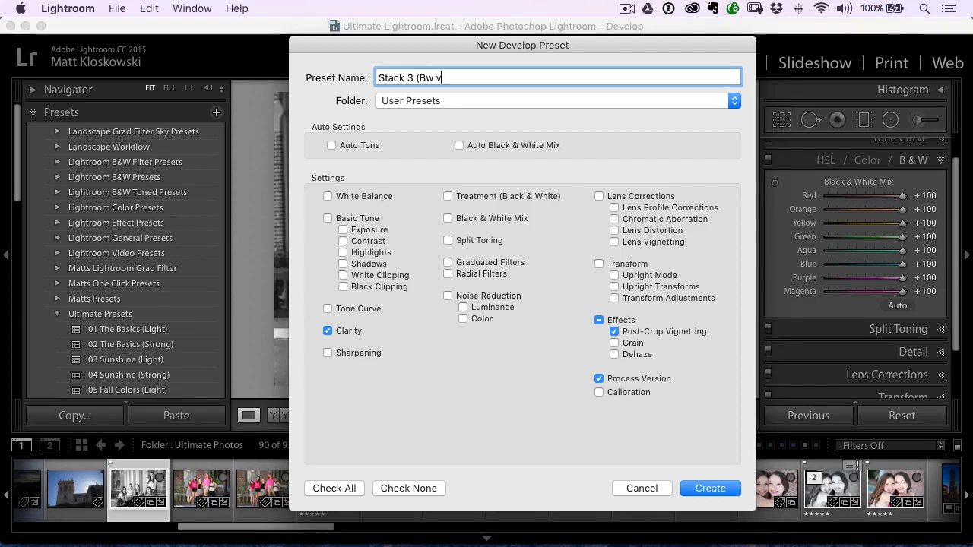
{"action": "type", "text": "ignette c"}
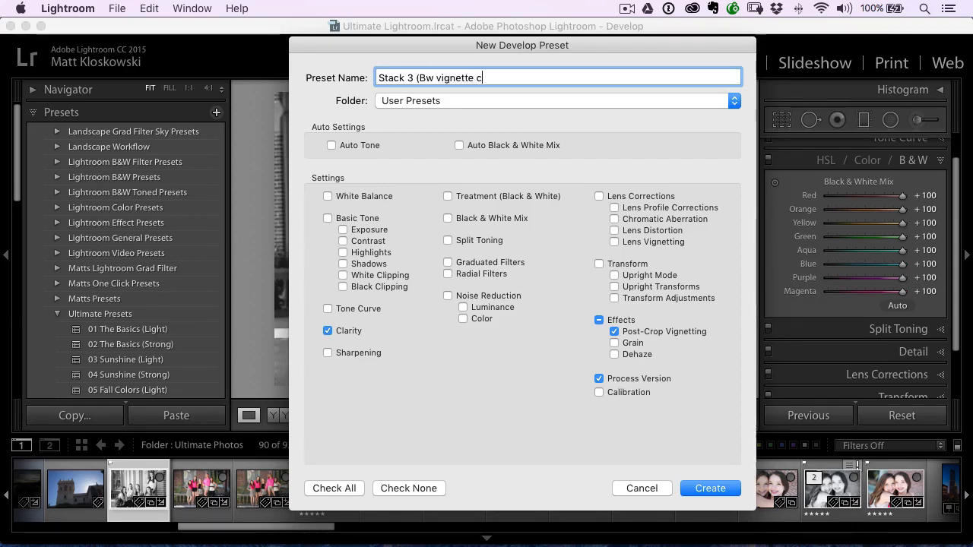
{"action": "type", "text": "larity)"}
{"action": "left_click", "coordinate": [484, 199]}
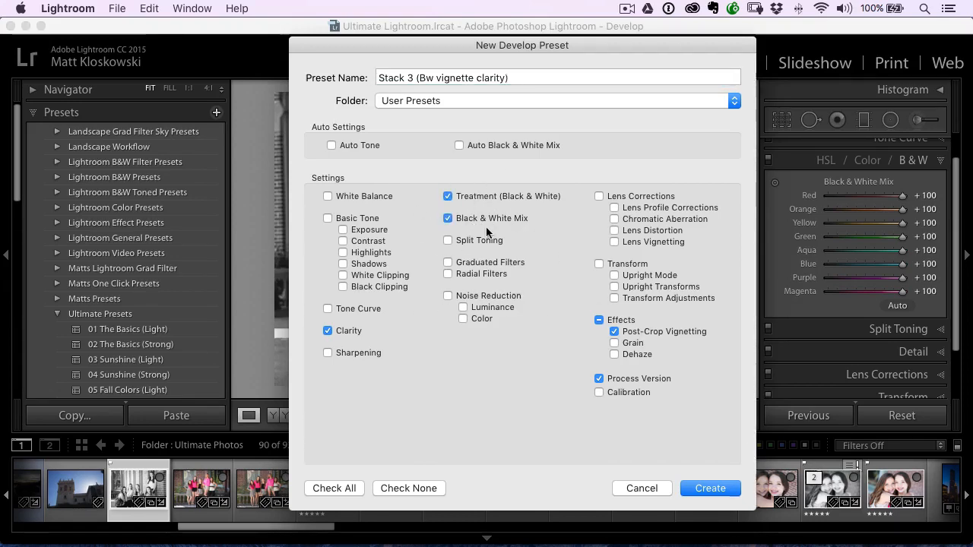
{"action": "left_click", "coordinate": [707, 488]}
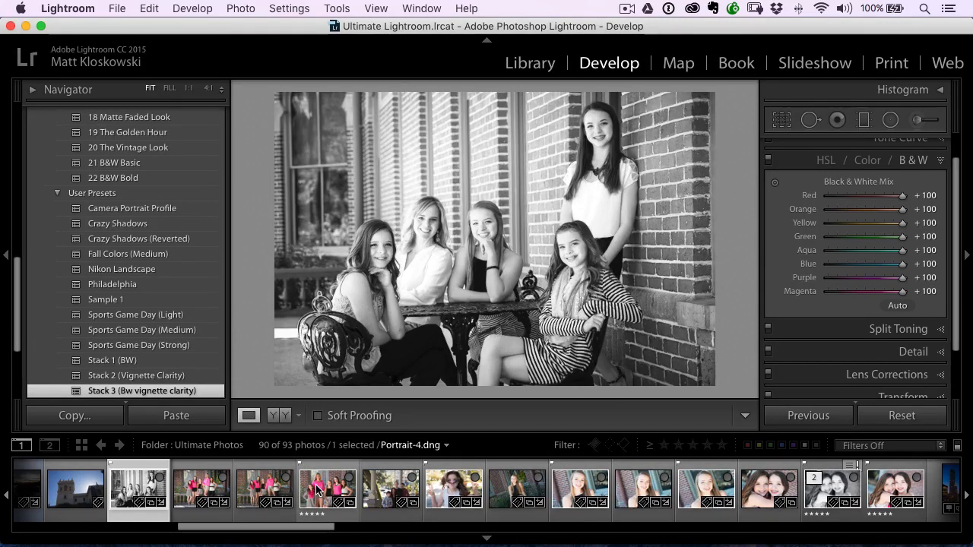
Step: Apply the Stack 1 (BW) and Stack 2 (Vignette Clarity) presets in turn to Portrait-9.dng and show its post-crop vignetting settings
{"action": "left_click", "coordinate": [637, 491]}
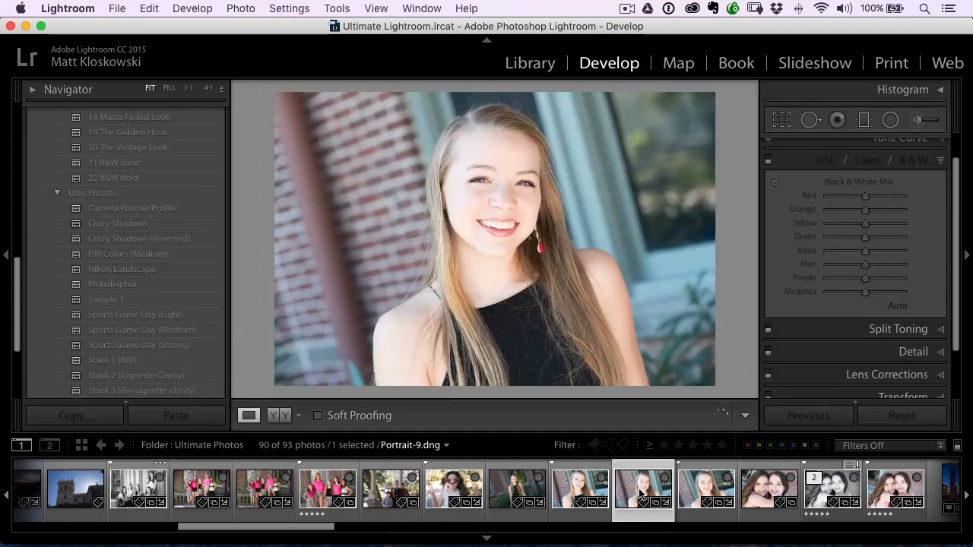
{"action": "scroll", "coordinate": [23, 286], "scroll_direction": "down", "scroll_amount": 5}
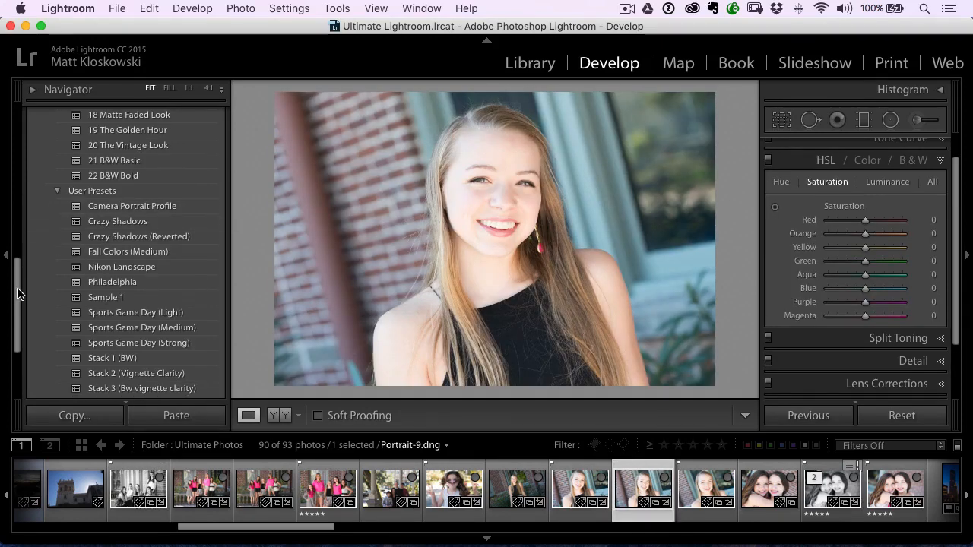
{"action": "left_click", "coordinate": [121, 235]}
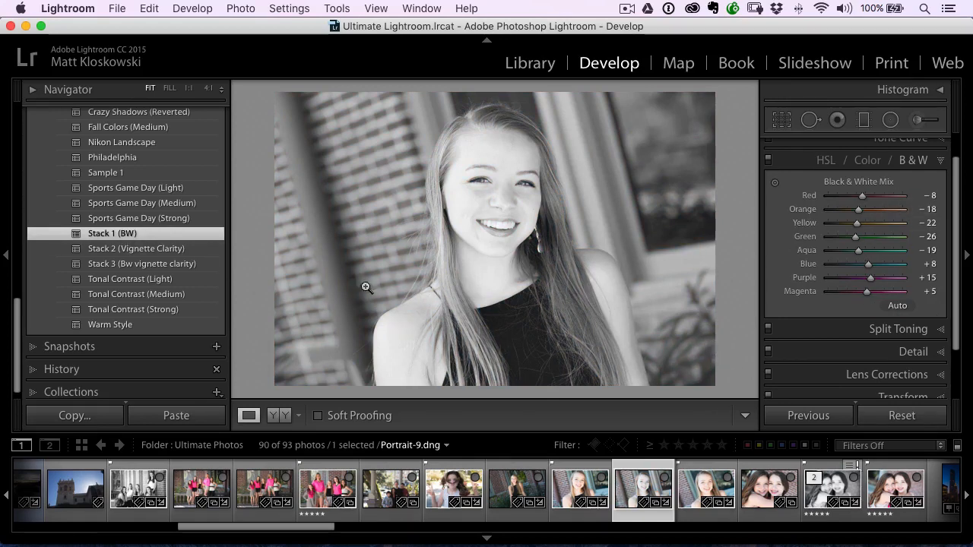
{"action": "left_click", "coordinate": [153, 251]}
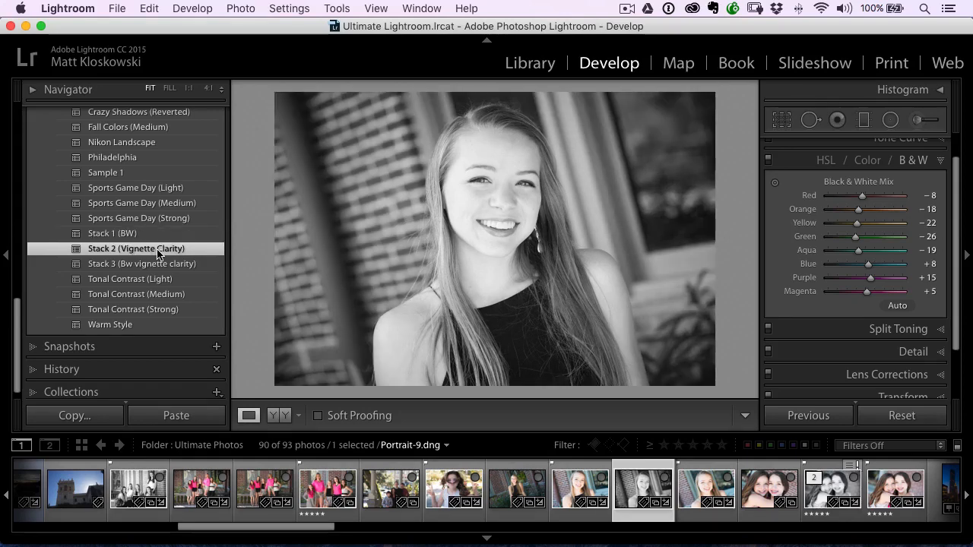
{"action": "scroll", "coordinate": [956, 296], "scroll_direction": "down", "scroll_amount": 3}
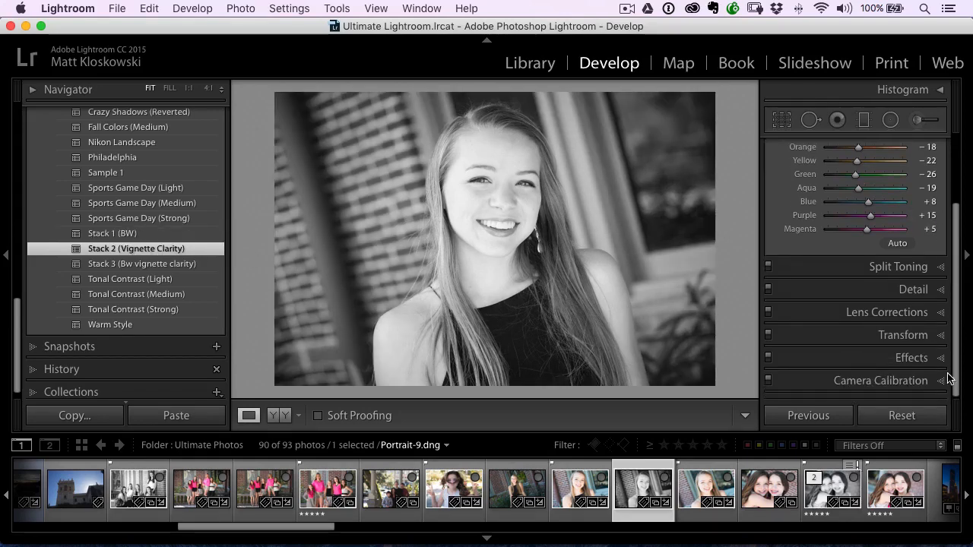
{"action": "left_click", "coordinate": [911, 362]}
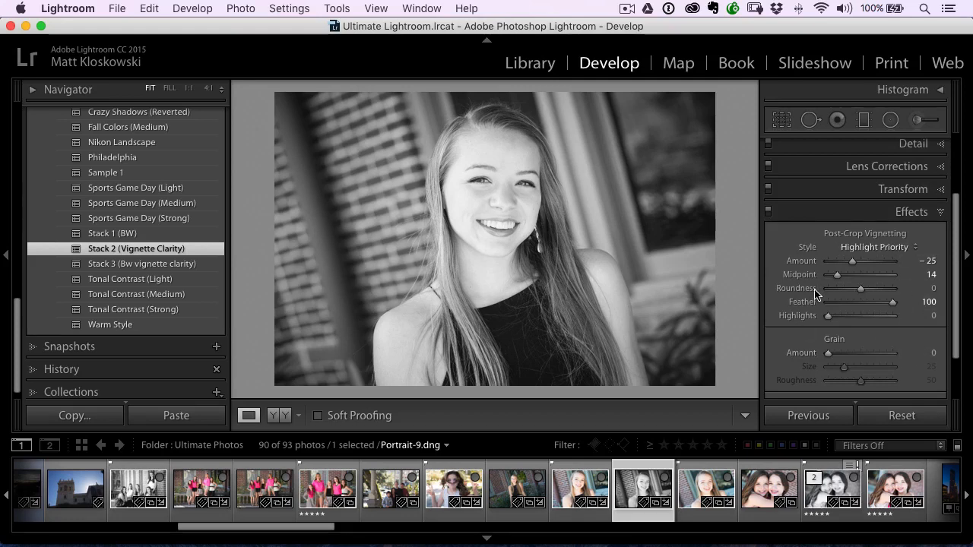
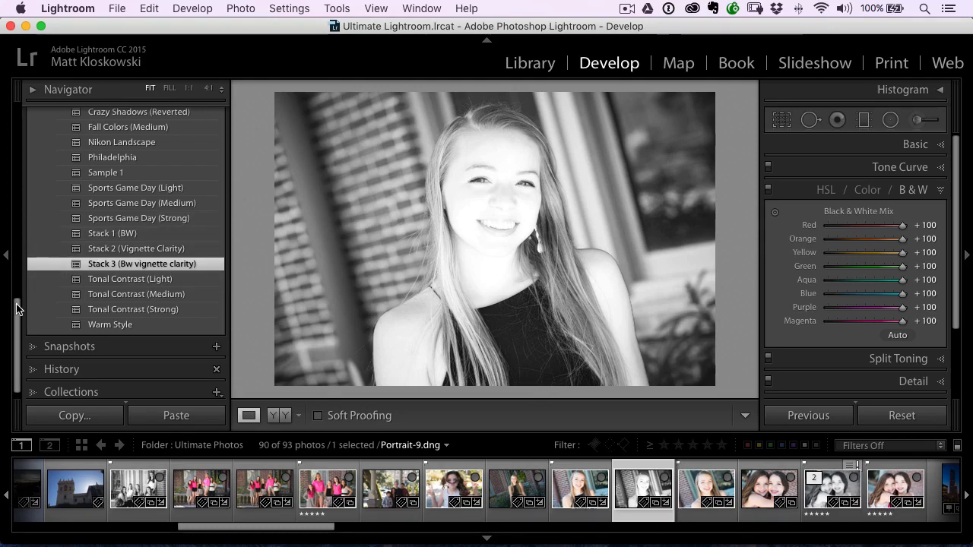
{"action": "left_click_drag", "start_coordinate": [16, 311], "coordinate": [16, 209]}
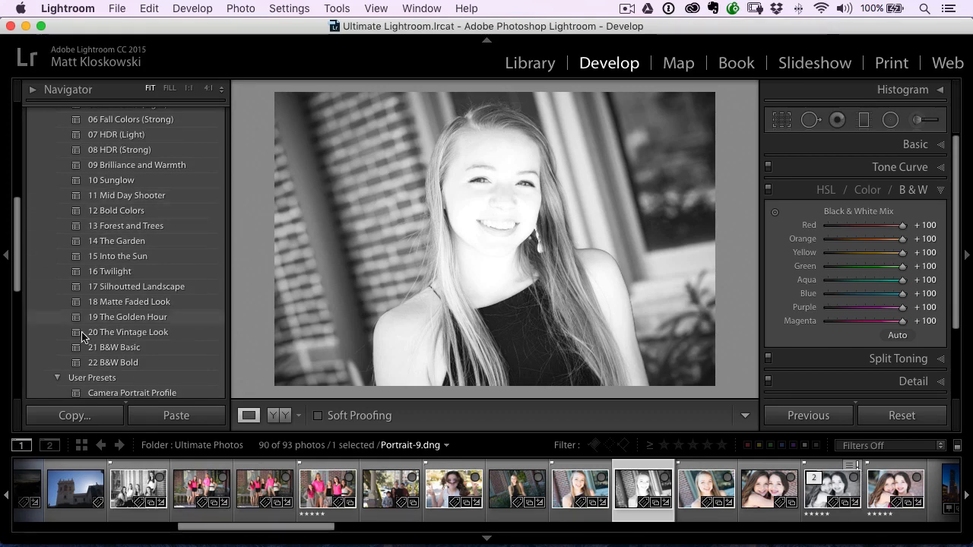
Step: Reveal the 21 B&W Basic preset file in Finder and look through the template files of its Ultimate Presets folder
{"action": "right_click", "coordinate": [108, 348]}
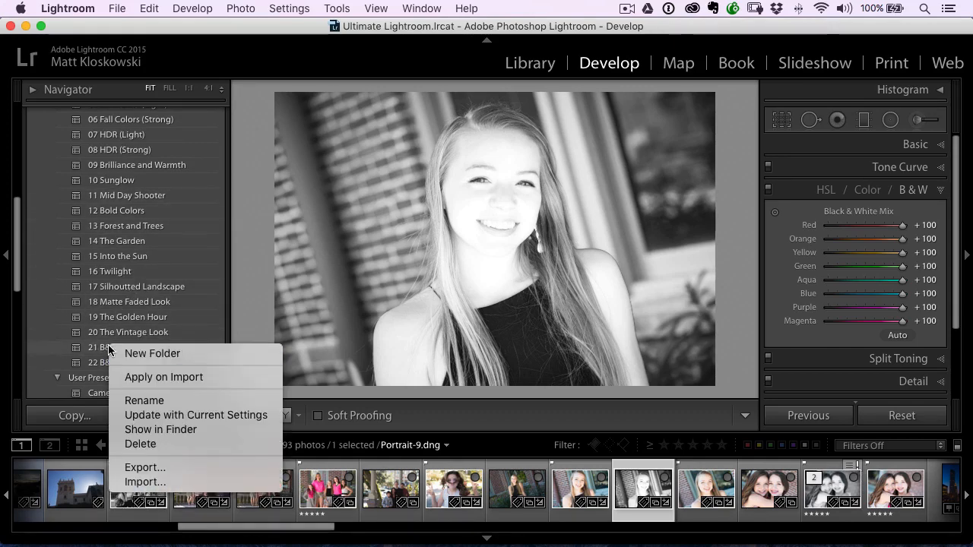
{"action": "left_click", "coordinate": [154, 430]}
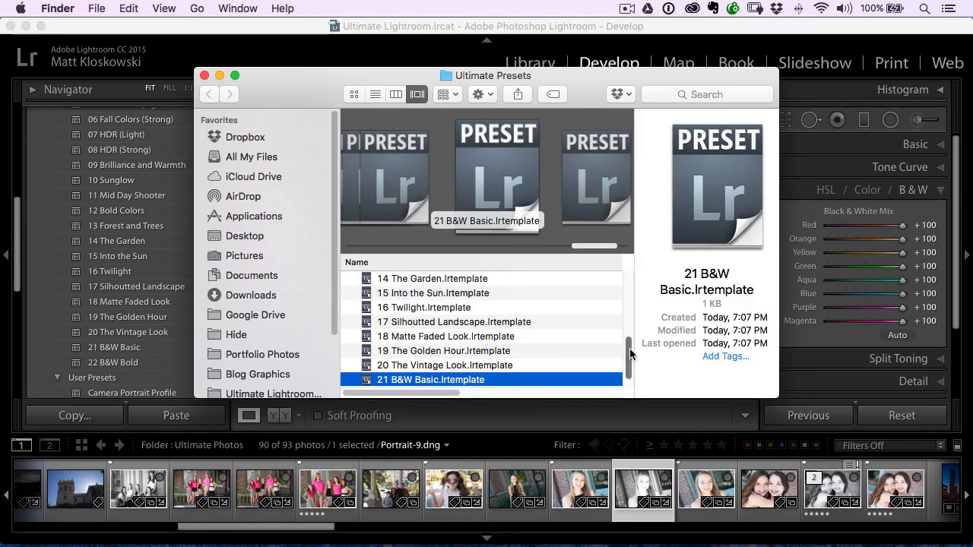
{"action": "scroll", "coordinate": [630, 360], "scroll_direction": "down", "scroll_amount": 1}
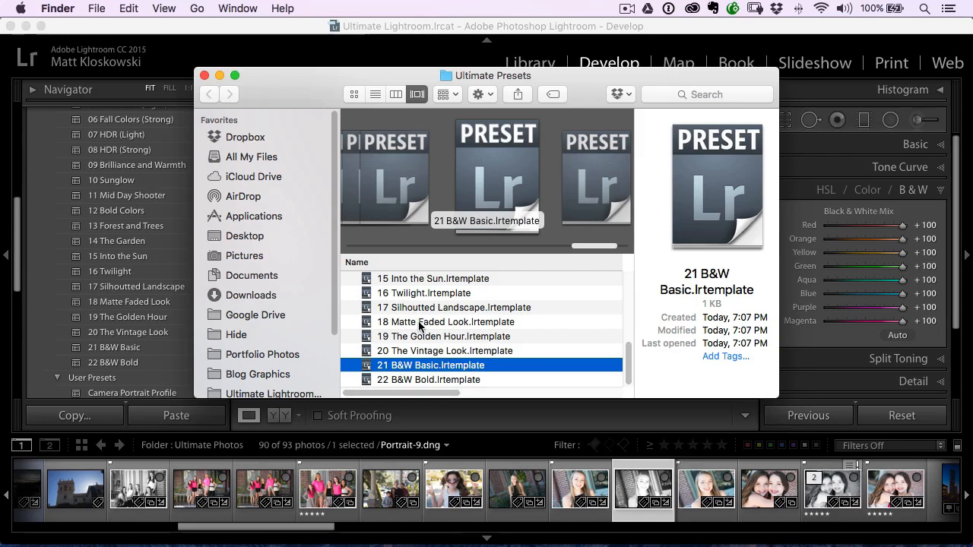
Step: Check the contents of the Ultimate Presets folder on the Desktop, move that folder to the trash, and return to Lightroom
{"action": "left_click", "coordinate": [238, 237]}
{"action": "left_click", "coordinate": [412, 137]}
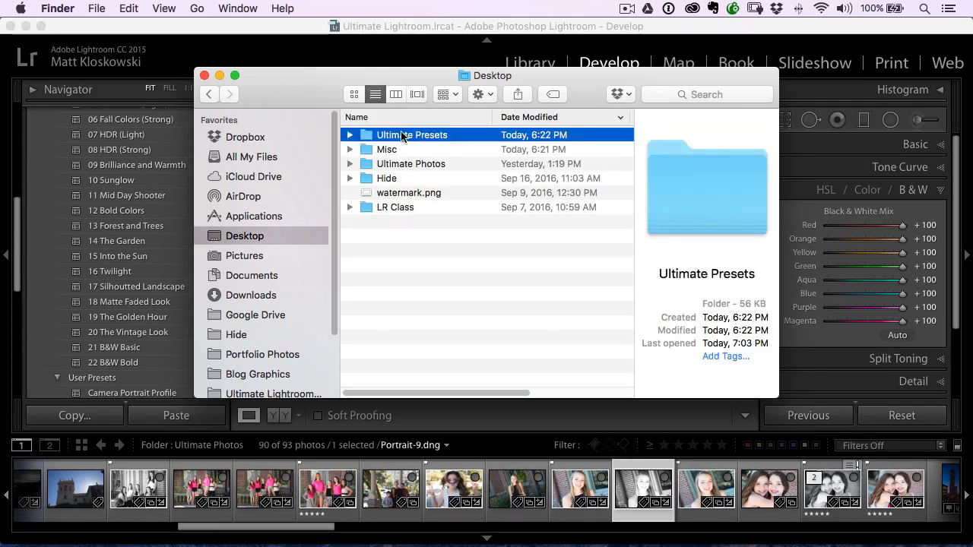
{"action": "left_click", "coordinate": [349, 136]}
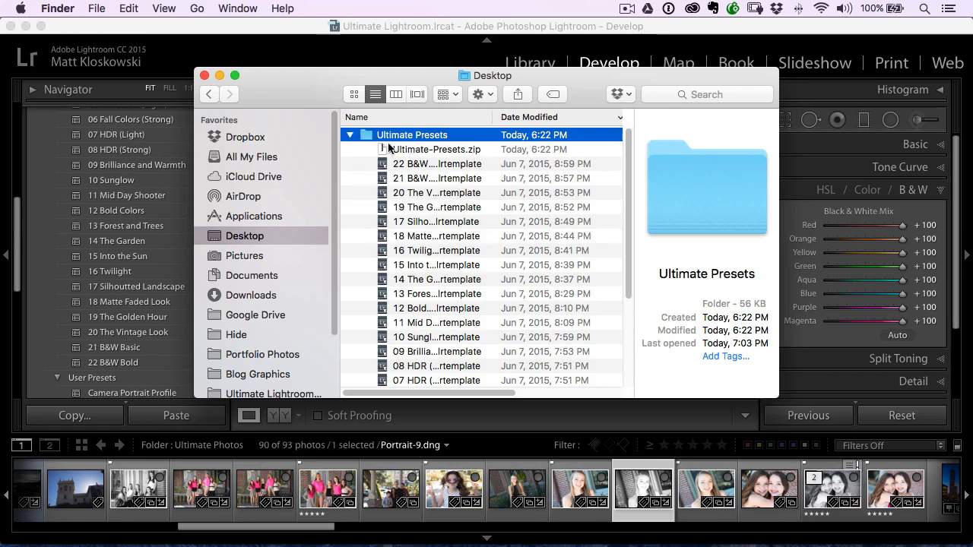
{"action": "left_click", "coordinate": [349, 135]}
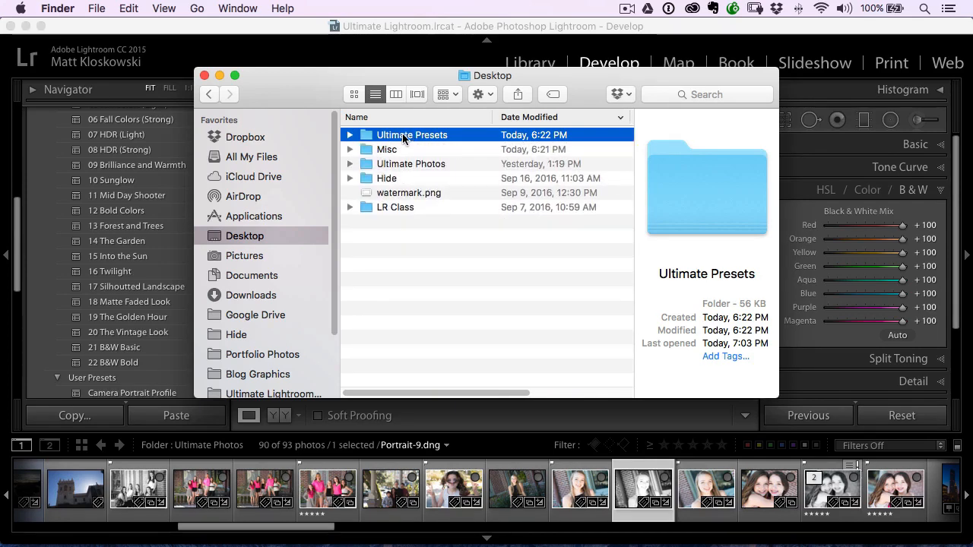
{"action": "key", "text": "super+BackSpace"}
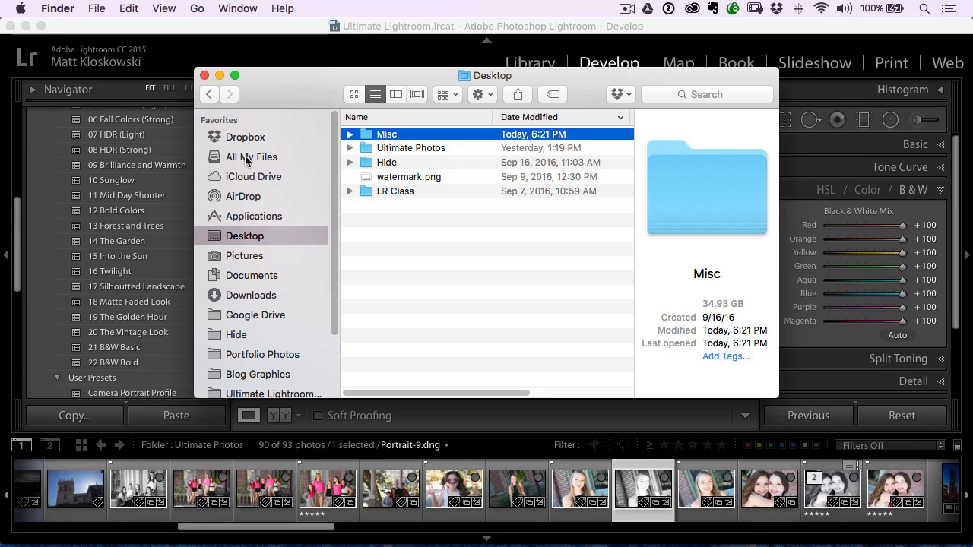
{"action": "left_click_drag", "start_coordinate": [288, 91], "coordinate": [306, 120]}
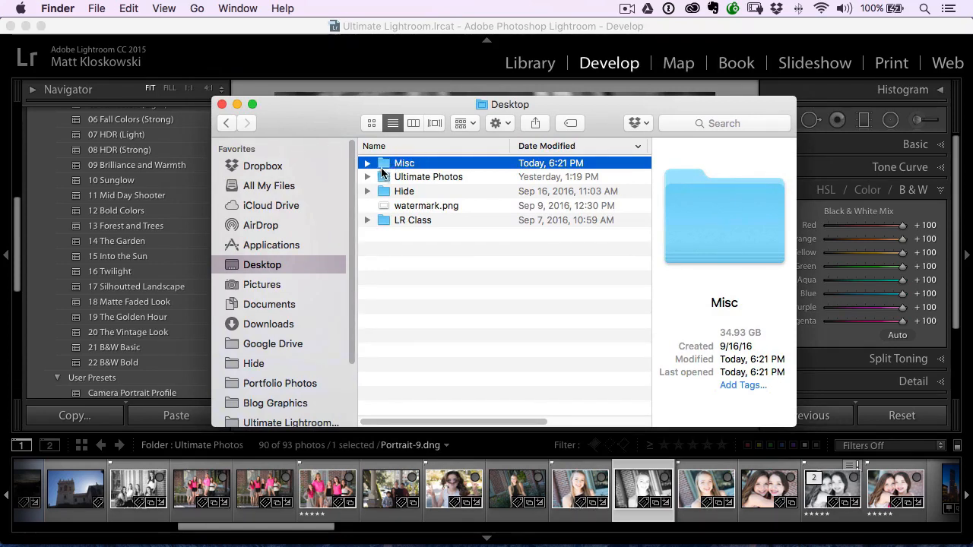
{"action": "left_click", "coordinate": [20, 222]}
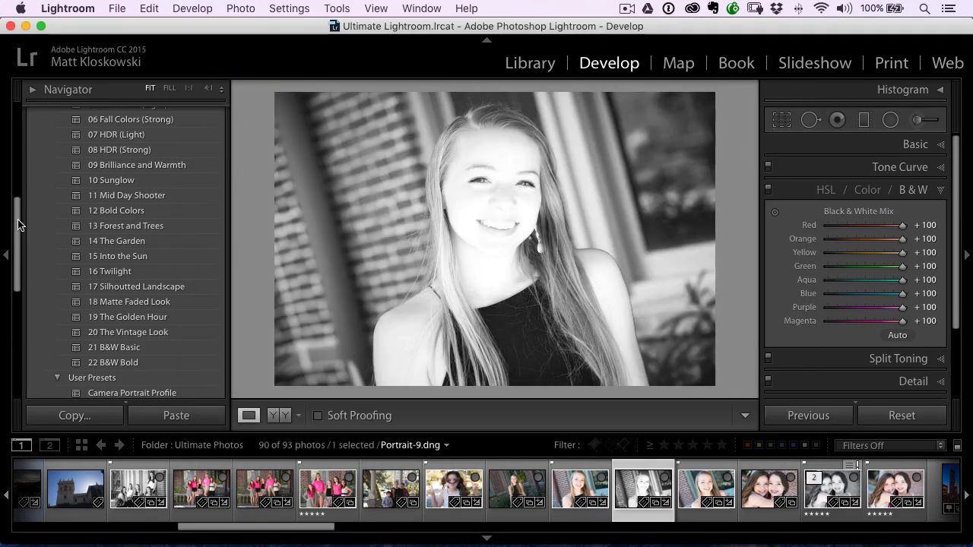
Step: Open the Lightroom presets folder in Finder from the Presets preferences
{"action": "left_click", "coordinate": [67, 8]}
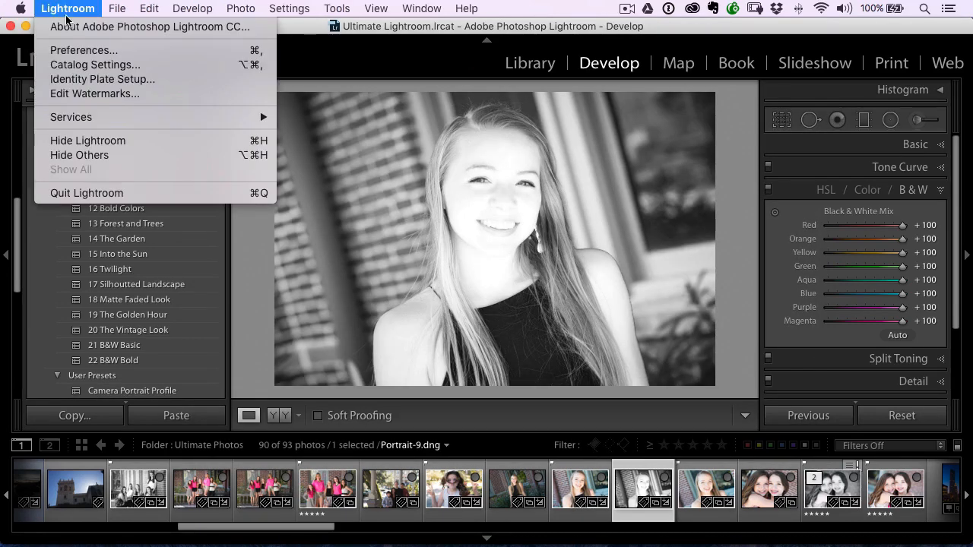
{"action": "left_click", "coordinate": [83, 50]}
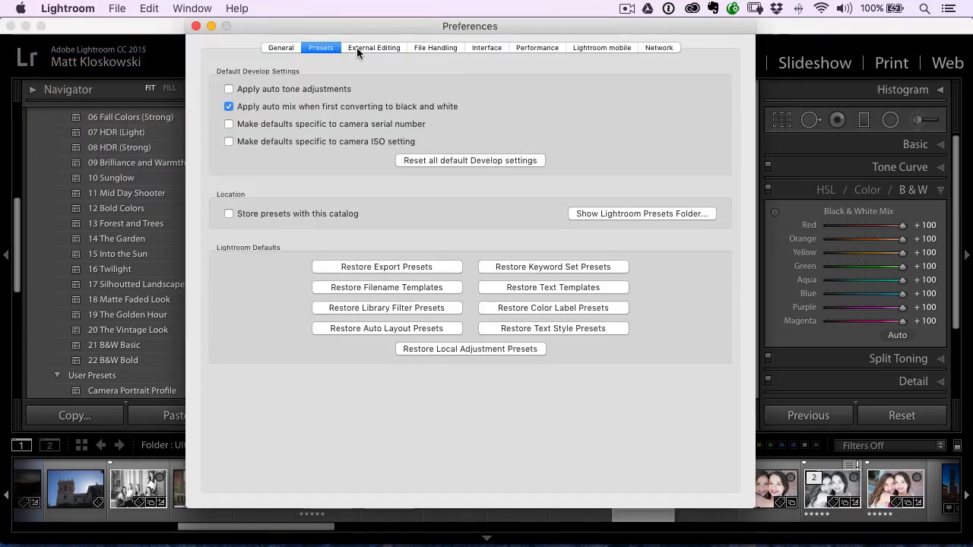
{"action": "left_click", "coordinate": [633, 214]}
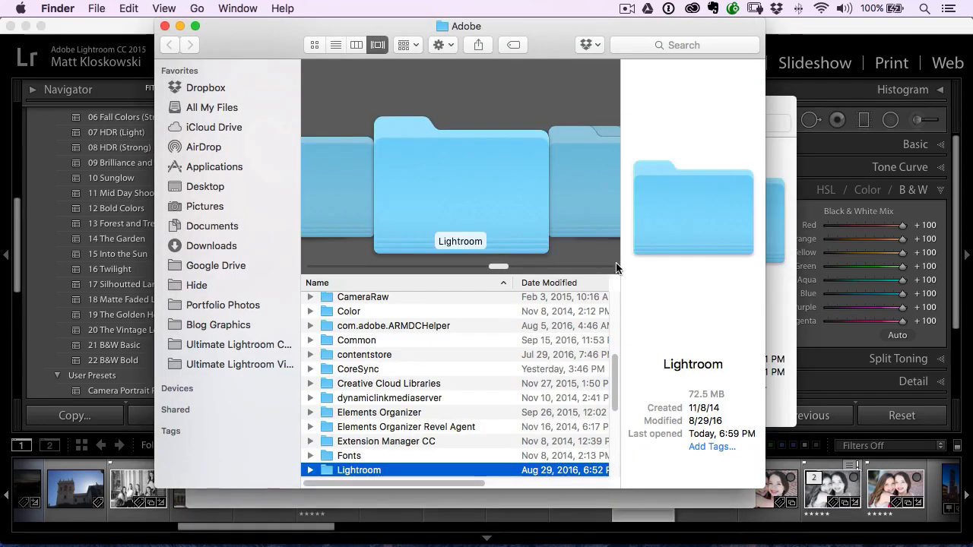
Step: Expand the Lightroom and Develop Presets folders and select the Ultimate Presets folder inside
{"action": "left_click_drag", "start_coordinate": [616, 372], "coordinate": [615, 414]}
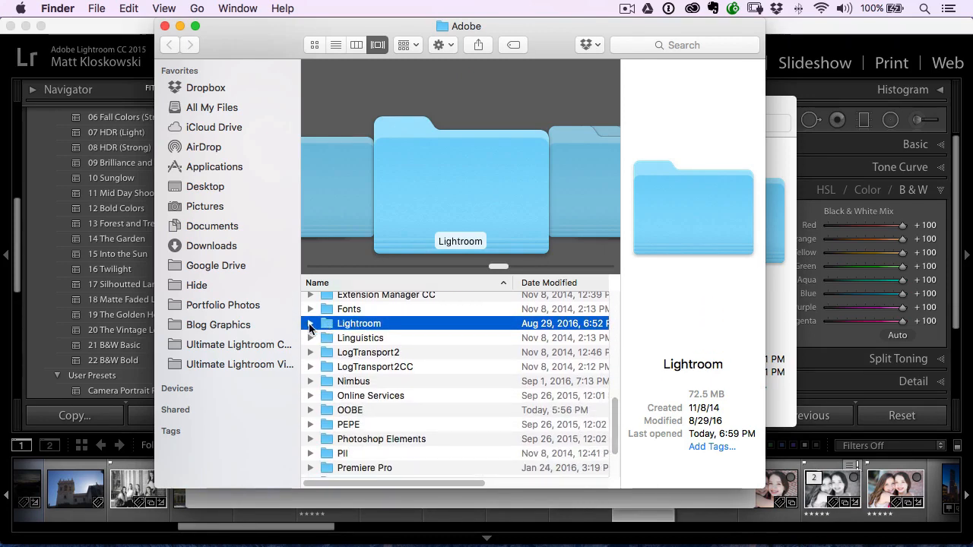
{"action": "left_click", "coordinate": [310, 324]}
{"action": "mouse_move", "coordinate": [614, 365]}
{"action": "left_mouse_down"}
{"action": "mouse_move", "coordinate": [614, 416]}
{"action": "mouse_move", "coordinate": [614, 376]}
{"action": "left_mouse_up"}
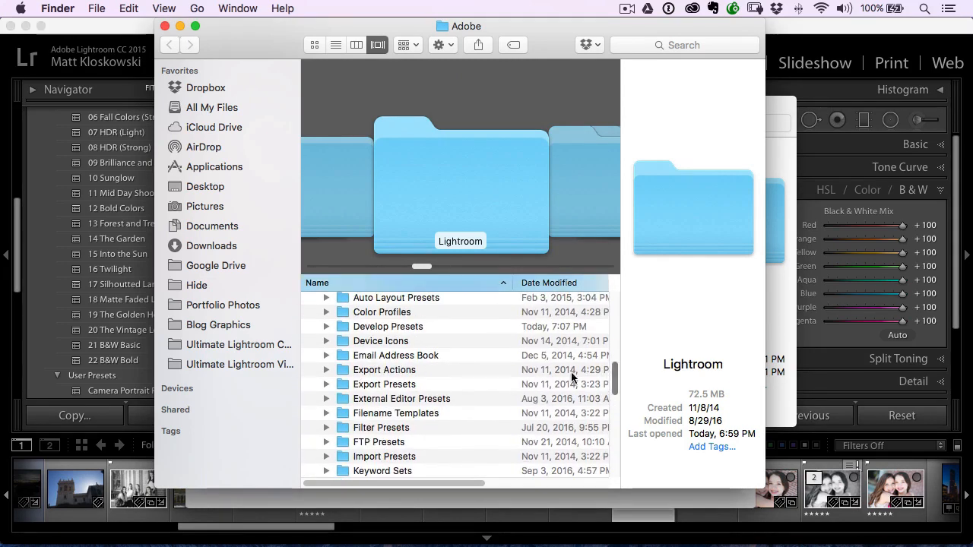
{"action": "left_click", "coordinate": [394, 332]}
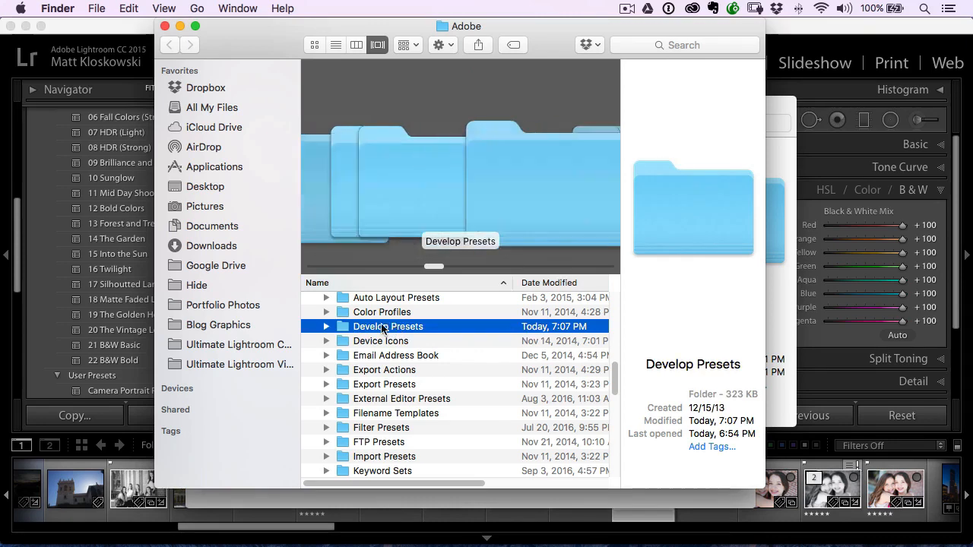
{"action": "left_click", "coordinate": [326, 327]}
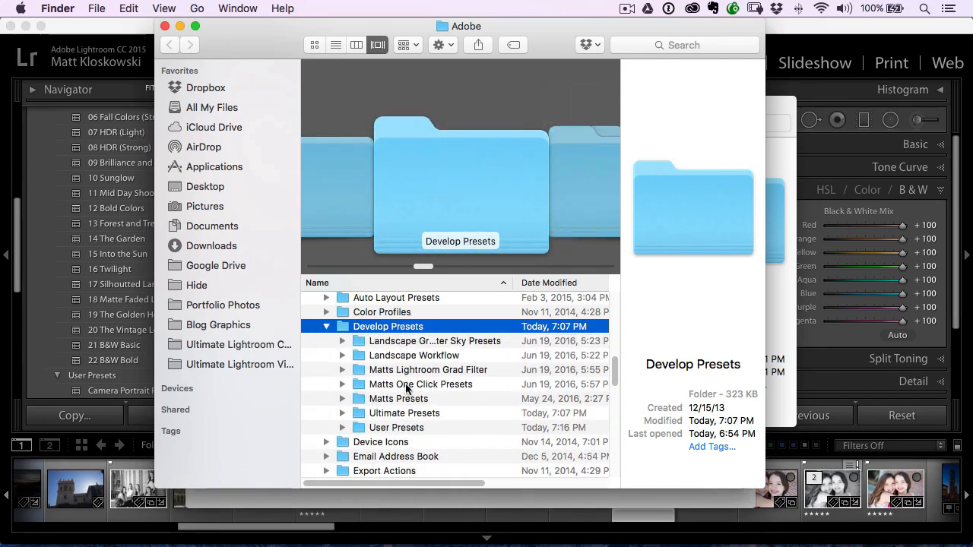
{"action": "left_click", "coordinate": [387, 415]}
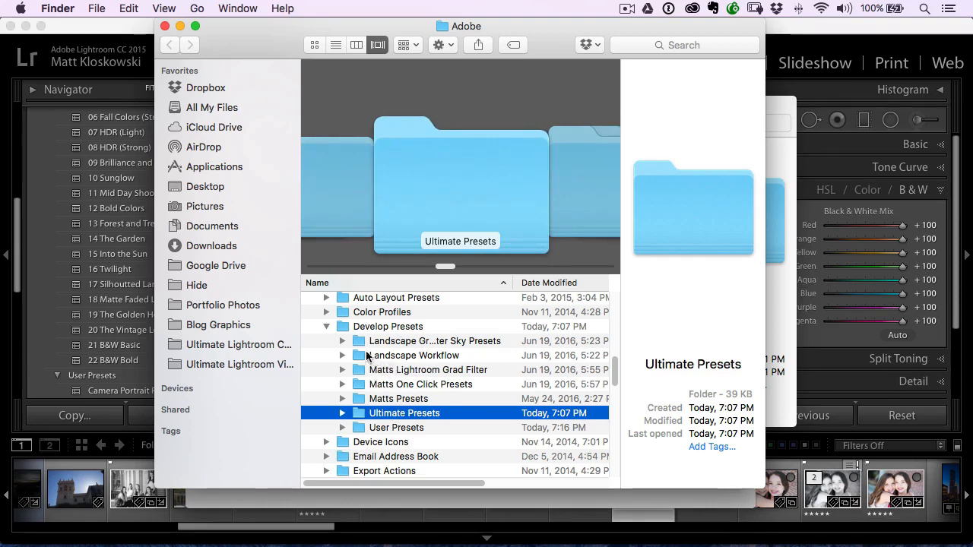
Step: Compare the preset folders listed in Lightroom's Develop module with the folders in Finder
{"action": "left_click", "coordinate": [21, 263]}
{"action": "scroll", "coordinate": [23, 196], "scroll_direction": "up", "scroll_amount": 3}
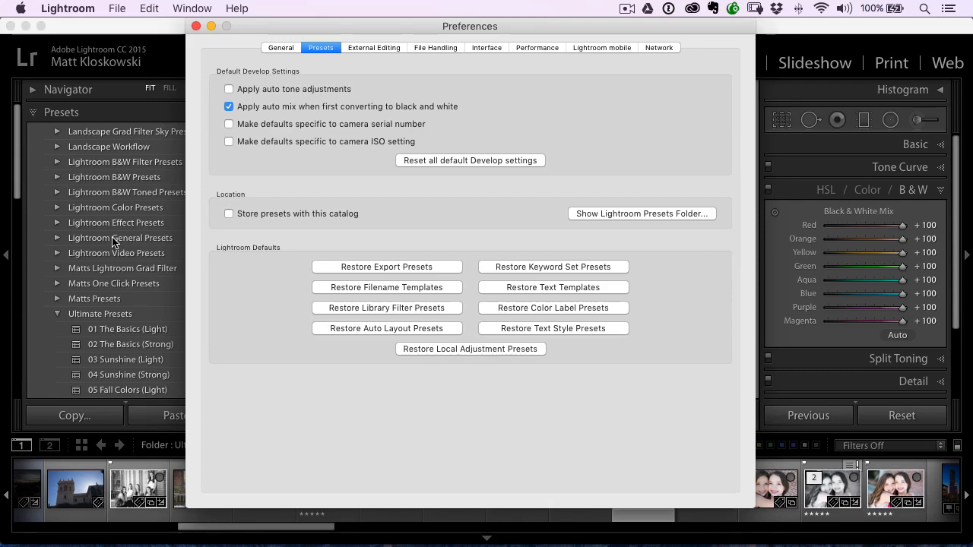
{"action": "key", "text": "super+Tab"}
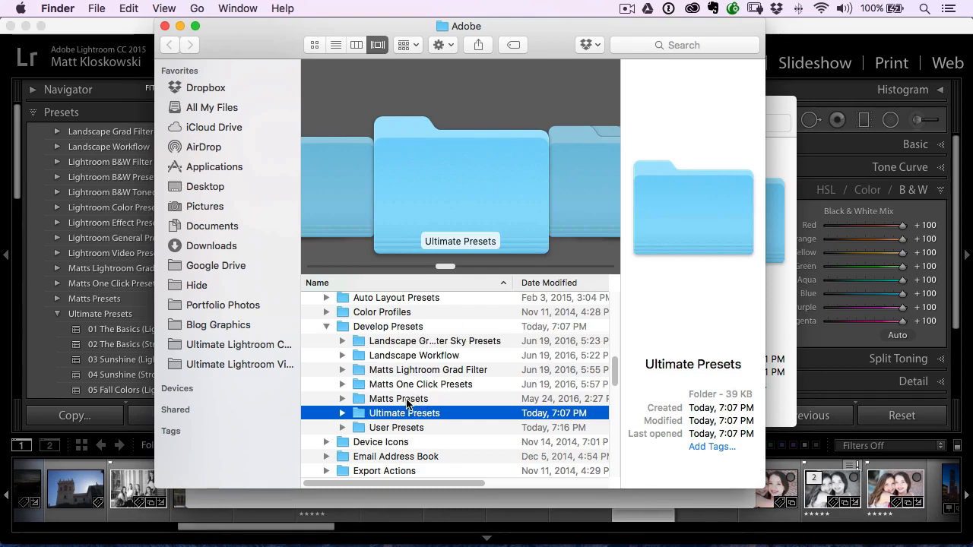
Step: Collapse the Develop Presets and Lightroom folders, and close the Finder and Preferences windows
{"action": "left_click", "coordinate": [326, 327]}
{"action": "scroll", "coordinate": [615, 367], "scroll_direction": "up", "scroll_amount": 4}
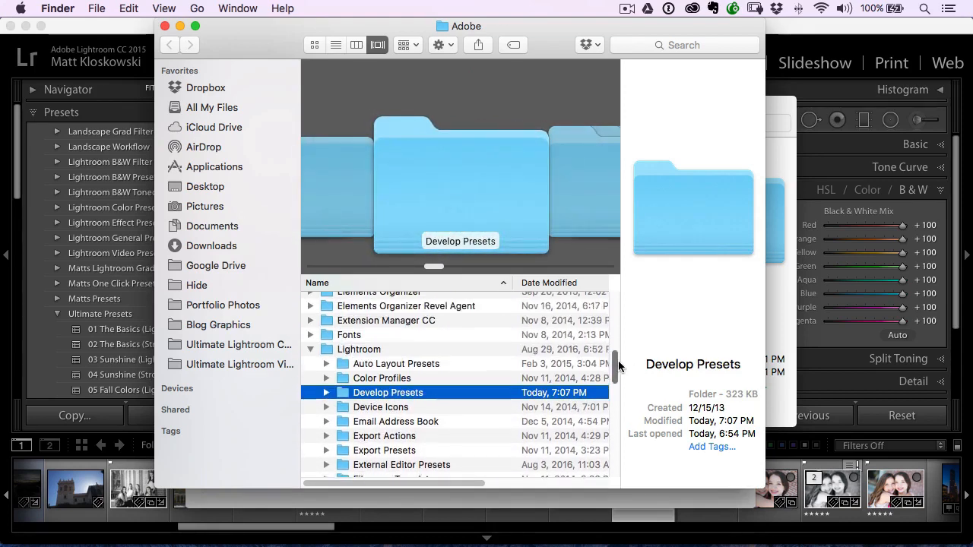
{"action": "left_click", "coordinate": [311, 373]}
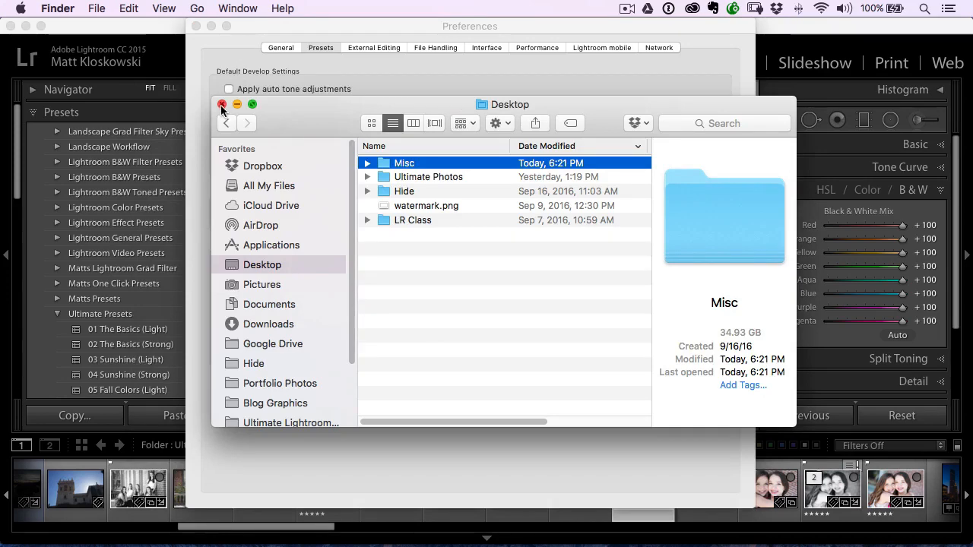
{"action": "left_click", "coordinate": [222, 105]}
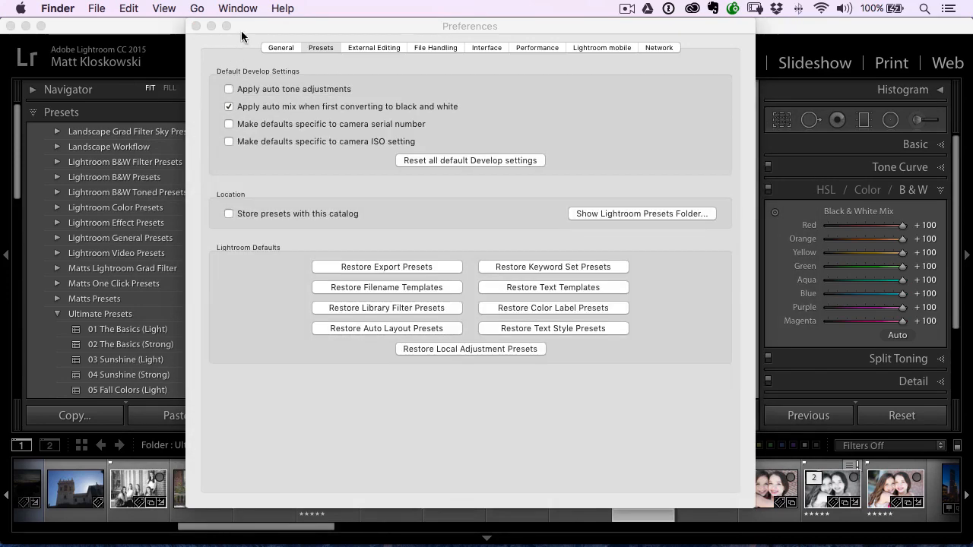
{"action": "left_click", "coordinate": [243, 29]}
{"action": "left_click", "coordinate": [196, 26]}
Step: Show the Lightroom presets folder from the Presets preferences once more, find its Lightroom subfolder, and close Preferences
{"action": "left_click", "coordinate": [74, 8]}
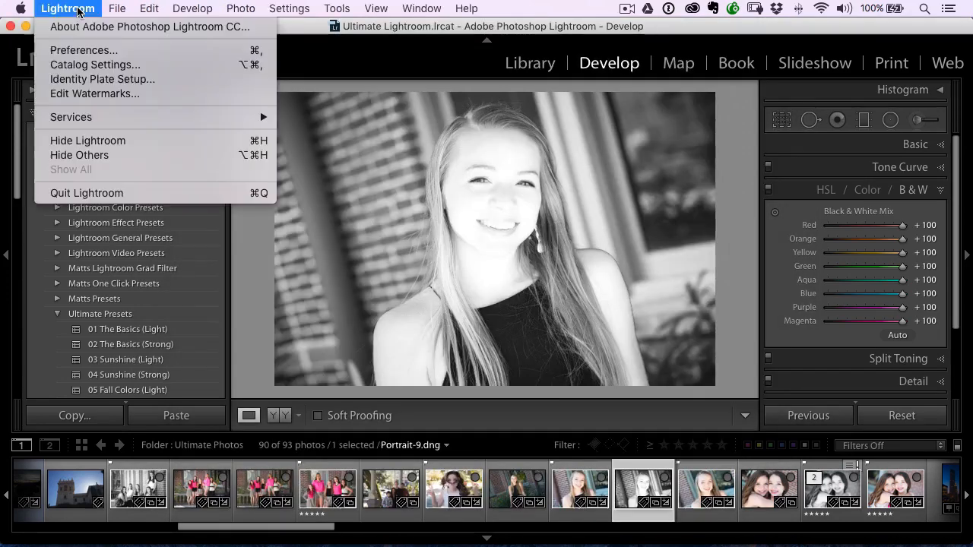
{"action": "left_click", "coordinate": [81, 50]}
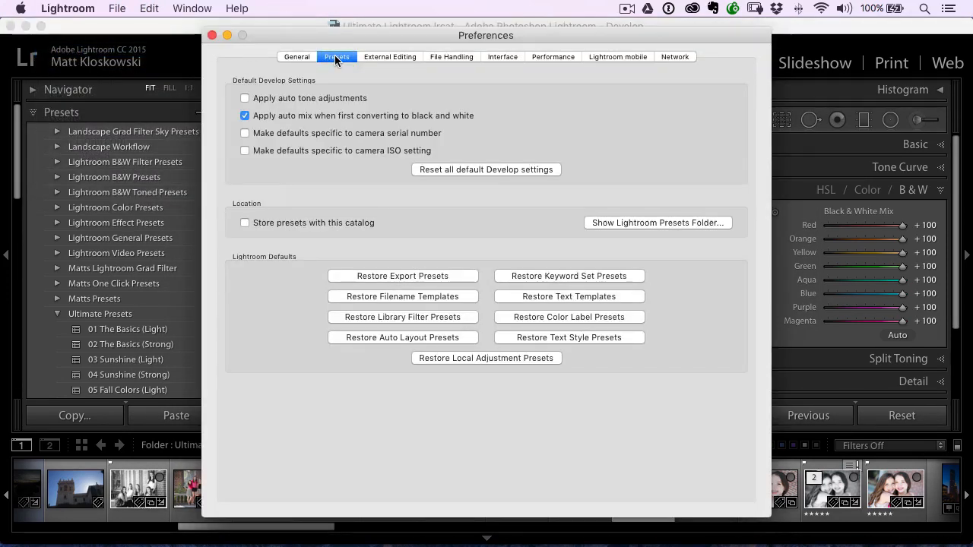
{"action": "left_click", "coordinate": [644, 224]}
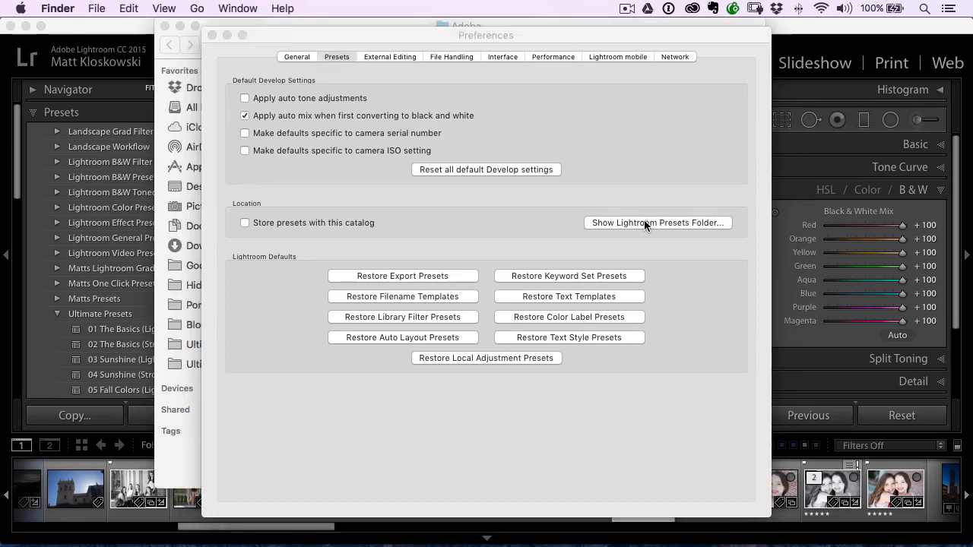
{"action": "scroll", "coordinate": [498, 386], "scroll_direction": "down", "scroll_amount": 3}
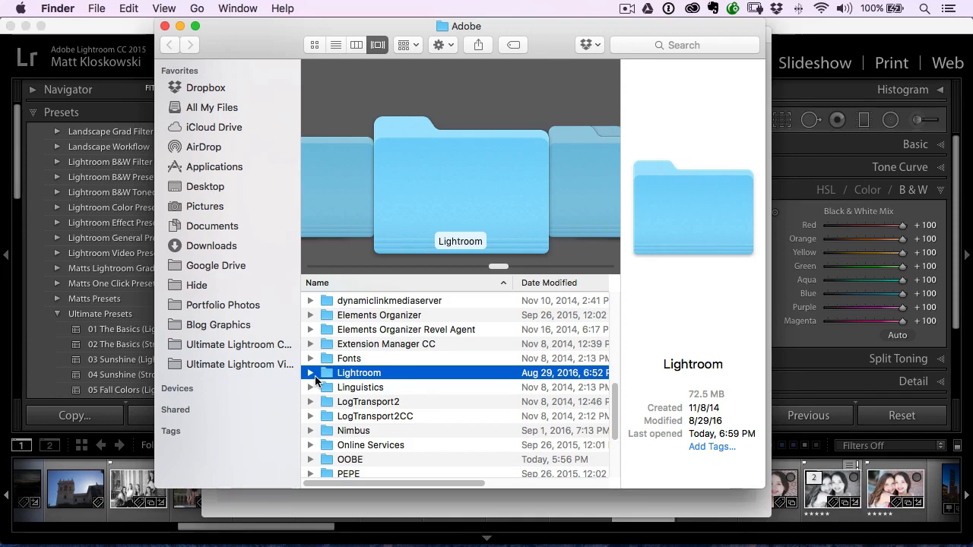
{"action": "left_click", "coordinate": [20, 157]}
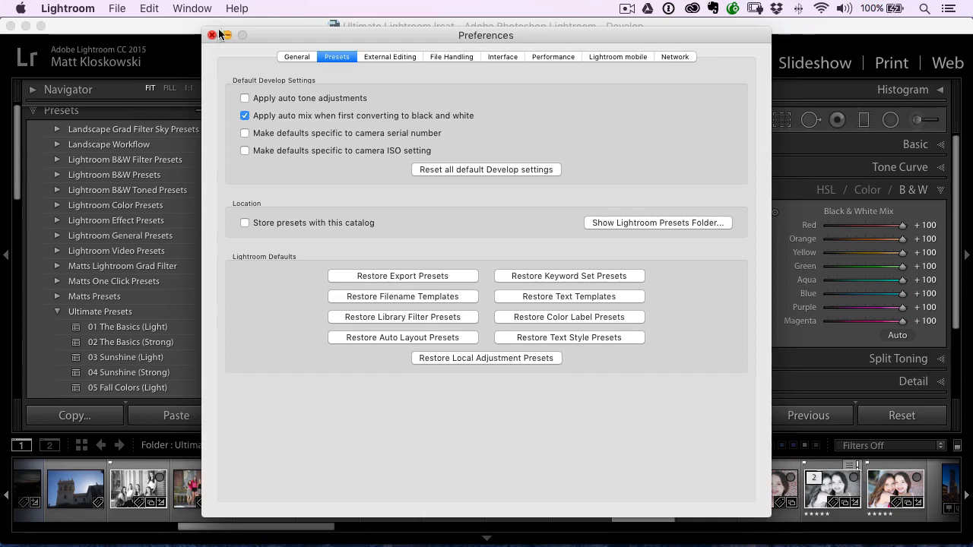
{"action": "key", "text": "super+w"}
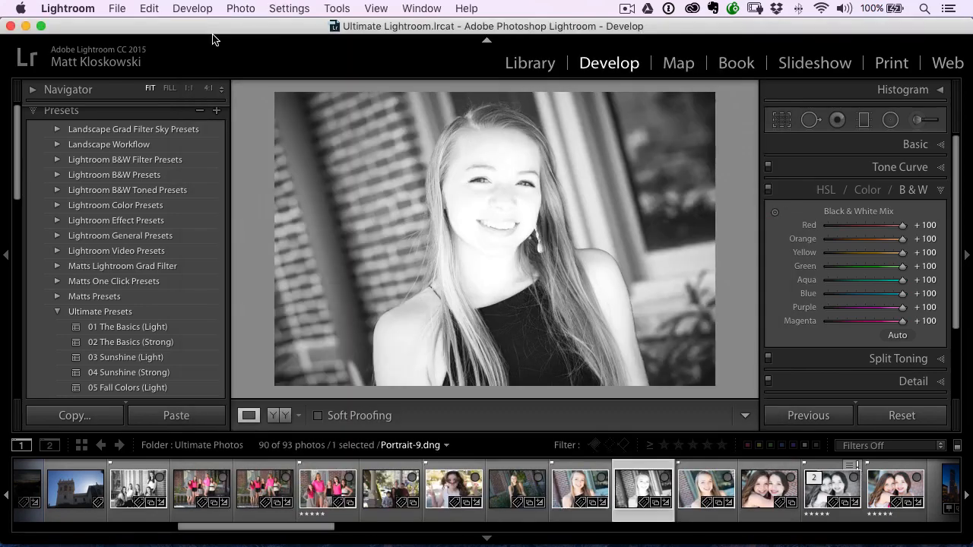
Step: Collapse the Ultimate Presets and User Presets folders and check the folder options for Lightroom B&W Presets
{"action": "left_click", "coordinate": [58, 311]}
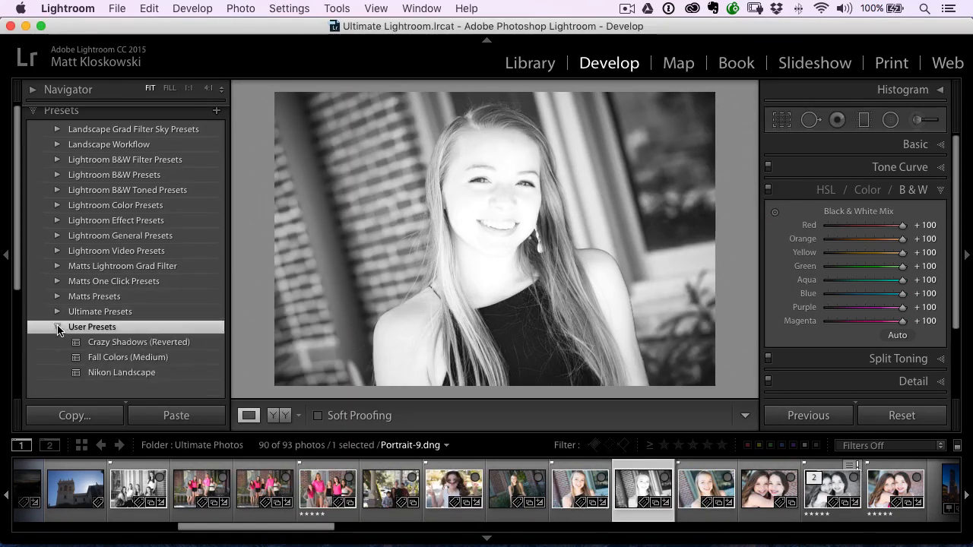
{"action": "left_click", "coordinate": [58, 327]}
{"action": "right_click", "coordinate": [111, 180]}
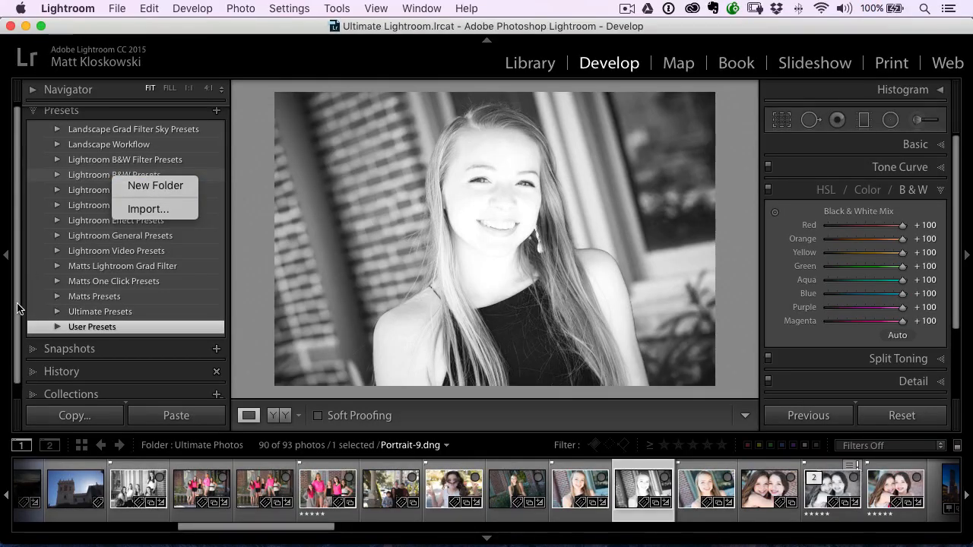
{"action": "left_click", "coordinate": [19, 308]}
Step: Expand the Ultimate Presets and User Presets folders and review the presets in both
{"action": "scroll", "coordinate": [20, 357], "scroll_direction": "down", "scroll_amount": 1}
{"action": "left_click", "coordinate": [58, 299]}
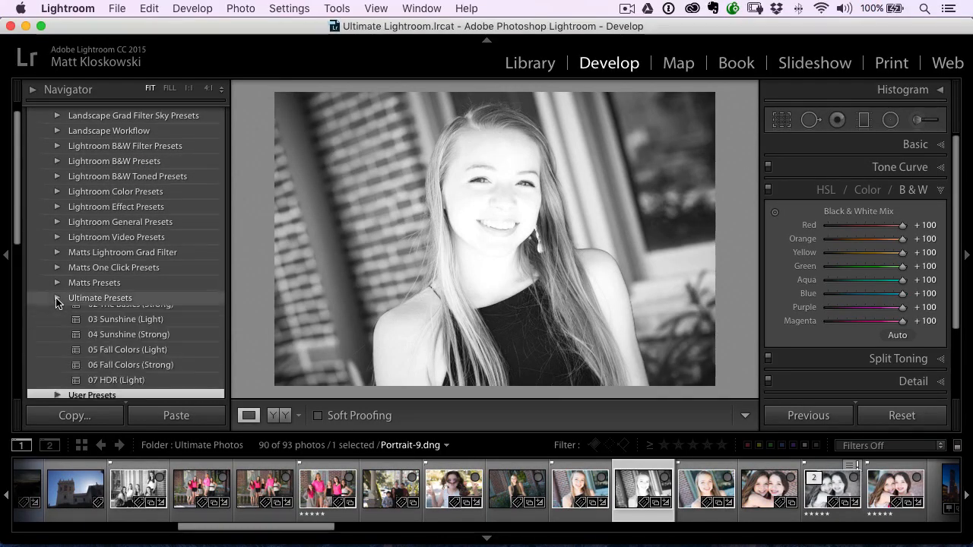
{"action": "scroll", "coordinate": [15, 303], "scroll_direction": "down", "scroll_amount": 8}
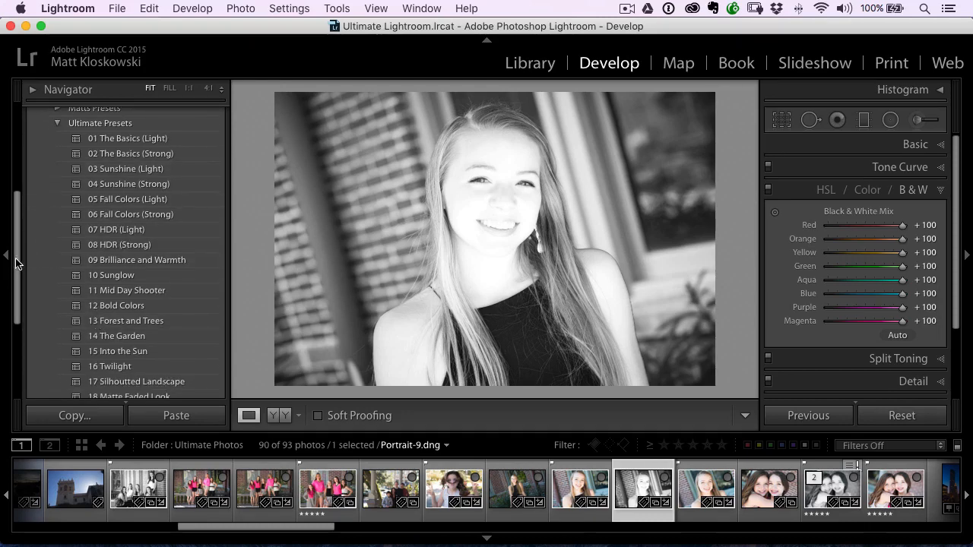
{"action": "scroll", "coordinate": [18, 266], "scroll_direction": "down", "scroll_amount": 5}
{"action": "left_click", "coordinate": [59, 314]}
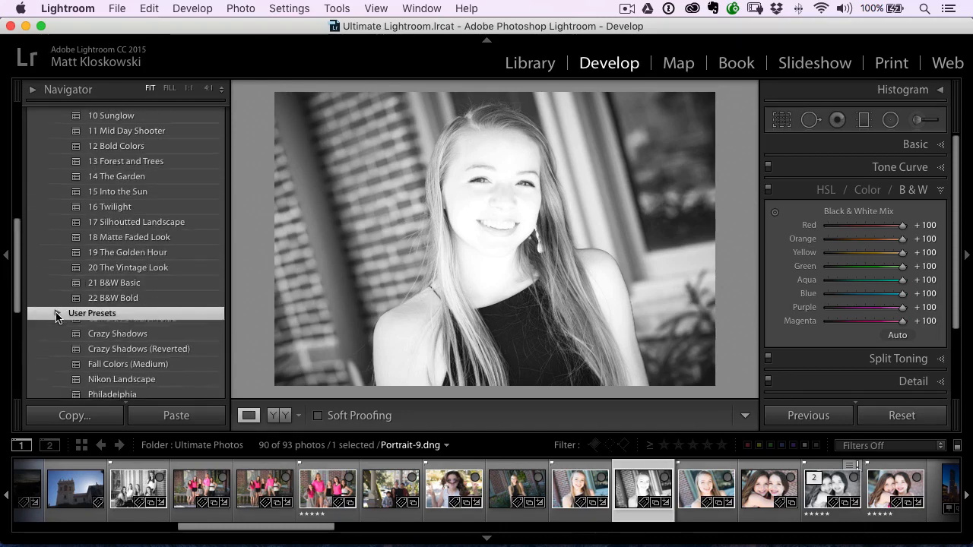
{"action": "scroll", "coordinate": [20, 304], "scroll_direction": "down", "scroll_amount": 5}
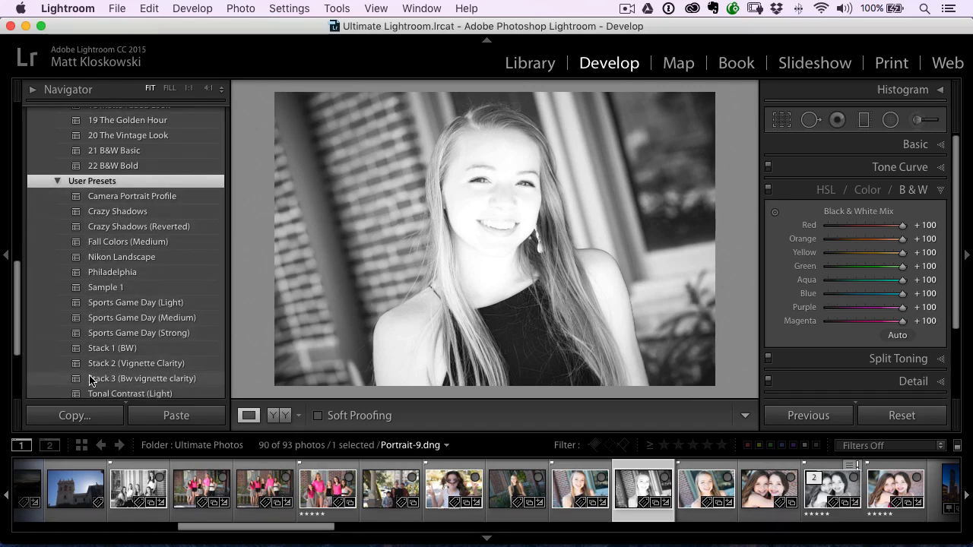
{"action": "left_click_drag", "start_coordinate": [19, 334], "coordinate": [53, 219]}
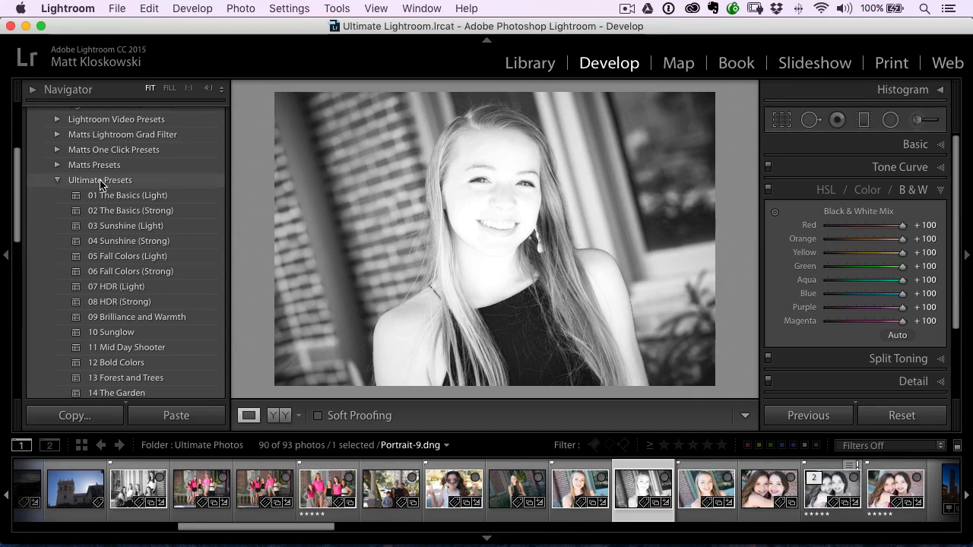
Step: Create a preset folder named Ultimate 2, and move 02 The Basics (Strong) into it and back to Ultimate Presets
{"action": "right_click", "coordinate": [131, 209]}
{"action": "left_click", "coordinate": [169, 217]}
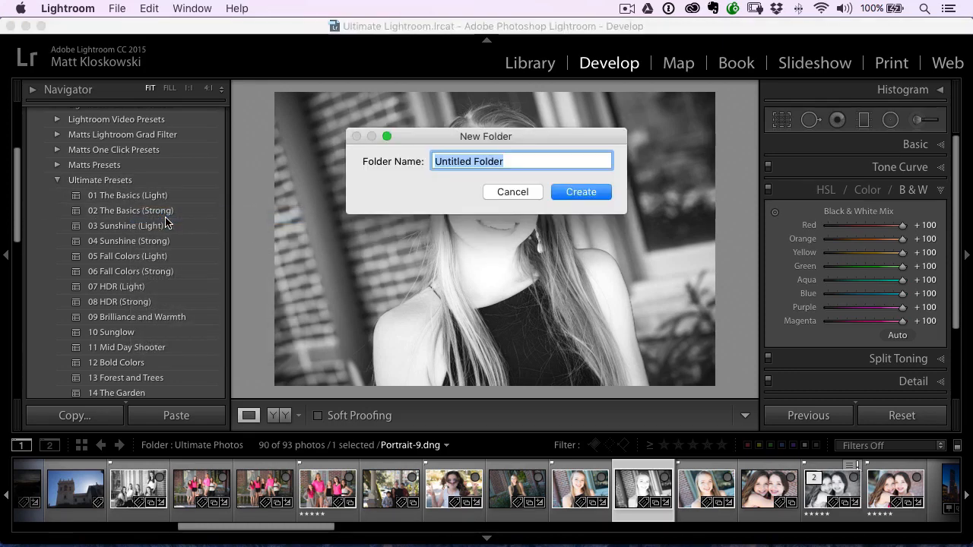
{"action": "type", "text": "Ultimate"}
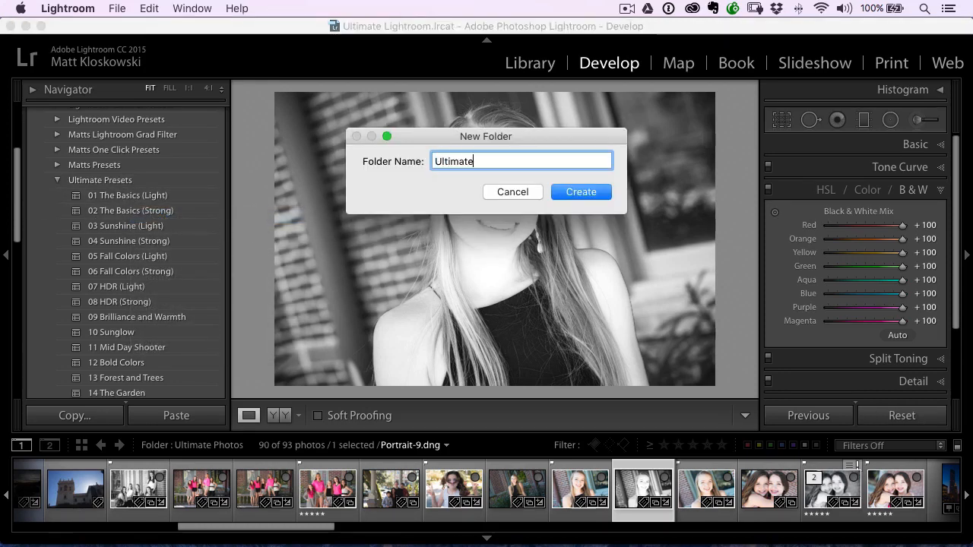
{"action": "type", "text": " 2"}
{"action": "left_click", "coordinate": [570, 196]}
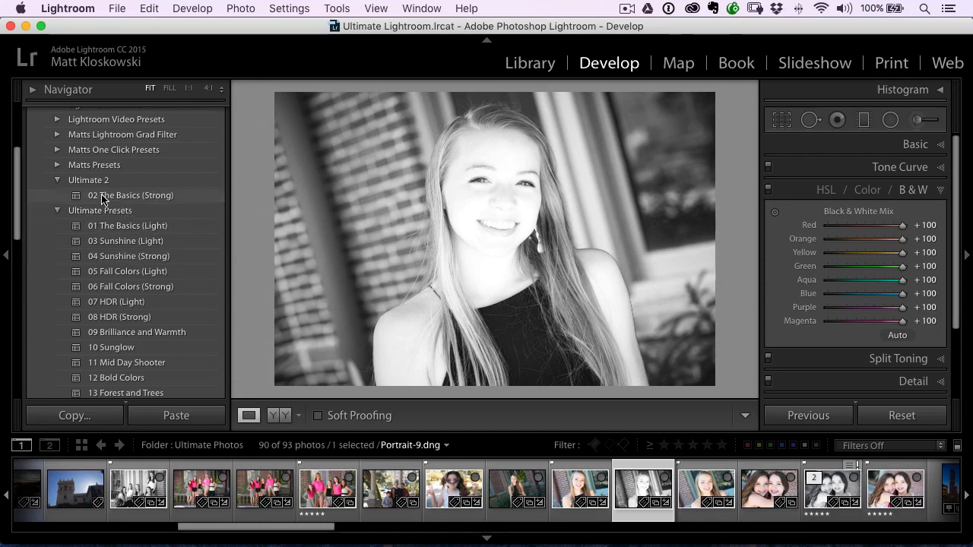
{"action": "left_click_drag", "start_coordinate": [107, 199], "coordinate": [101, 225]}
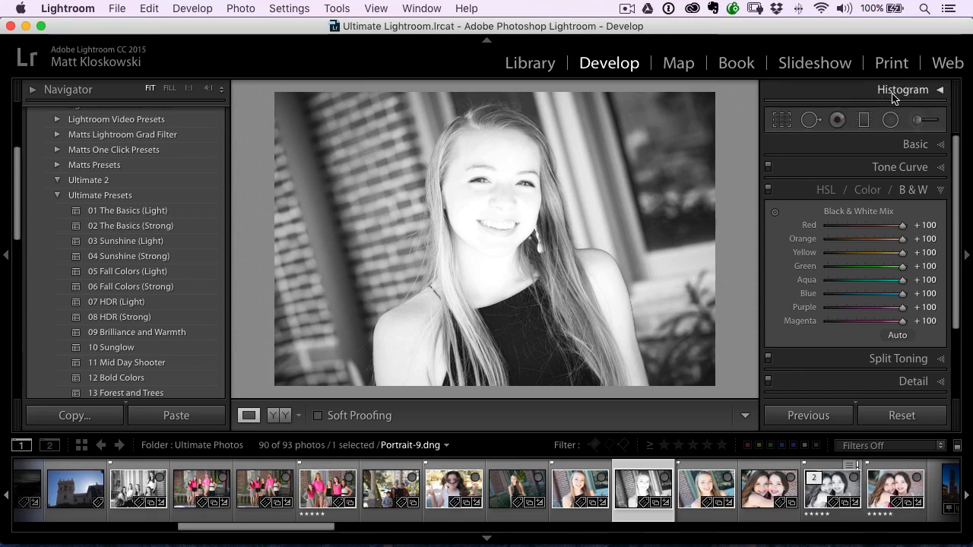
Step: Compare the Adjustment Brush and Radial Filter settings, and look through the brush's list of effect presets
{"action": "left_click", "coordinate": [919, 124]}
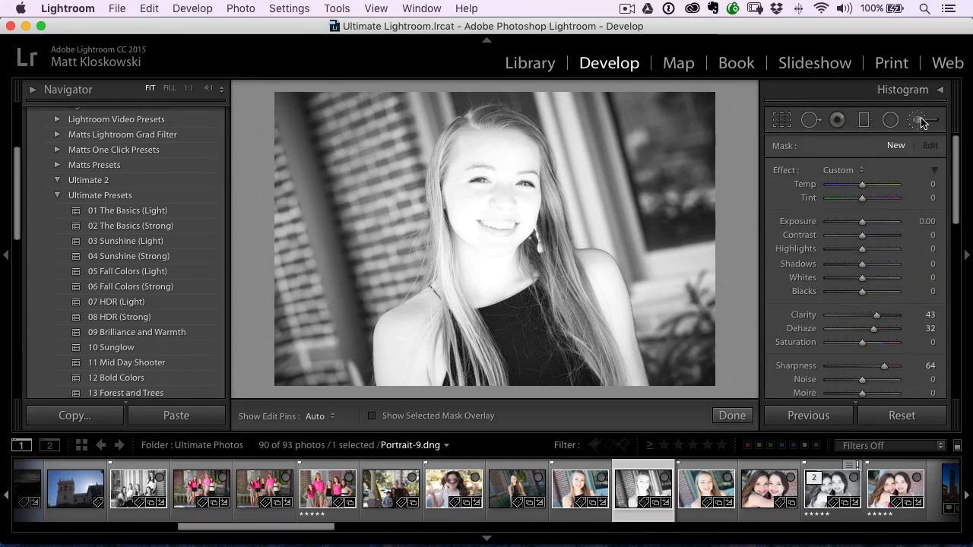
{"action": "left_click", "coordinate": [892, 122]}
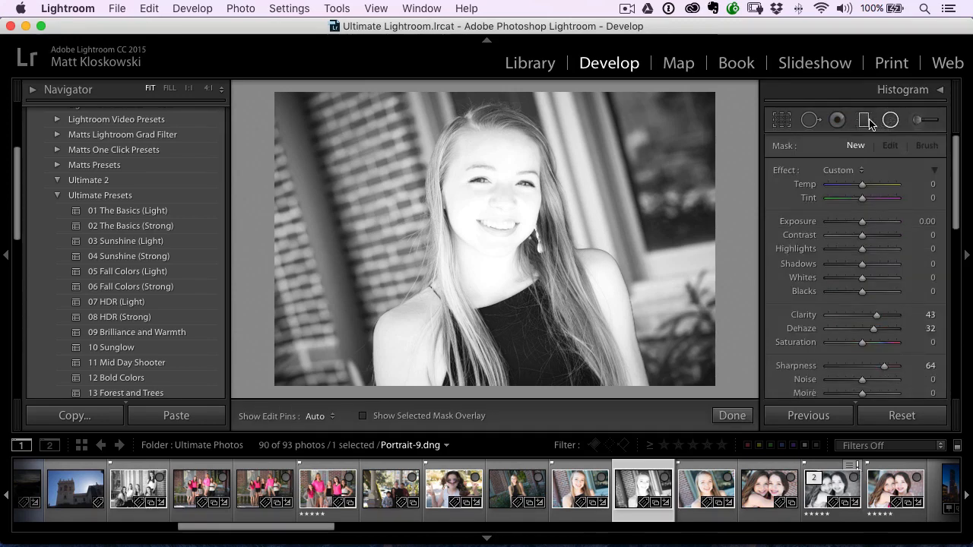
{"action": "left_click", "coordinate": [921, 123]}
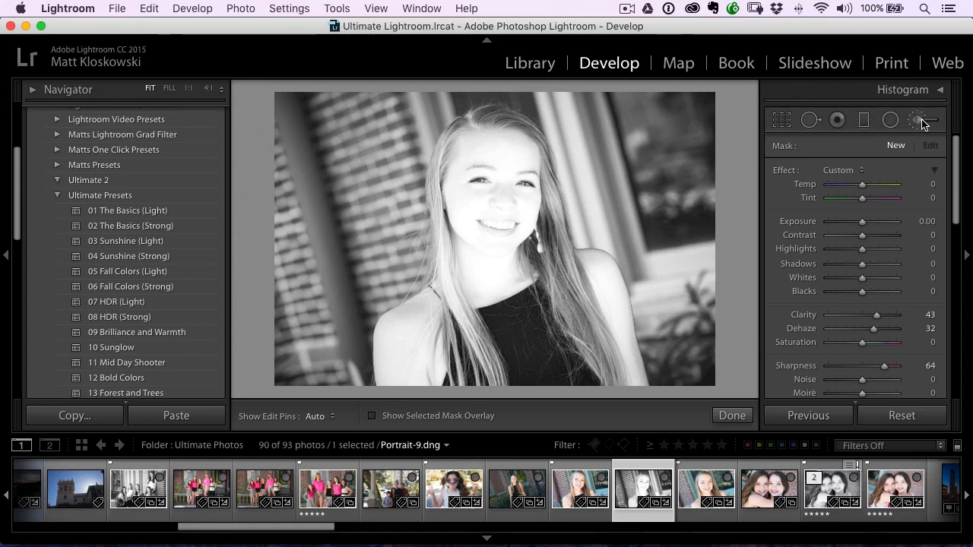
{"action": "left_click", "coordinate": [850, 171]}
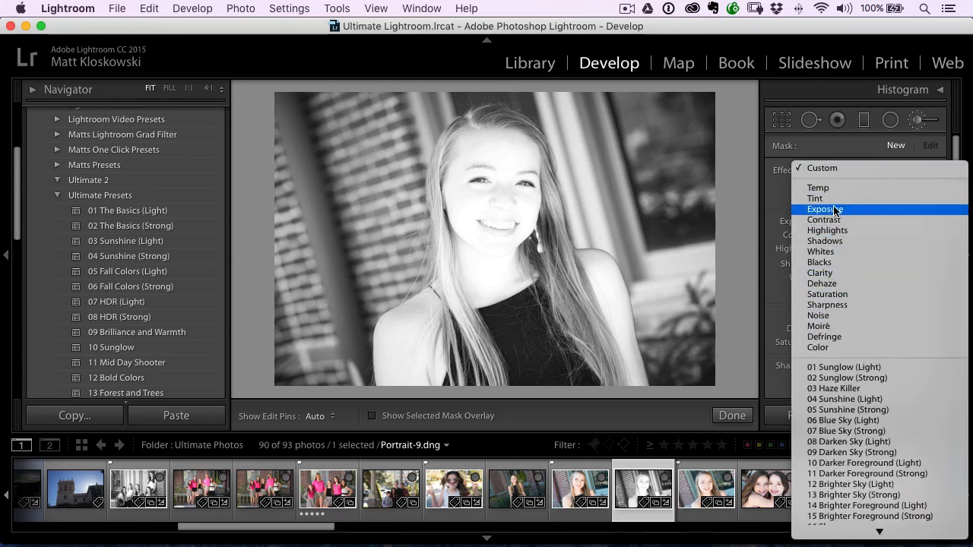
{"action": "left_click", "coordinate": [840, 273]}
Step: Try the brush's Contrast at 83, and switch the brush effect to Exposure at -0.60
{"action": "left_click_drag", "start_coordinate": [864, 235], "coordinate": [890, 235]}
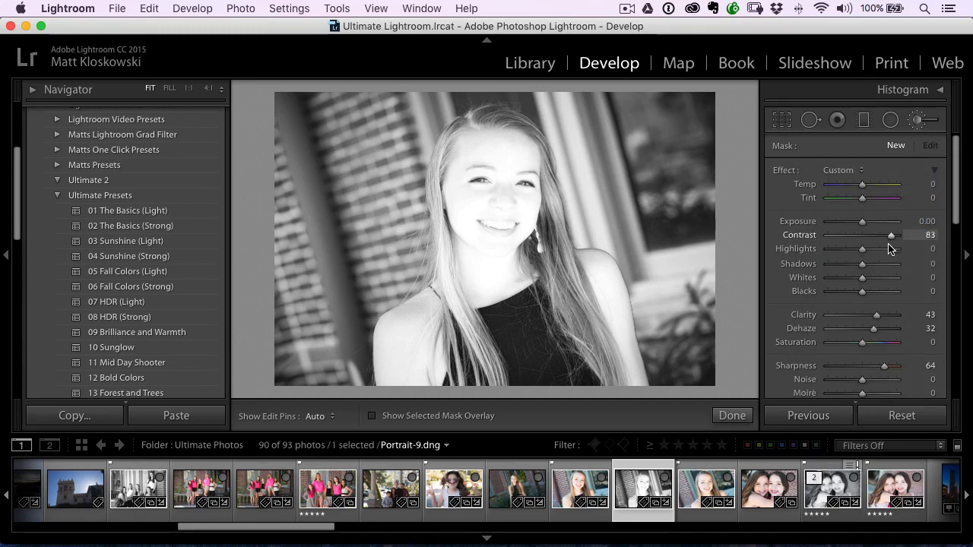
{"action": "left_click", "coordinate": [846, 169]}
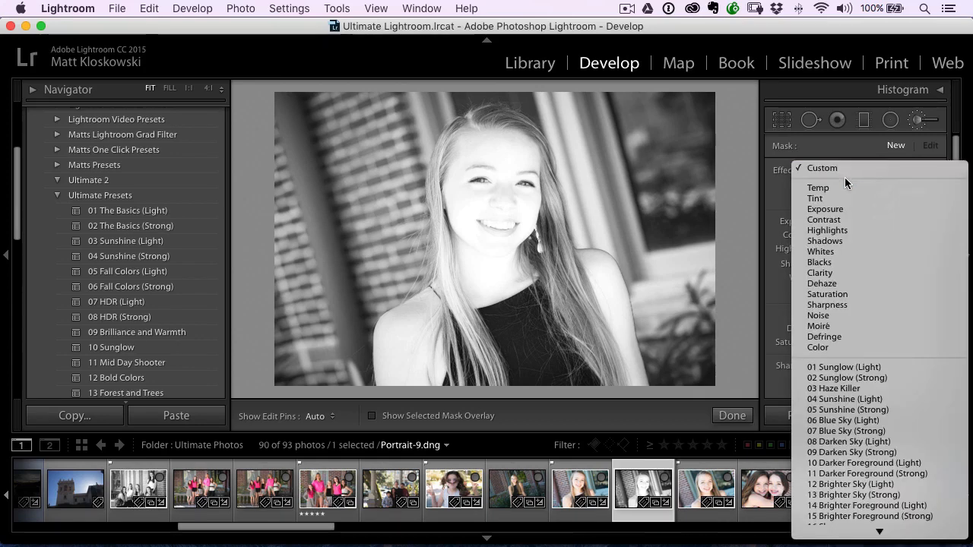
{"action": "left_click", "coordinate": [839, 211]}
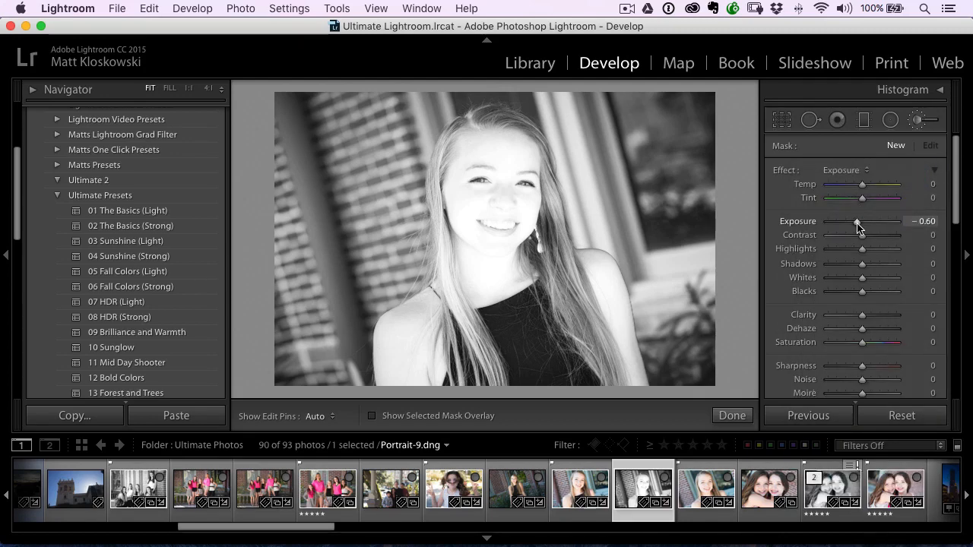
Step: Review the full list of Adjustment Brush effect presets without choosing one
{"action": "left_click", "coordinate": [862, 169]}
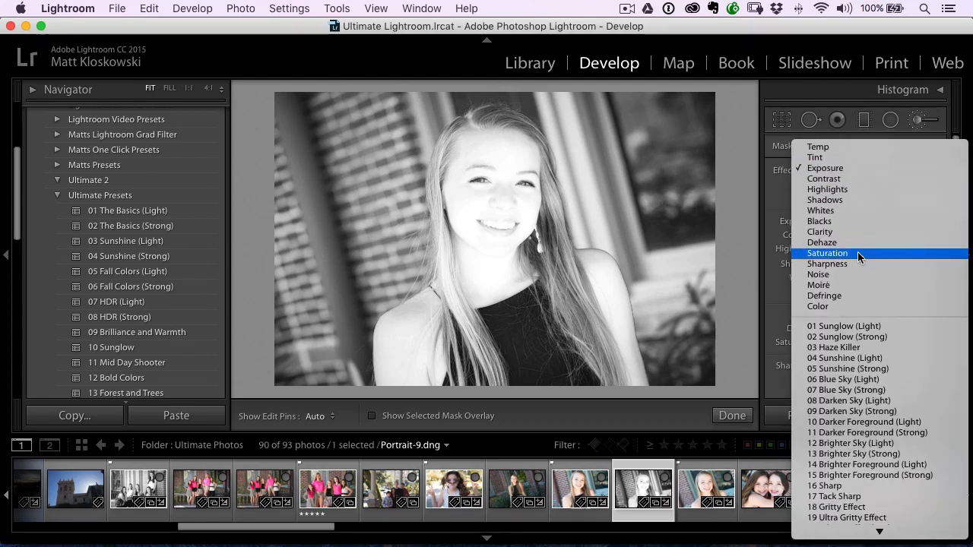
{"action": "scroll", "coordinate": [858, 251], "scroll_direction": "down", "scroll_amount": 3}
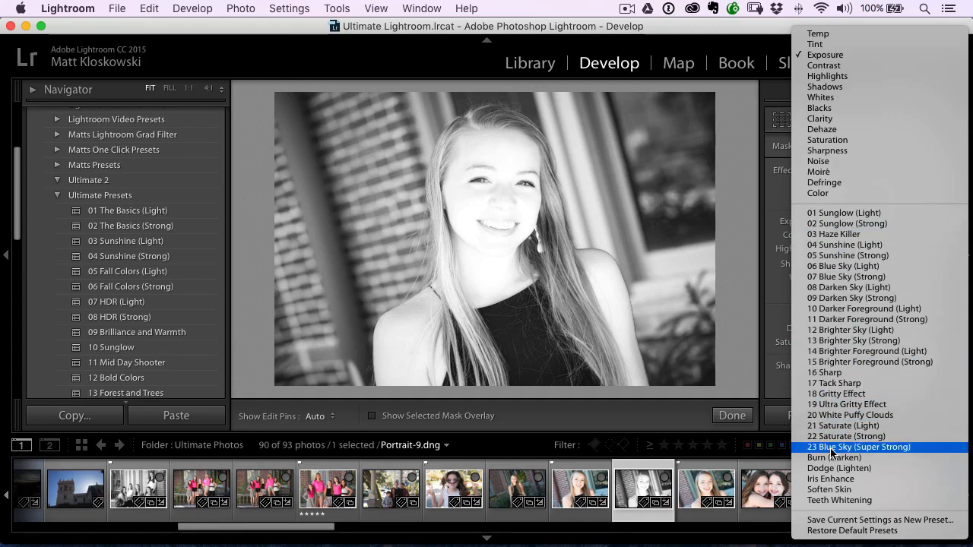
{"action": "left_click", "coordinate": [846, 277]}
Step: Set the brush's Sharpness to 76, Dehaze to 26 and Clarity to 30
{"action": "scroll", "coordinate": [858, 260], "scroll_direction": "down", "scroll_amount": 3}
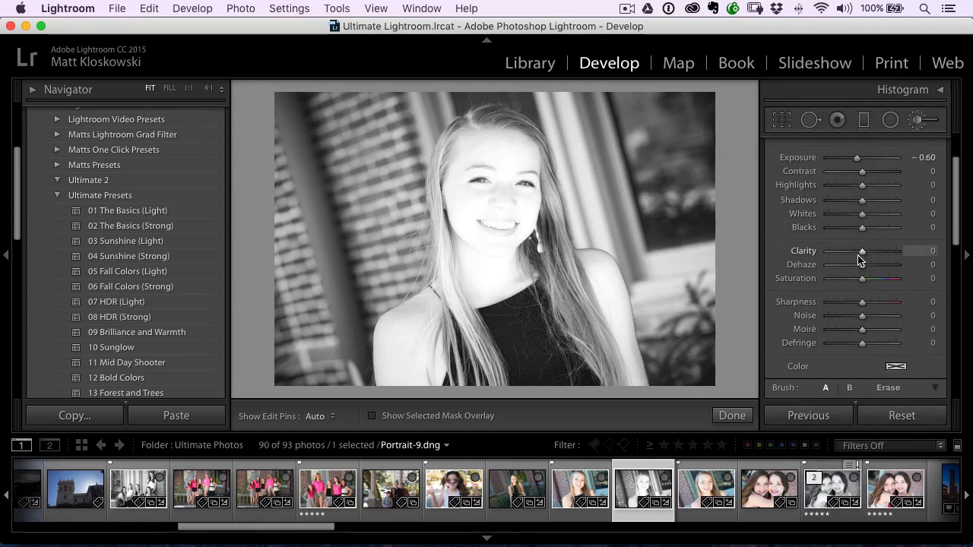
{"action": "scroll", "coordinate": [858, 259], "scroll_direction": "up", "scroll_amount": 2}
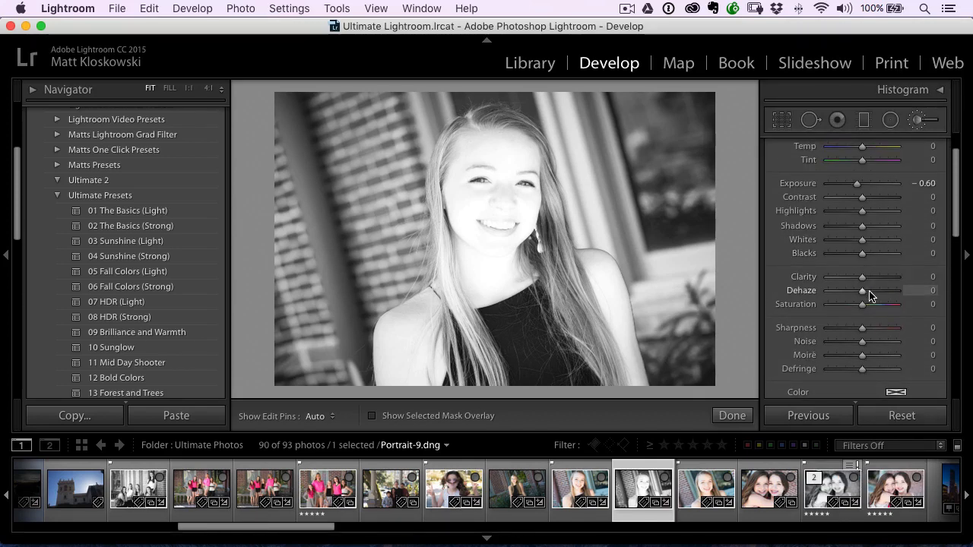
{"action": "left_click", "coordinate": [871, 329]}
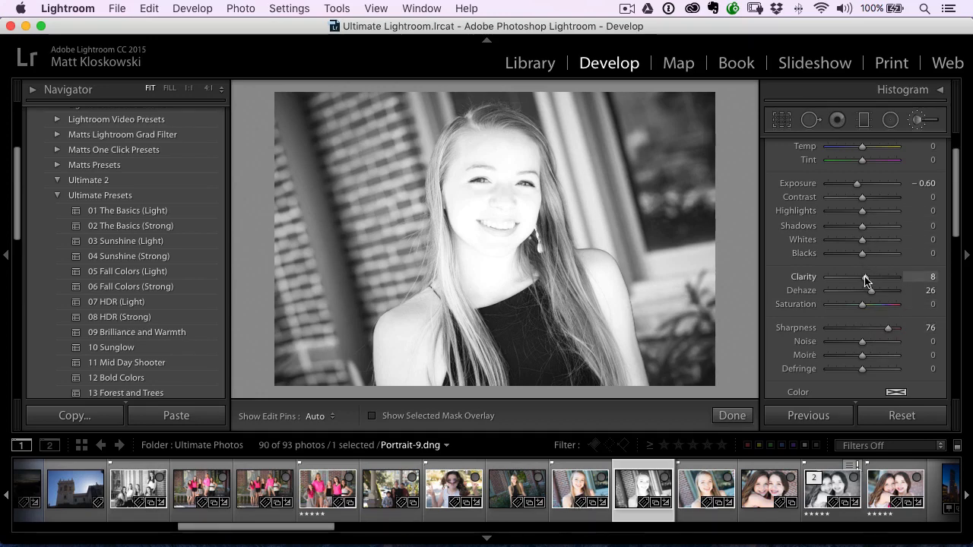
{"action": "left_click_drag", "start_coordinate": [863, 277], "coordinate": [873, 277]}
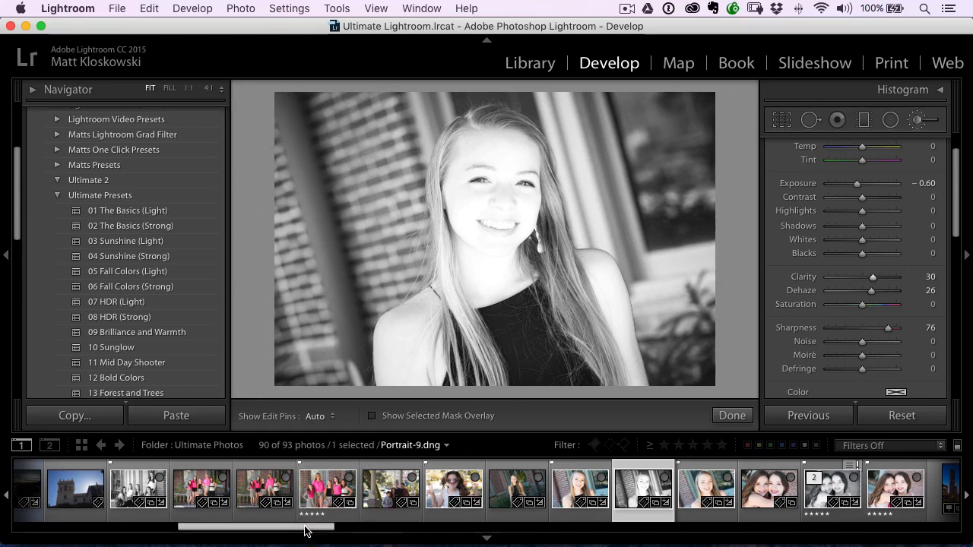
Step: Open the Glacier-8.dng photo, and paint the brush effect over part of the larger mountain with the edit pins hidden
{"action": "left_click_drag", "start_coordinate": [304, 527], "coordinate": [469, 531]}
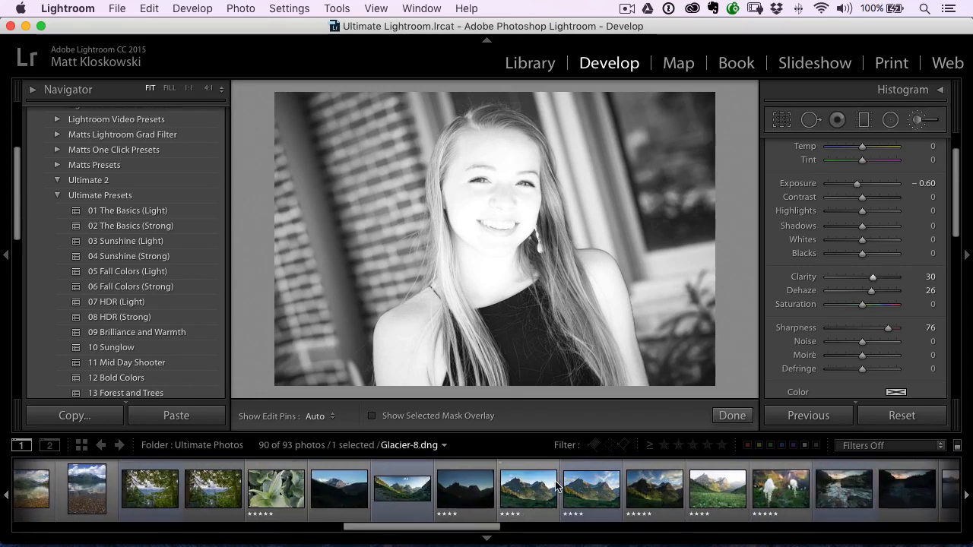
{"action": "left_click", "coordinate": [532, 491]}
{"action": "key", "text": "h"}
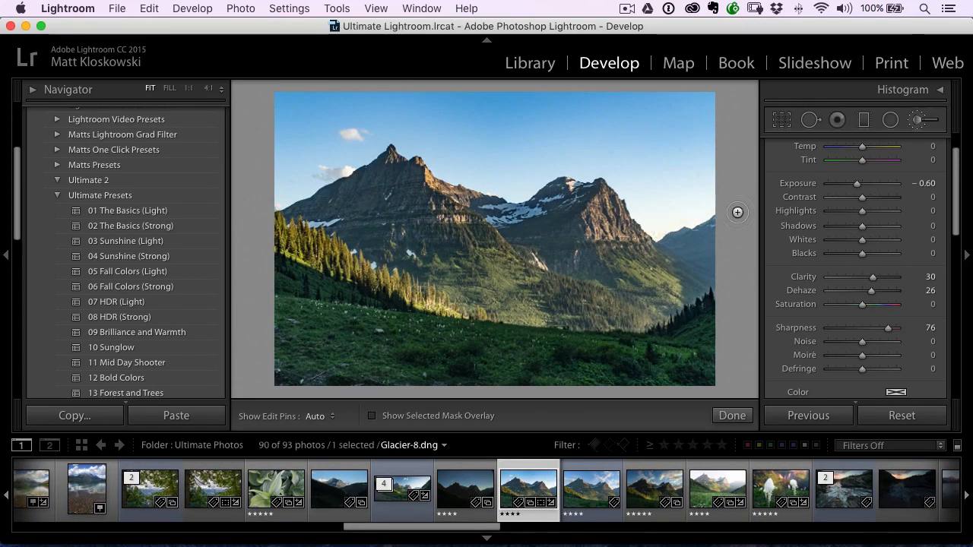
{"action": "mouse_move", "coordinate": [373, 191]}
{"action": "left_mouse_down"}
{"action": "mouse_move", "coordinate": [382, 187]}
{"action": "mouse_move", "coordinate": [357, 195]}
{"action": "mouse_move", "coordinate": [450, 229]}
{"action": "mouse_move", "coordinate": [457, 250]}
{"action": "left_mouse_up"}
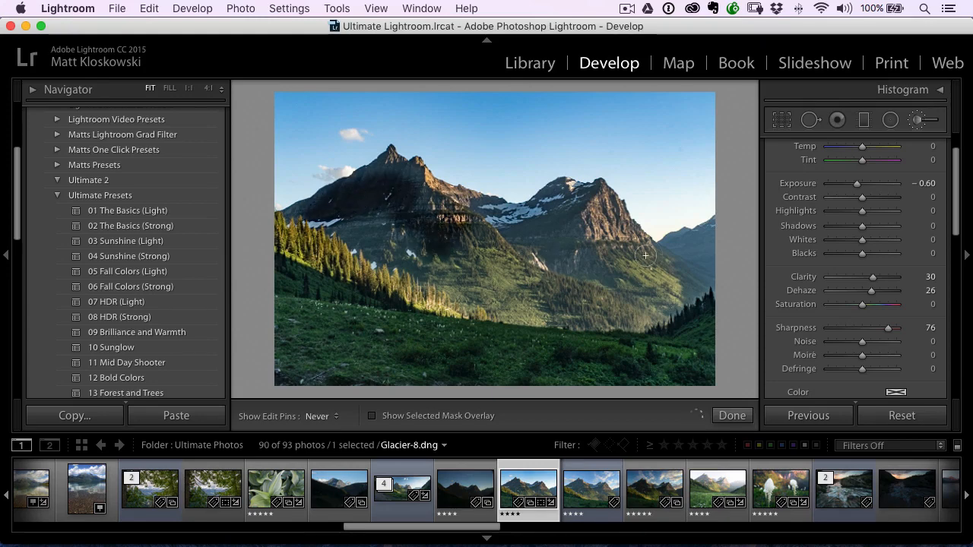
Step: Reset the brush's Exposure to 0.00, and paint the effect over the rest of both mountains
{"action": "double_click", "coordinate": [798, 183]}
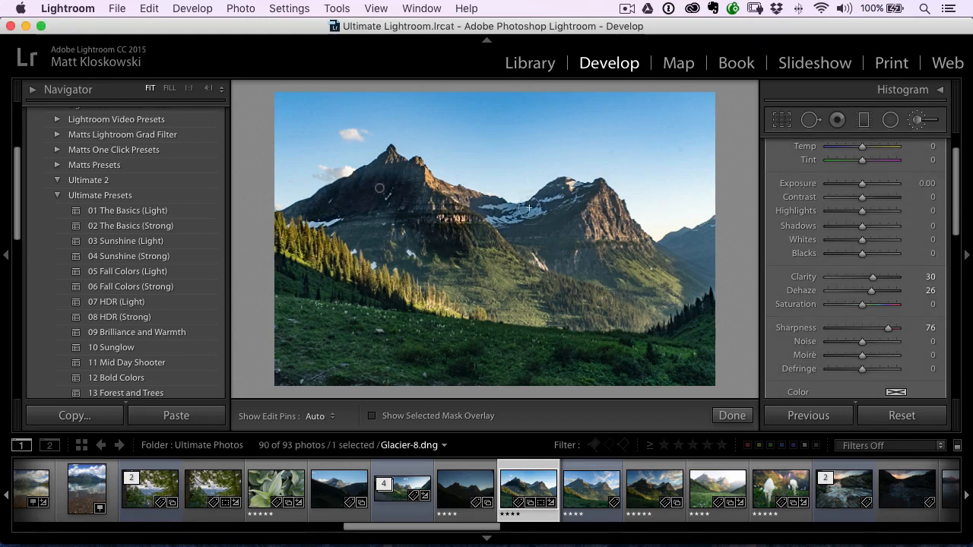
{"action": "key", "text": "h"}
{"action": "mouse_move", "coordinate": [398, 176]}
{"action": "left_mouse_down"}
{"action": "mouse_move", "coordinate": [438, 204]}
{"action": "mouse_move", "coordinate": [527, 228]}
{"action": "mouse_move", "coordinate": [551, 208]}
{"action": "mouse_move", "coordinate": [604, 225]}
{"action": "mouse_move", "coordinate": [599, 199]}
{"action": "mouse_move", "coordinate": [631, 241]}
{"action": "mouse_move", "coordinate": [572, 230]}
{"action": "mouse_move", "coordinate": [454, 239]}
{"action": "mouse_move", "coordinate": [348, 231]}
{"action": "mouse_move", "coordinate": [532, 319]}
{"action": "mouse_move", "coordinate": [468, 266]}
{"action": "mouse_move", "coordinate": [621, 250]}
{"action": "mouse_move", "coordinate": [524, 286]}
{"action": "mouse_move", "coordinate": [590, 295]}
{"action": "mouse_move", "coordinate": [620, 320]}
{"action": "mouse_move", "coordinate": [570, 306]}
{"action": "mouse_move", "coordinate": [644, 255]}
{"action": "mouse_move", "coordinate": [661, 262]}
{"action": "mouse_move", "coordinate": [609, 301]}
{"action": "mouse_move", "coordinate": [680, 270]}
{"action": "mouse_move", "coordinate": [644, 317]}
{"action": "mouse_move", "coordinate": [719, 267]}
{"action": "mouse_move", "coordinate": [696, 300]}
{"action": "mouse_move", "coordinate": [722, 292]}
{"action": "mouse_move", "coordinate": [699, 296]}
{"action": "mouse_move", "coordinate": [705, 250]}
{"action": "mouse_move", "coordinate": [694, 246]}
{"action": "mouse_move", "coordinate": [703, 239]}
{"action": "mouse_move", "coordinate": [675, 255]}
{"action": "left_mouse_up"}
{"action": "key", "text": "h"}
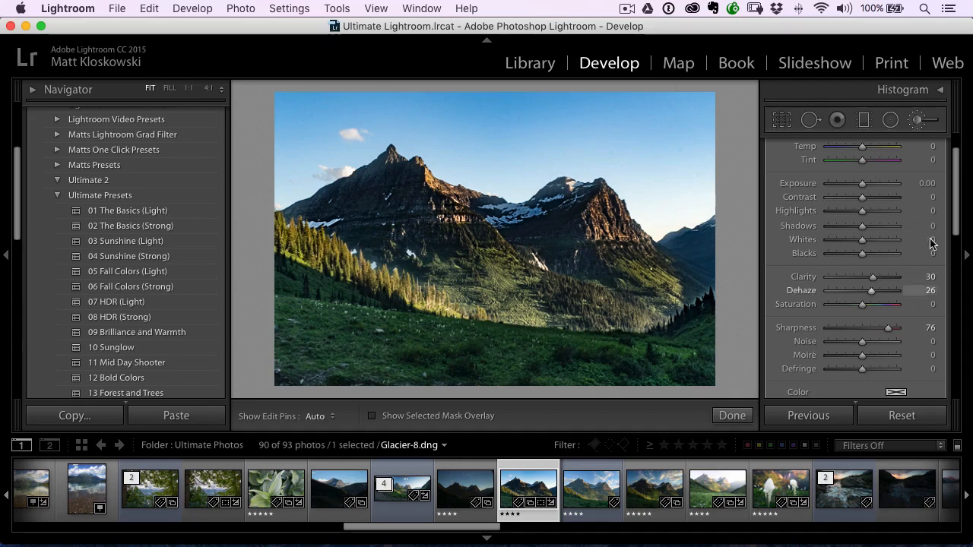
Step: Find the option for saving the current brush settings as a new effect preset, without using it
{"action": "left_click_drag", "start_coordinate": [956, 198], "coordinate": [955, 186]}
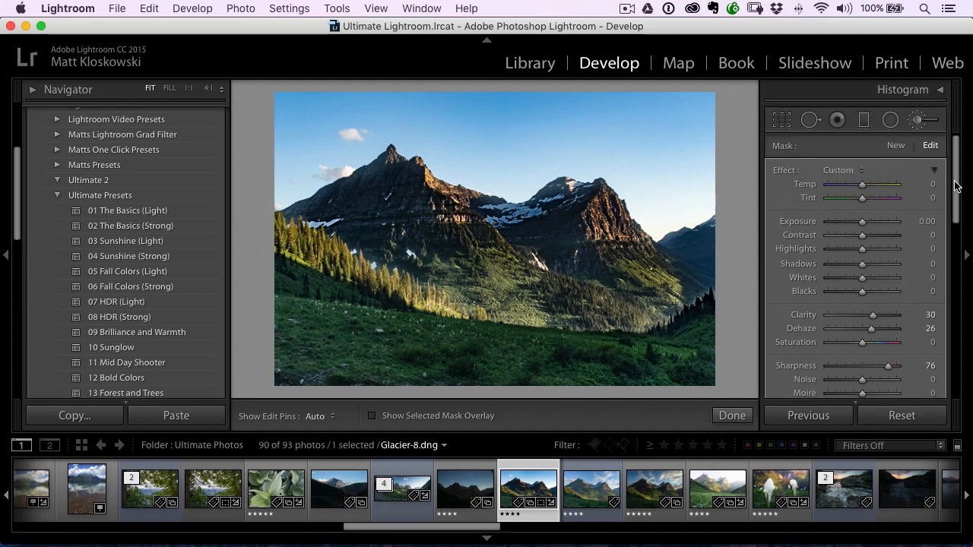
{"action": "left_click", "coordinate": [857, 170]}
{"action": "scroll", "coordinate": [870, 220], "scroll_direction": "down", "scroll_amount": 3}
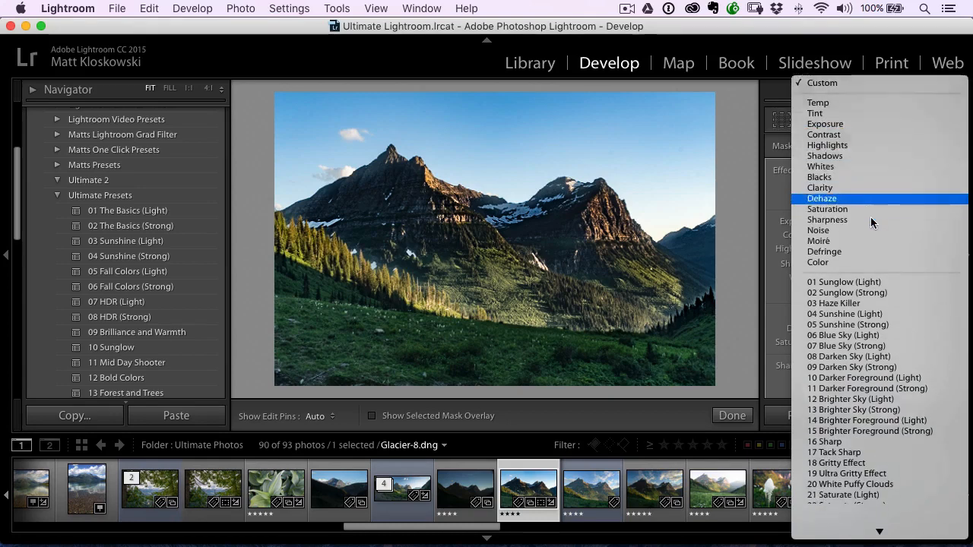
{"action": "scroll", "coordinate": [870, 216], "scroll_direction": "down", "scroll_amount": 3}
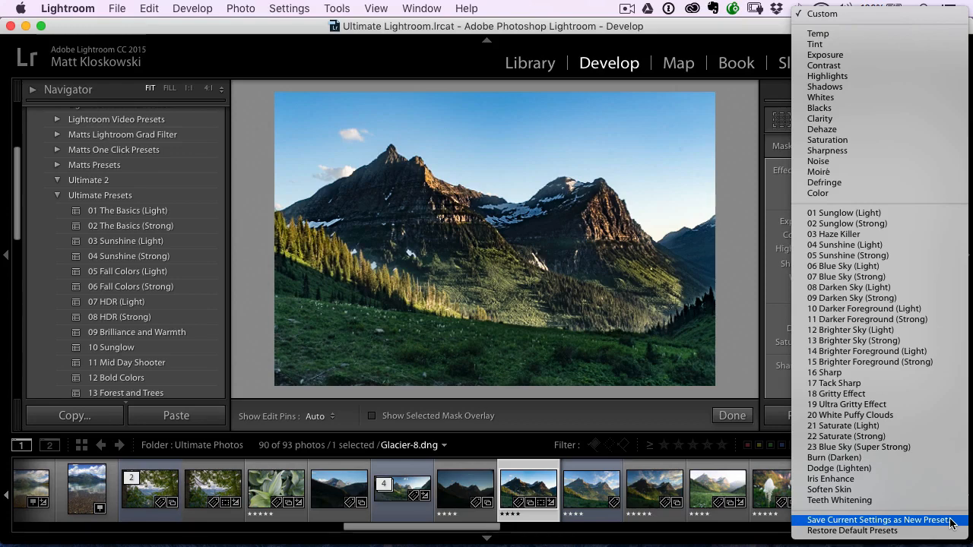
{"action": "left_click", "coordinate": [899, 435]}
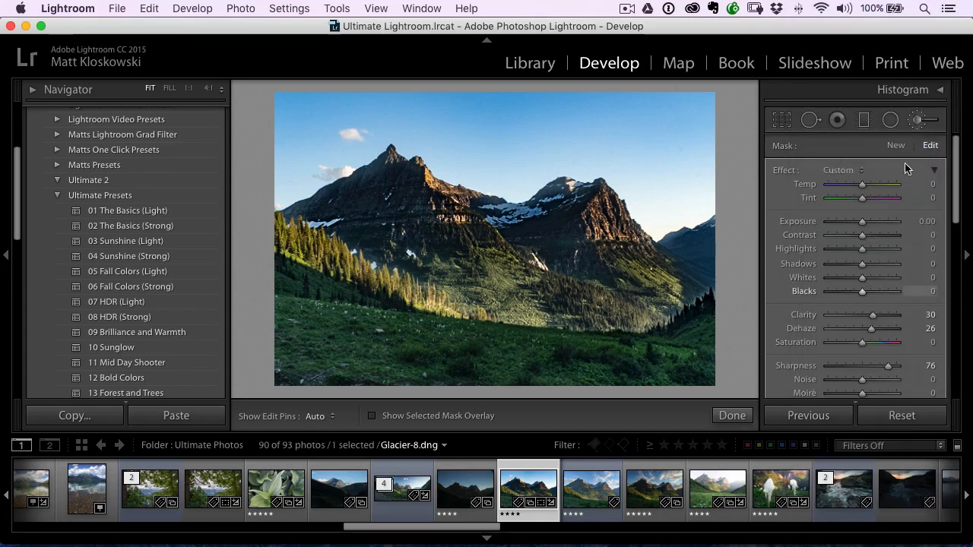
Step: Switch to the Radial Filter and check that its effect list offers the same presets
{"action": "left_click", "coordinate": [893, 122]}
{"action": "left_click", "coordinate": [864, 170]}
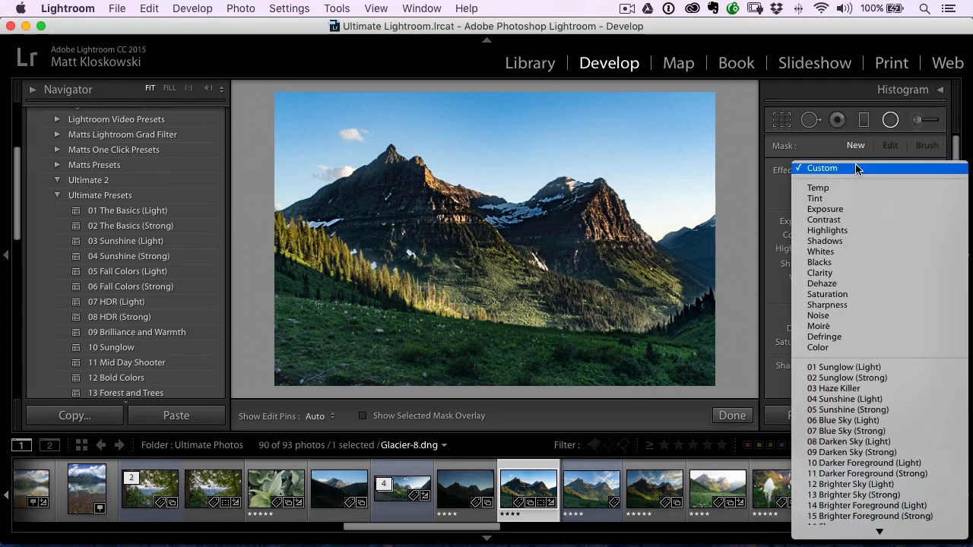
{"action": "left_click", "coordinate": [855, 412]}
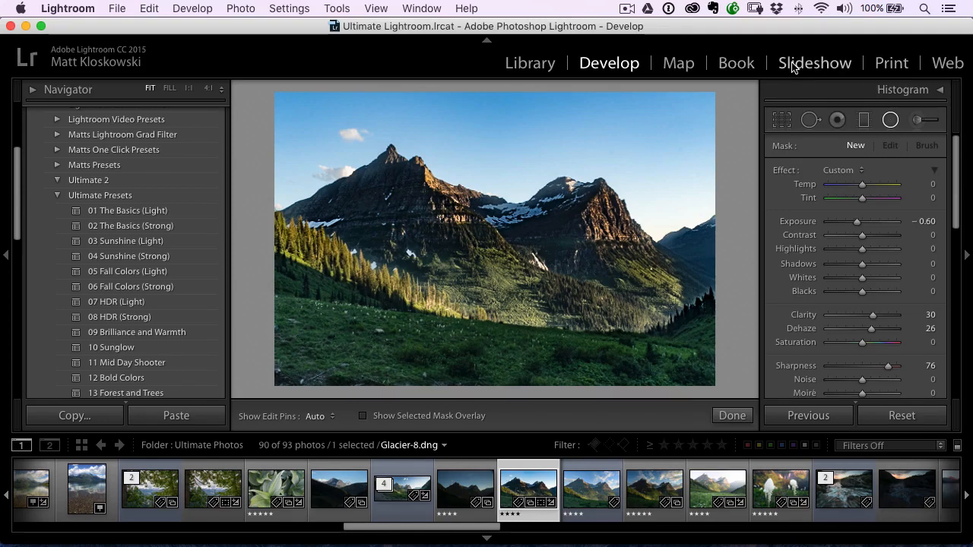
Step: Examine the template folders in the Print module, and view the new template options without creating one
{"action": "left_click", "coordinate": [893, 64]}
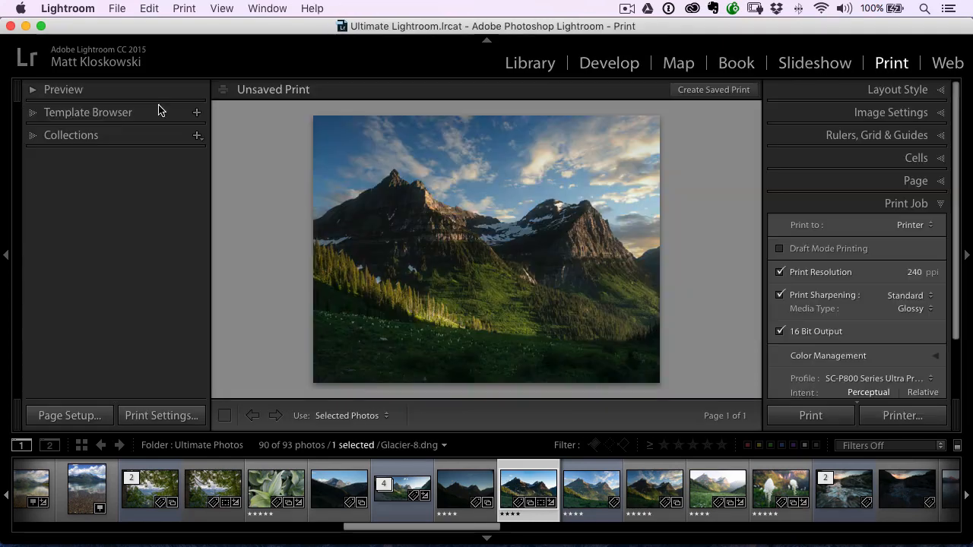
{"action": "left_click", "coordinate": [35, 114]}
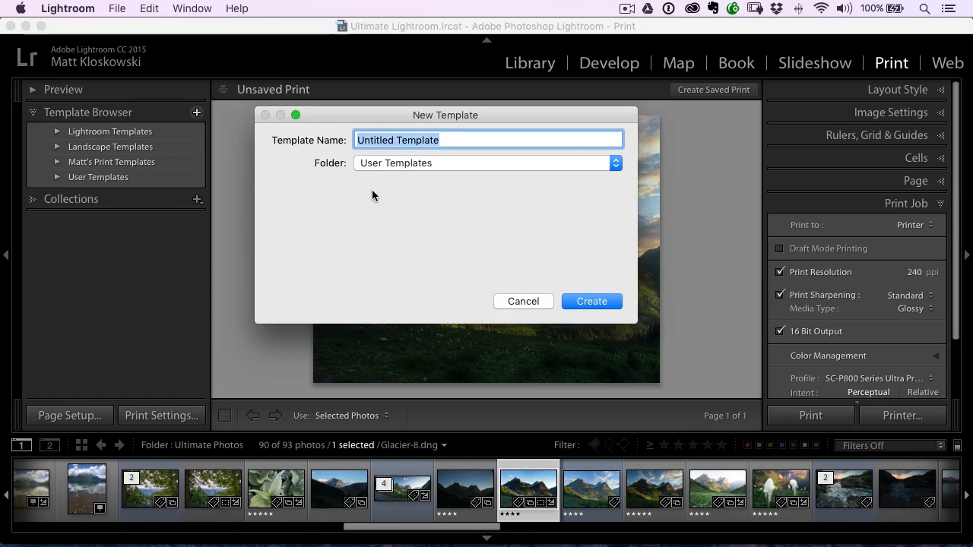
{"action": "left_click", "coordinate": [522, 302]}
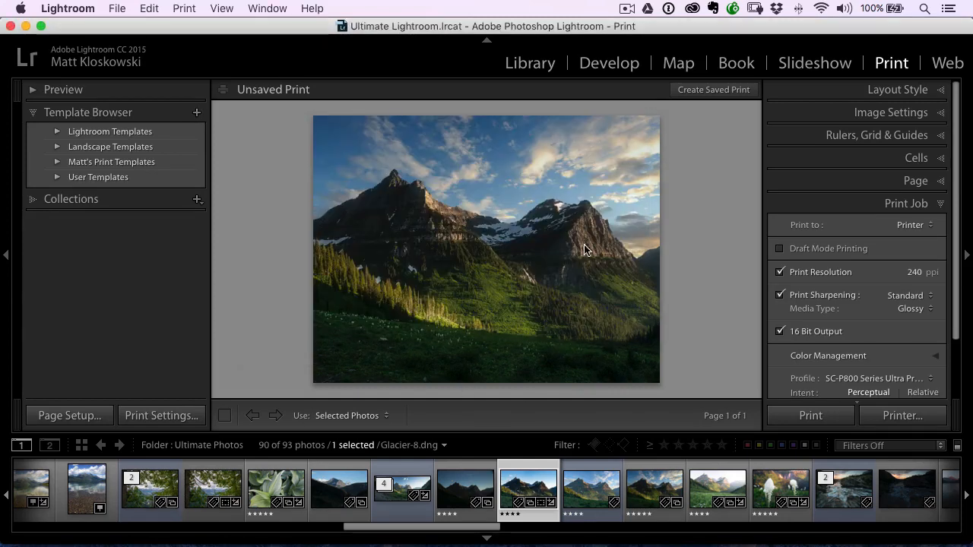